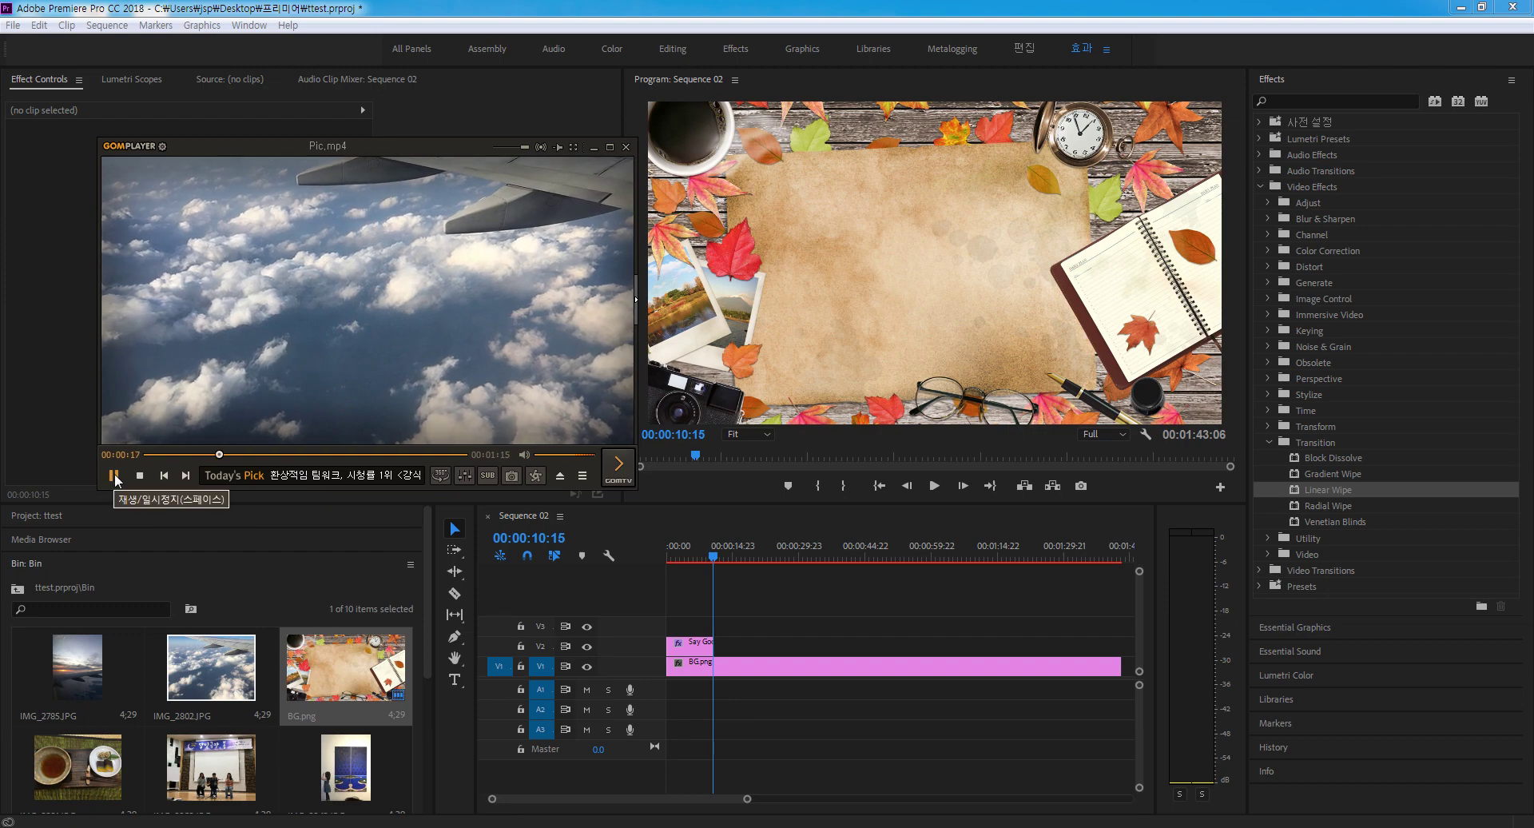
# Pause the Pic.mp4 reference video and close its player window.
pyautogui.click(115, 478)
pyautogui.click(625, 147)
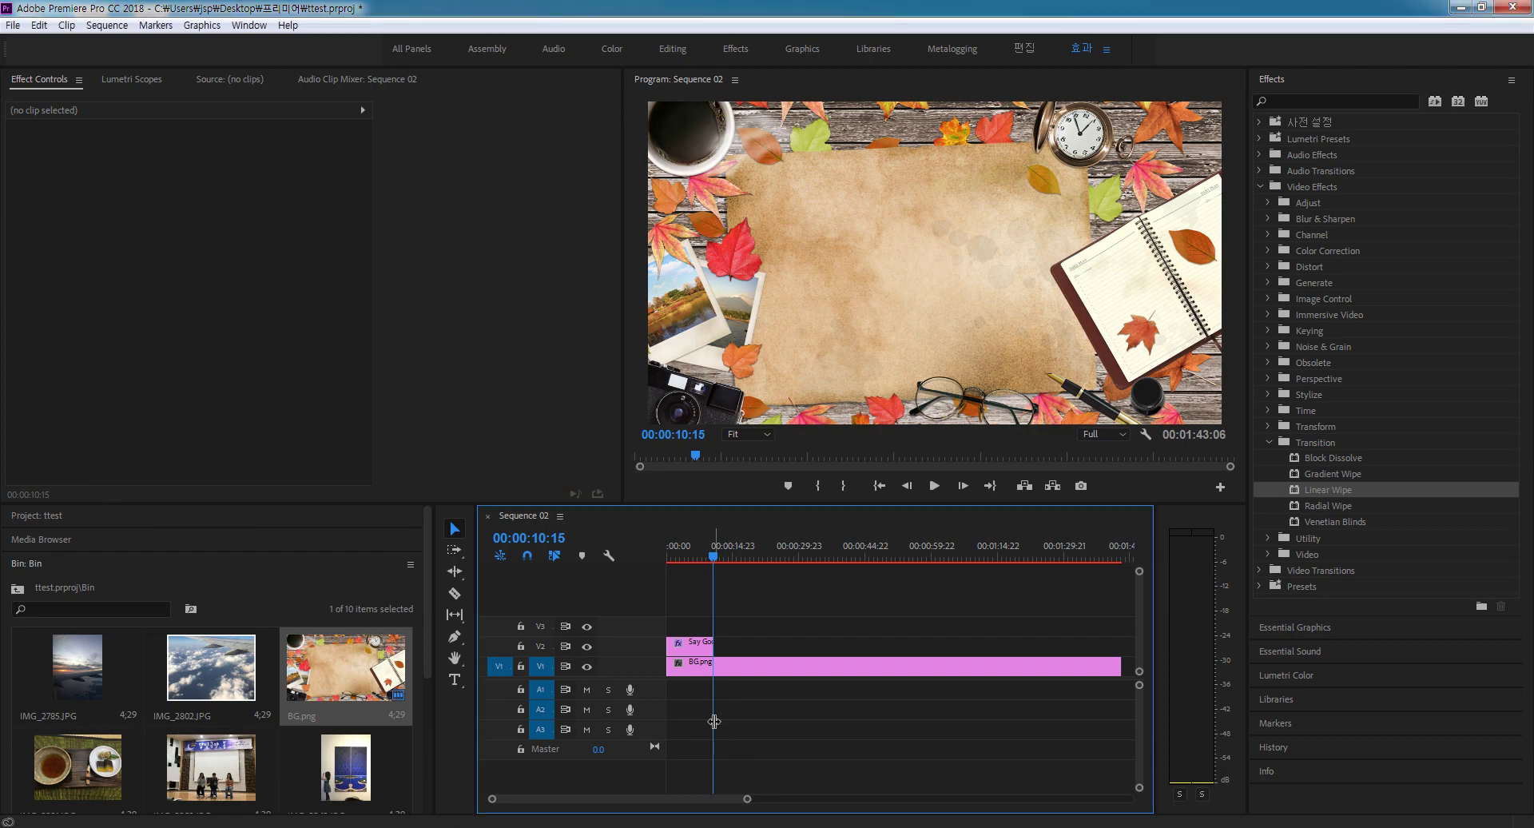
# Place IMG_2802.JPG on track V2 after the title clip, lengthen it to about 16 seconds, and put the playhead at 00:00:15:00.
pyautogui.click(216, 675)
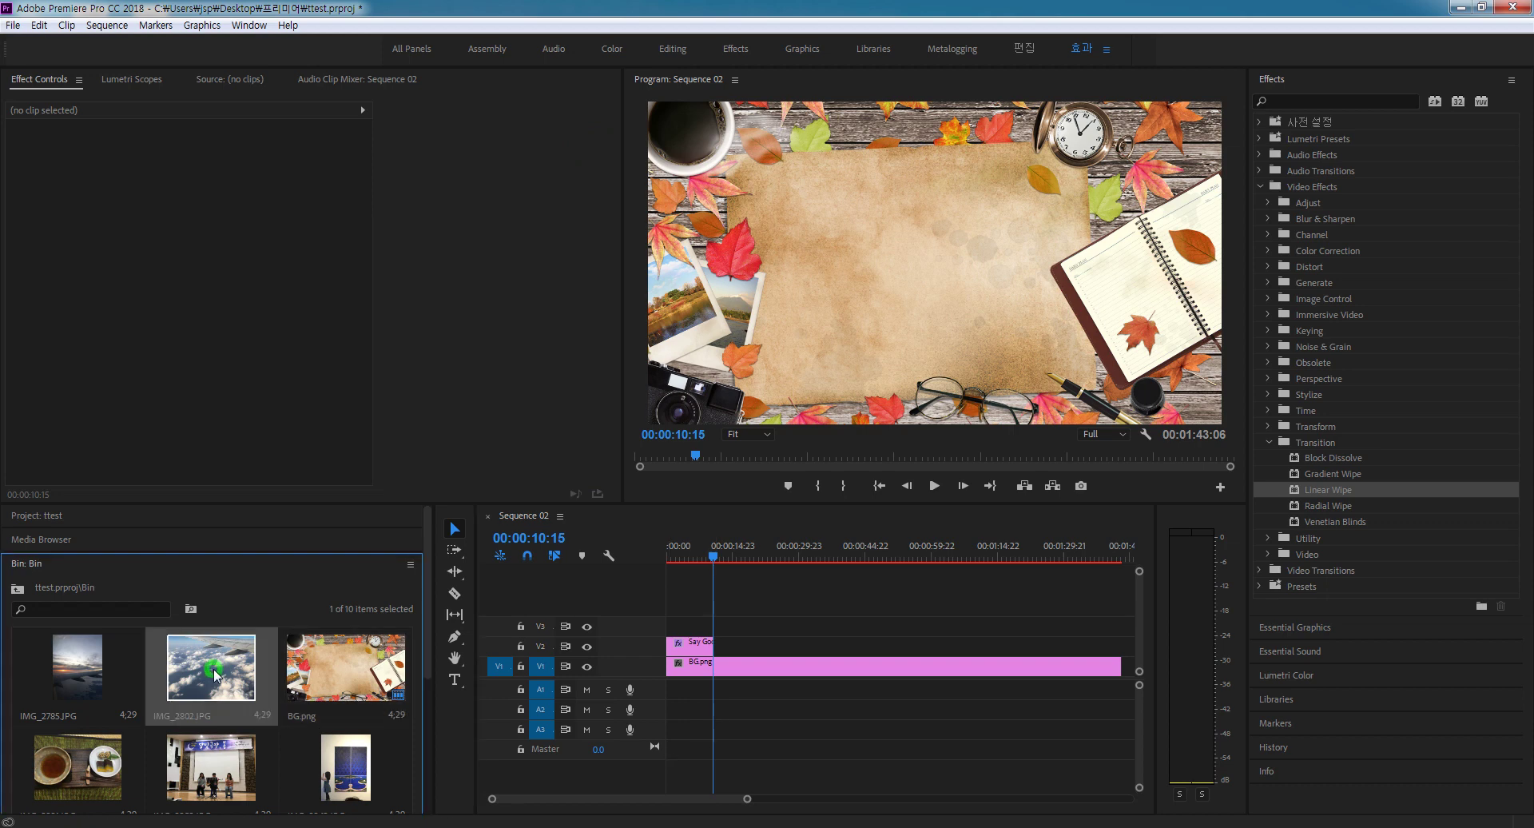
pyautogui.moveTo(213, 669); pyautogui.dragTo(743, 657)
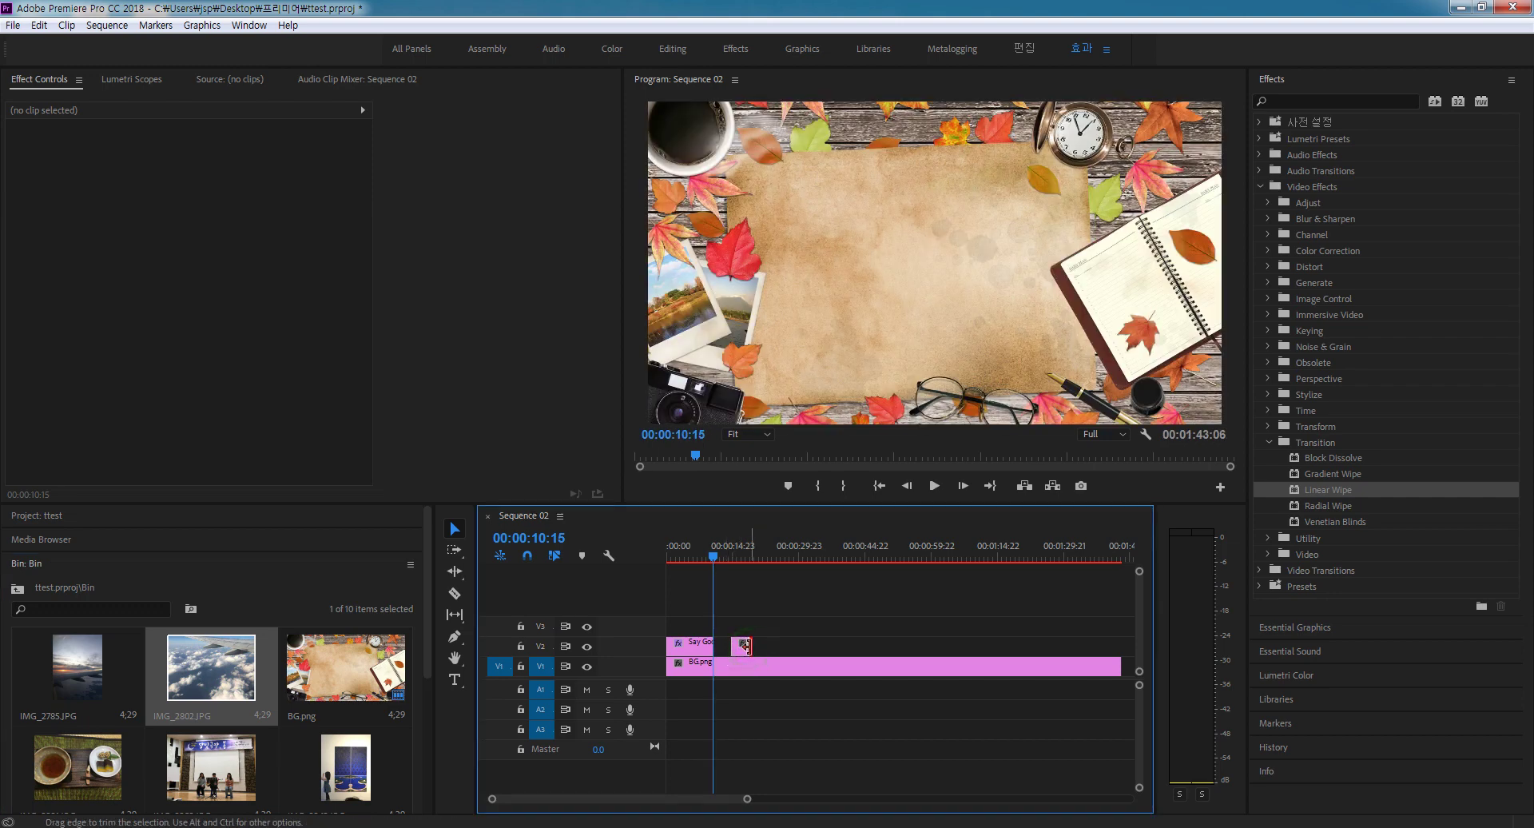
pyautogui.moveTo(748, 647); pyautogui.dragTo(802, 649)
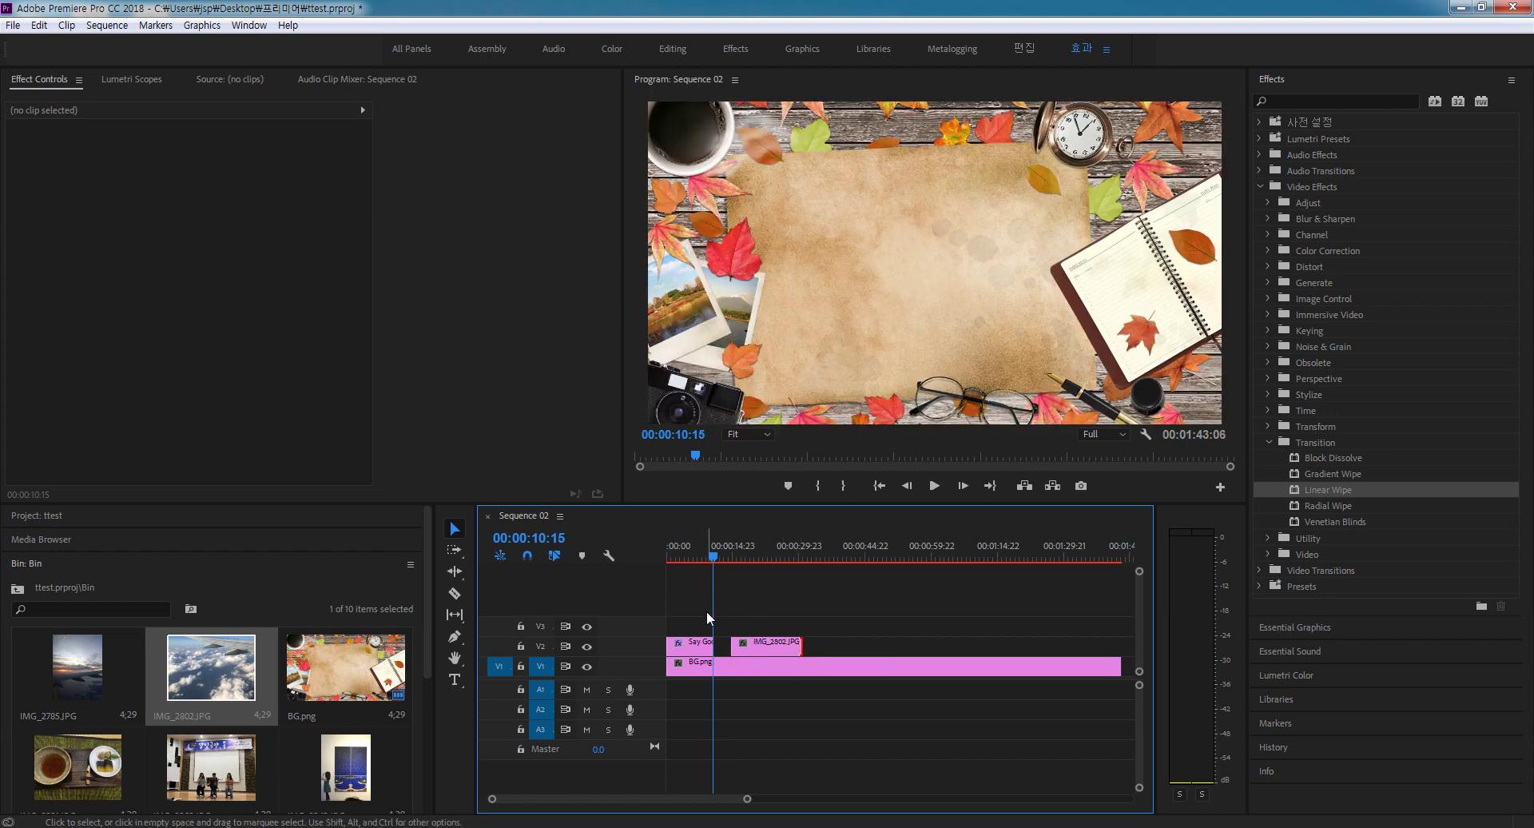
pyautogui.moveTo(714, 612); pyautogui.dragTo(733, 619)
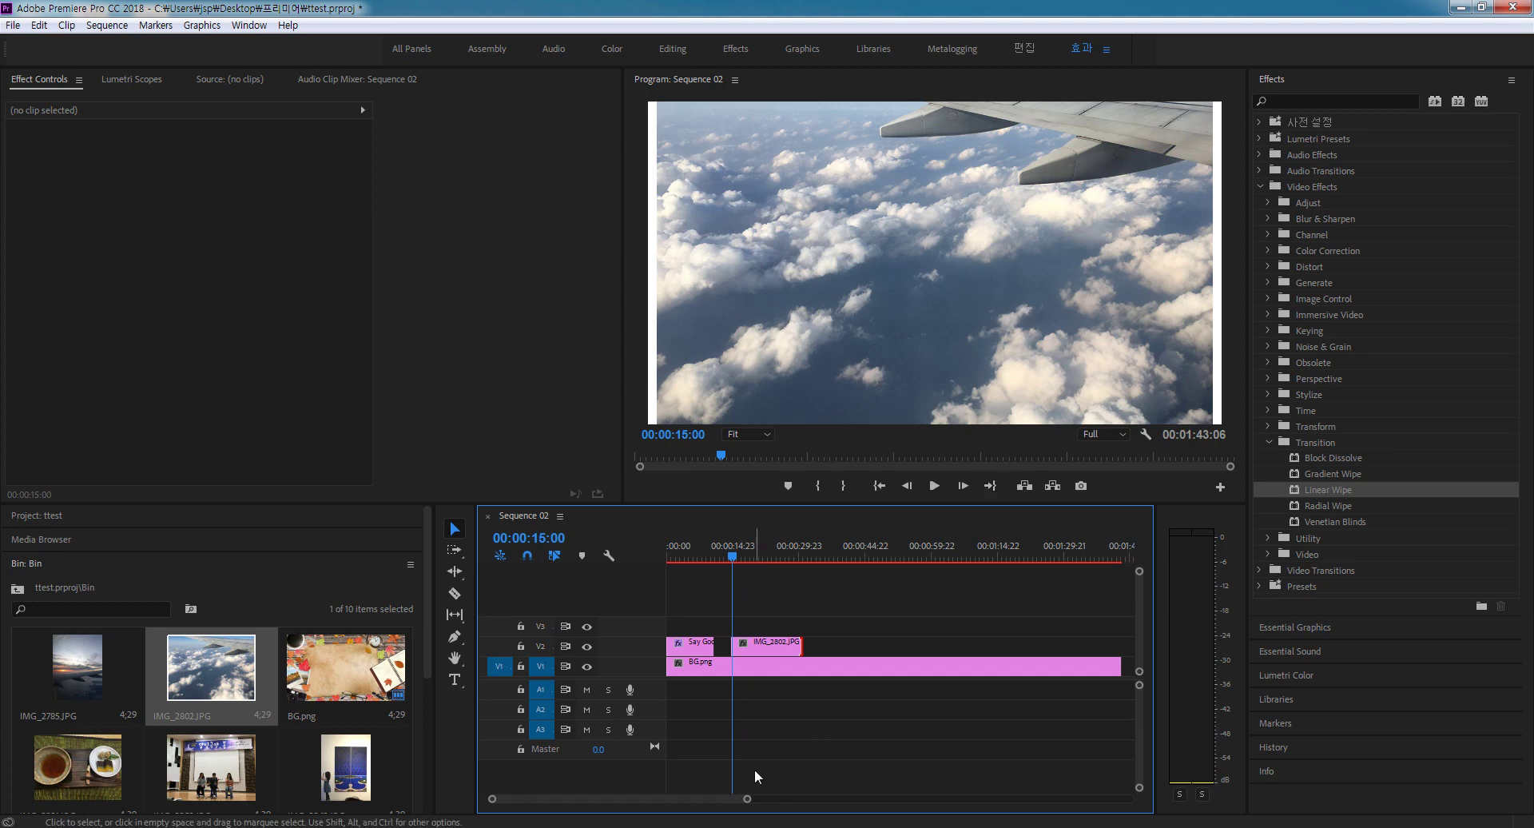
# Select the IMG_2802.JPG clip on V2 and set the Program monitor's zoom level to 25%.
pyautogui.click(780, 665)
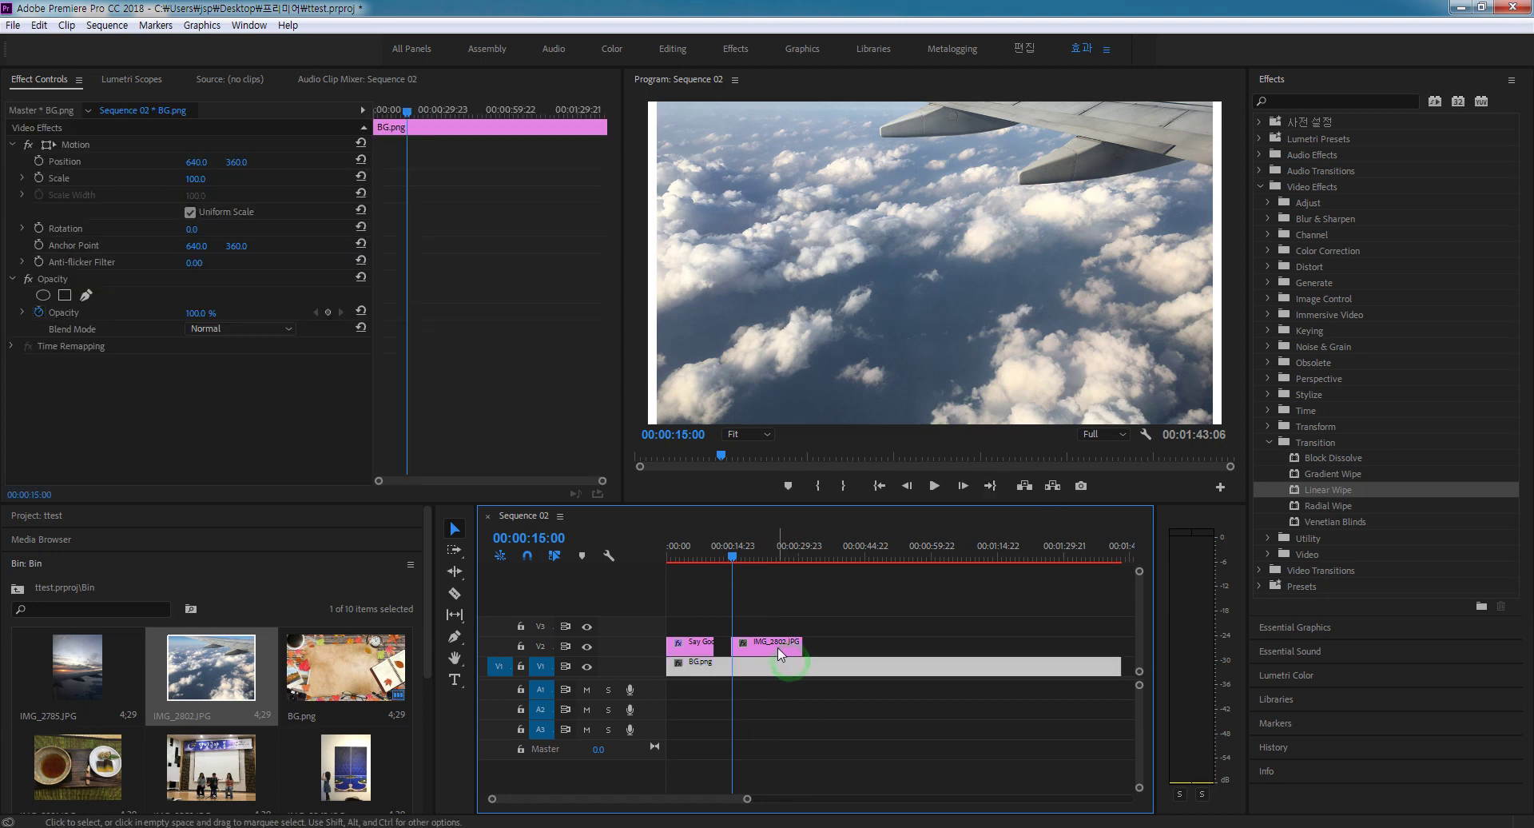
pyautogui.click(778, 649)
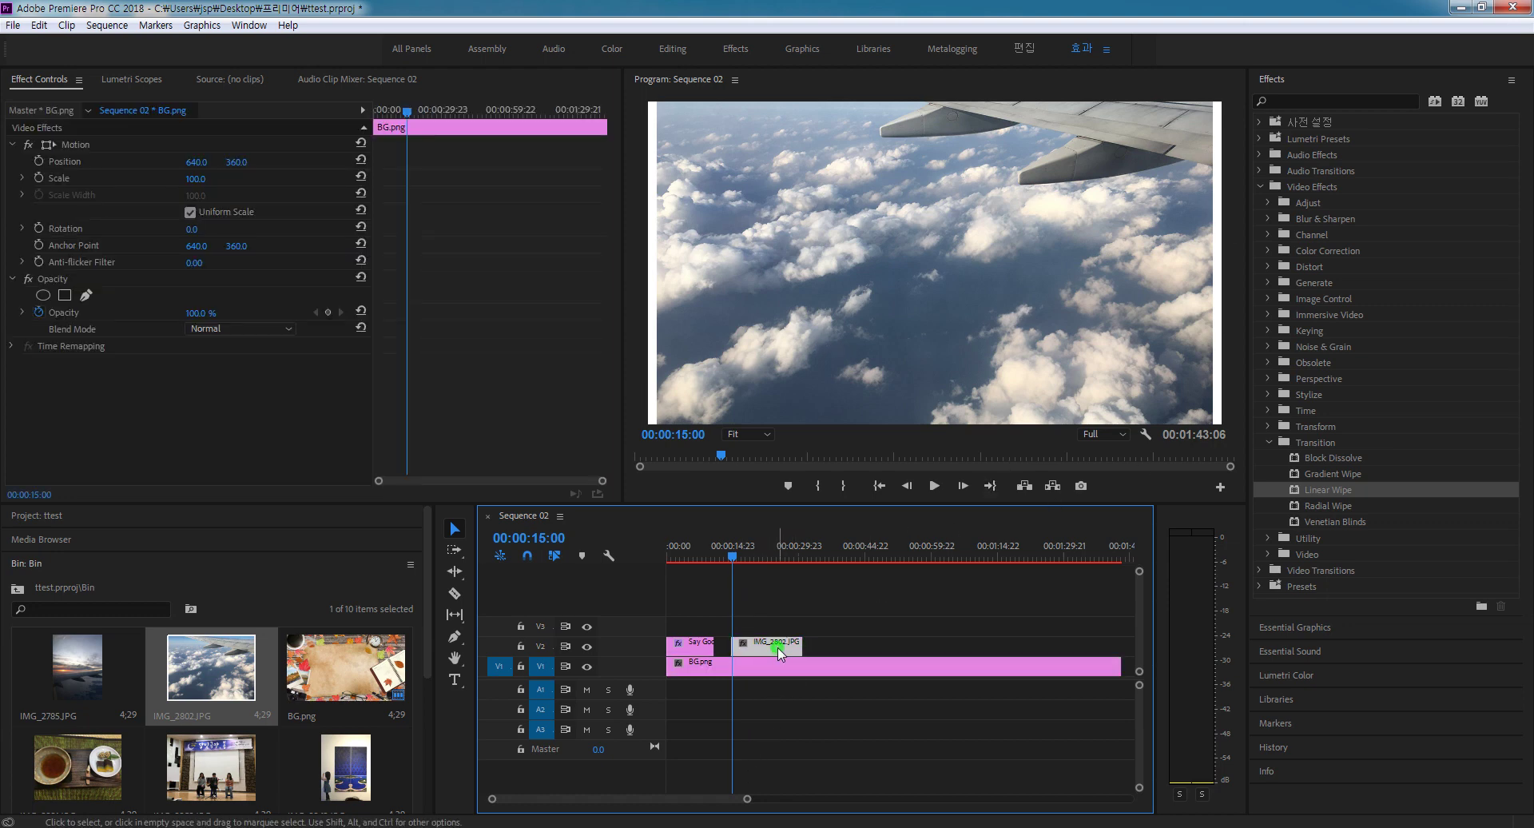
pyautogui.click(769, 434)
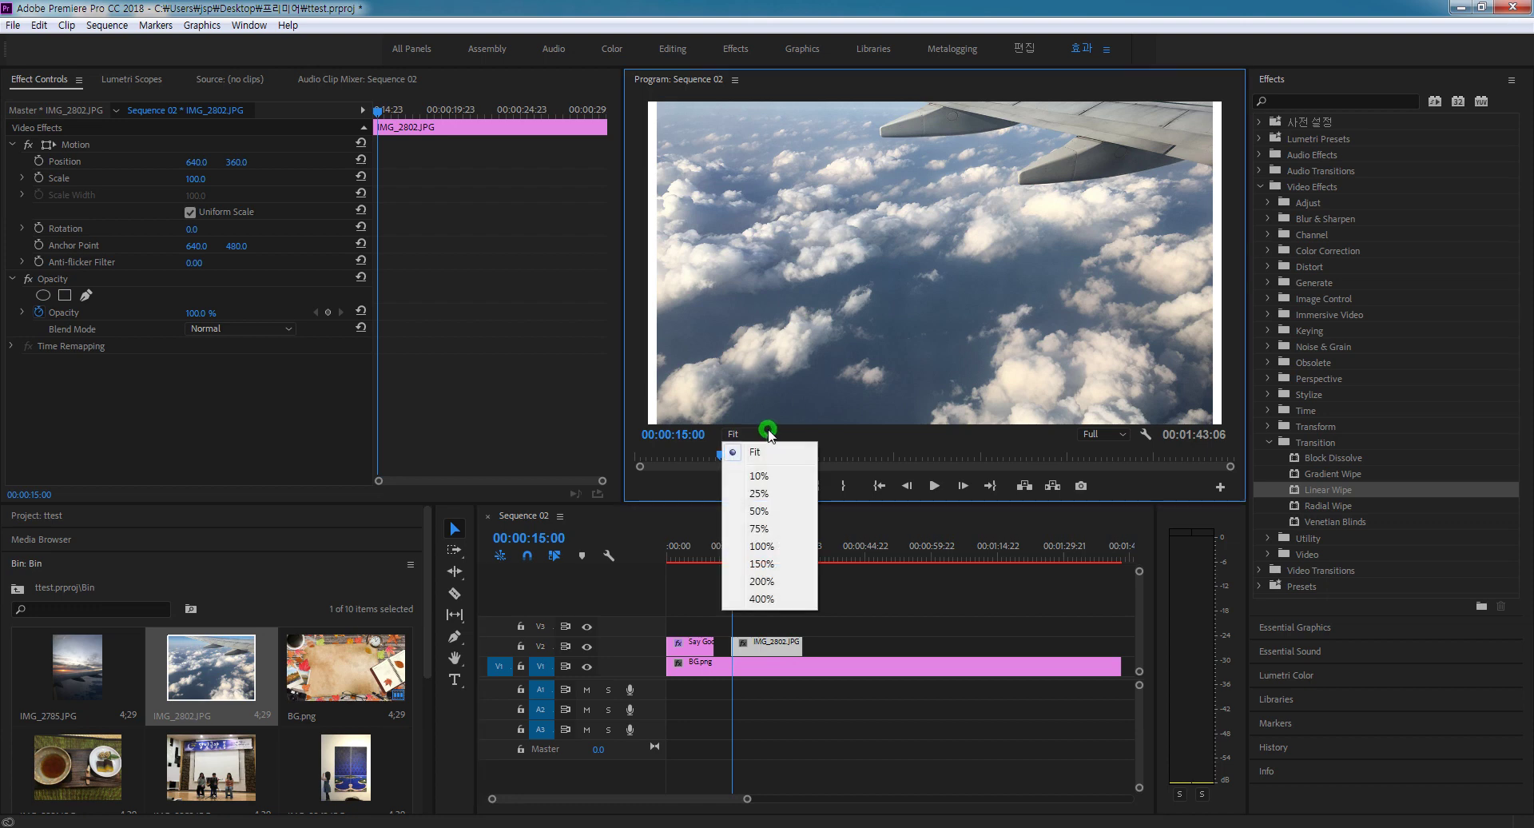
pyautogui.click(761, 511)
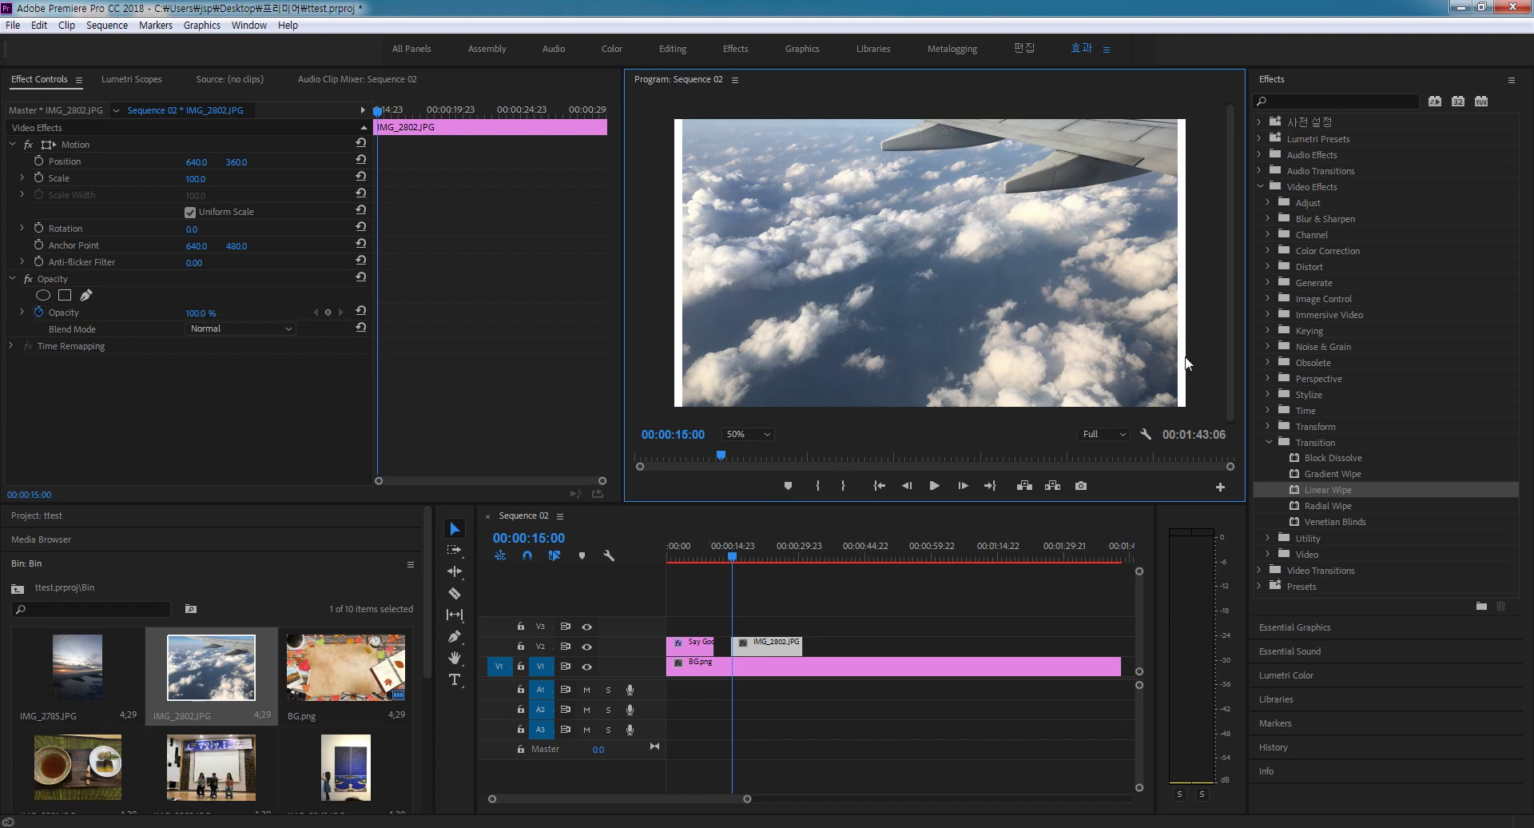
pyautogui.click(1052, 356)
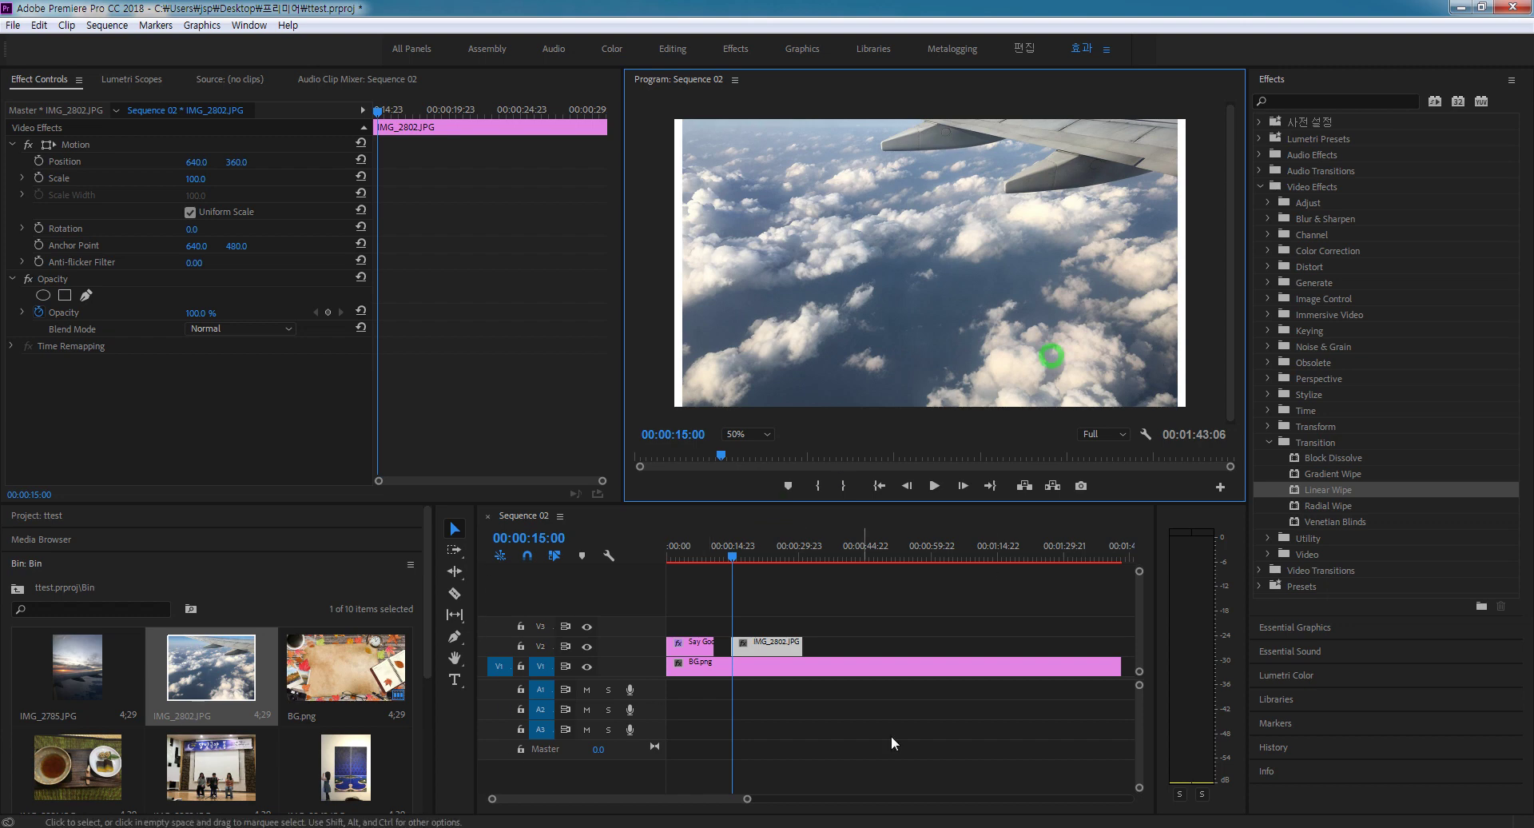
pyautogui.doubleClick(780, 644)
pyautogui.click(780, 644)
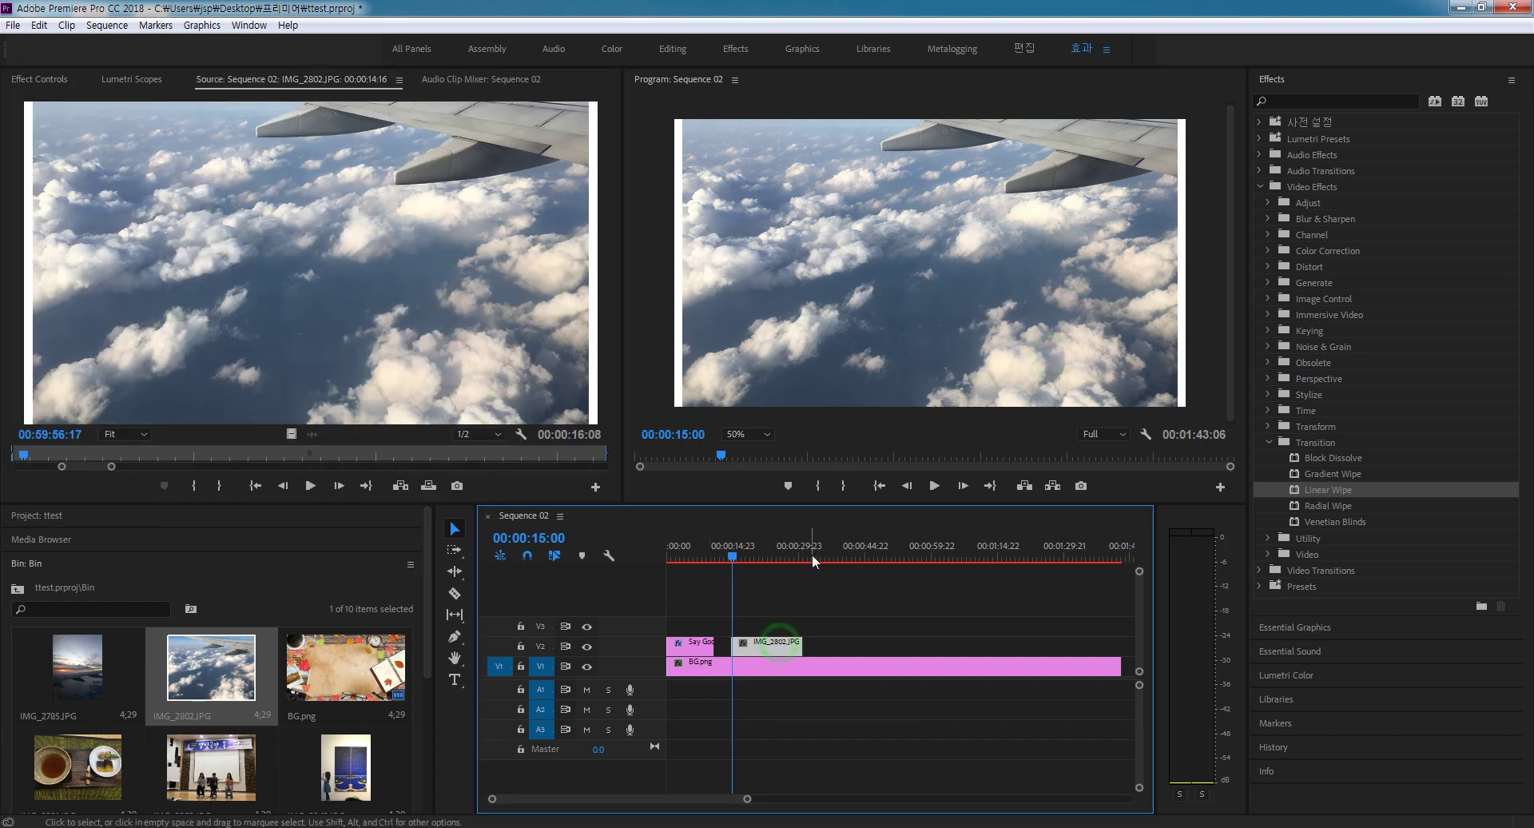
pyautogui.click(763, 435)
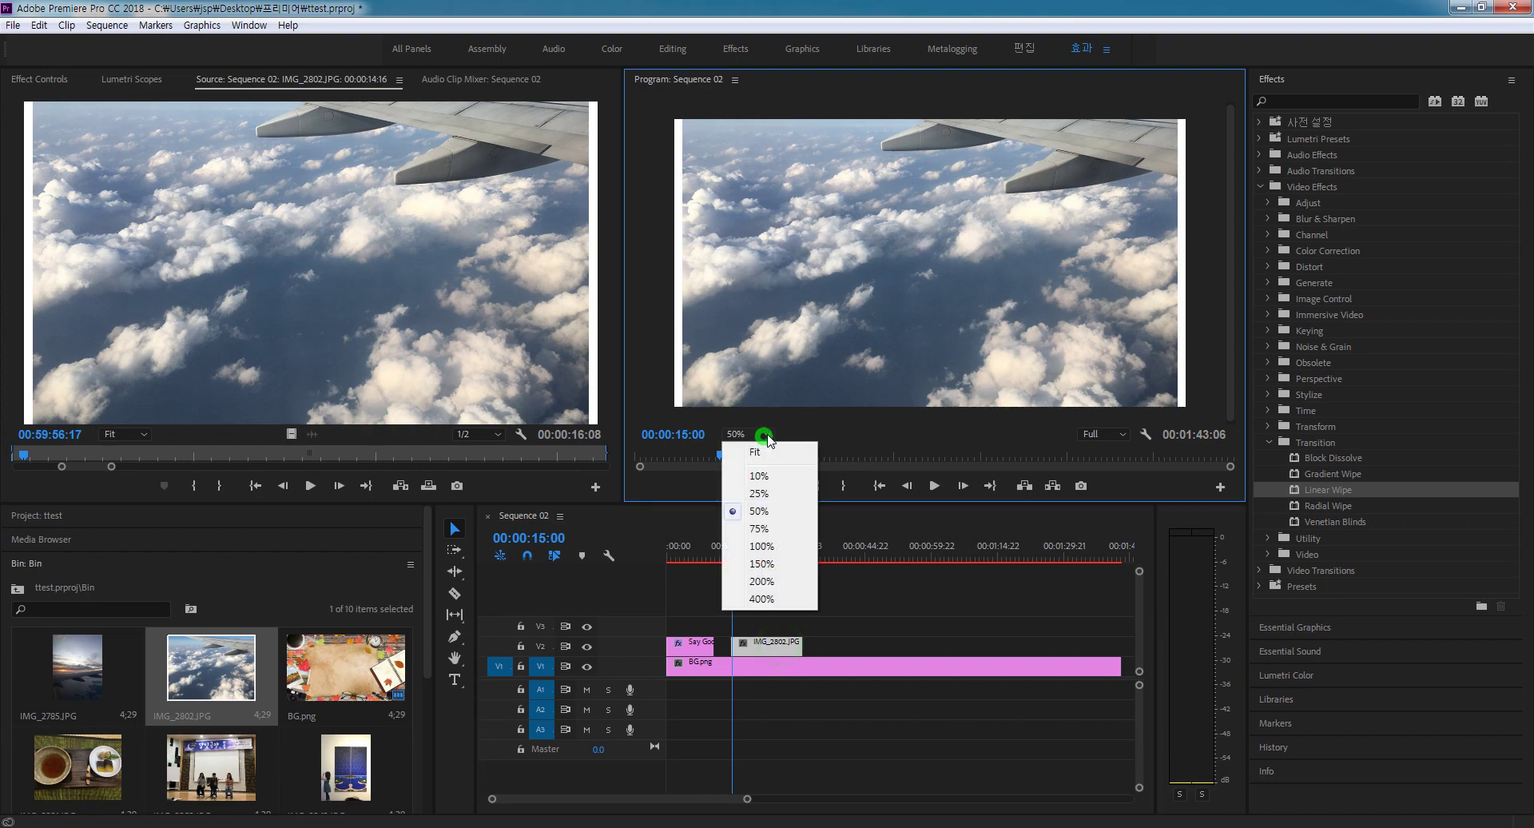
pyautogui.click(759, 493)
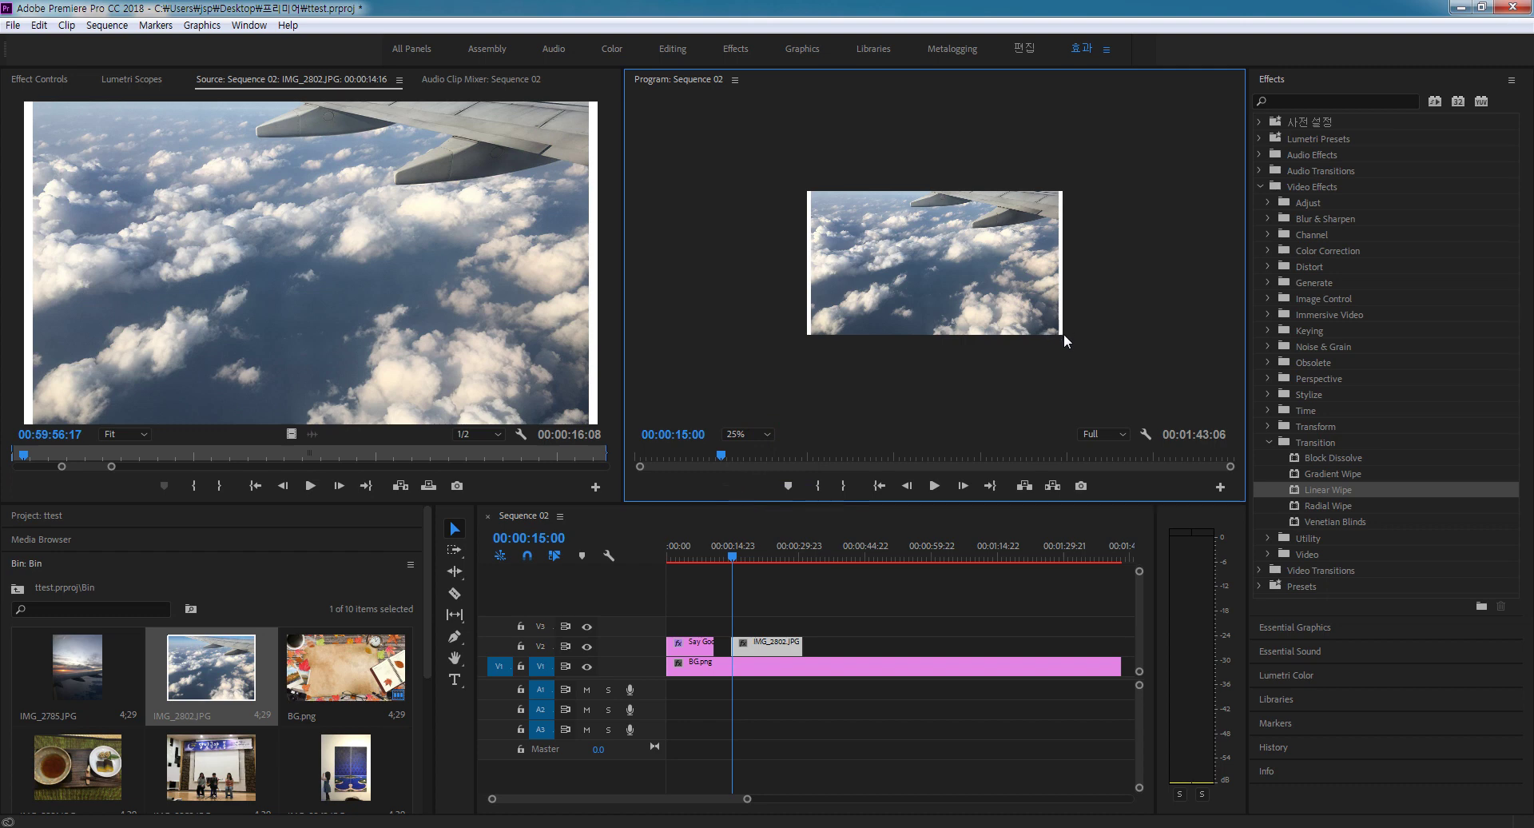
# Shrink the IMG_2802.JPG photo to about 30.8% scale and place it on the parchment at about 600, 388.
pyautogui.click(789, 656)
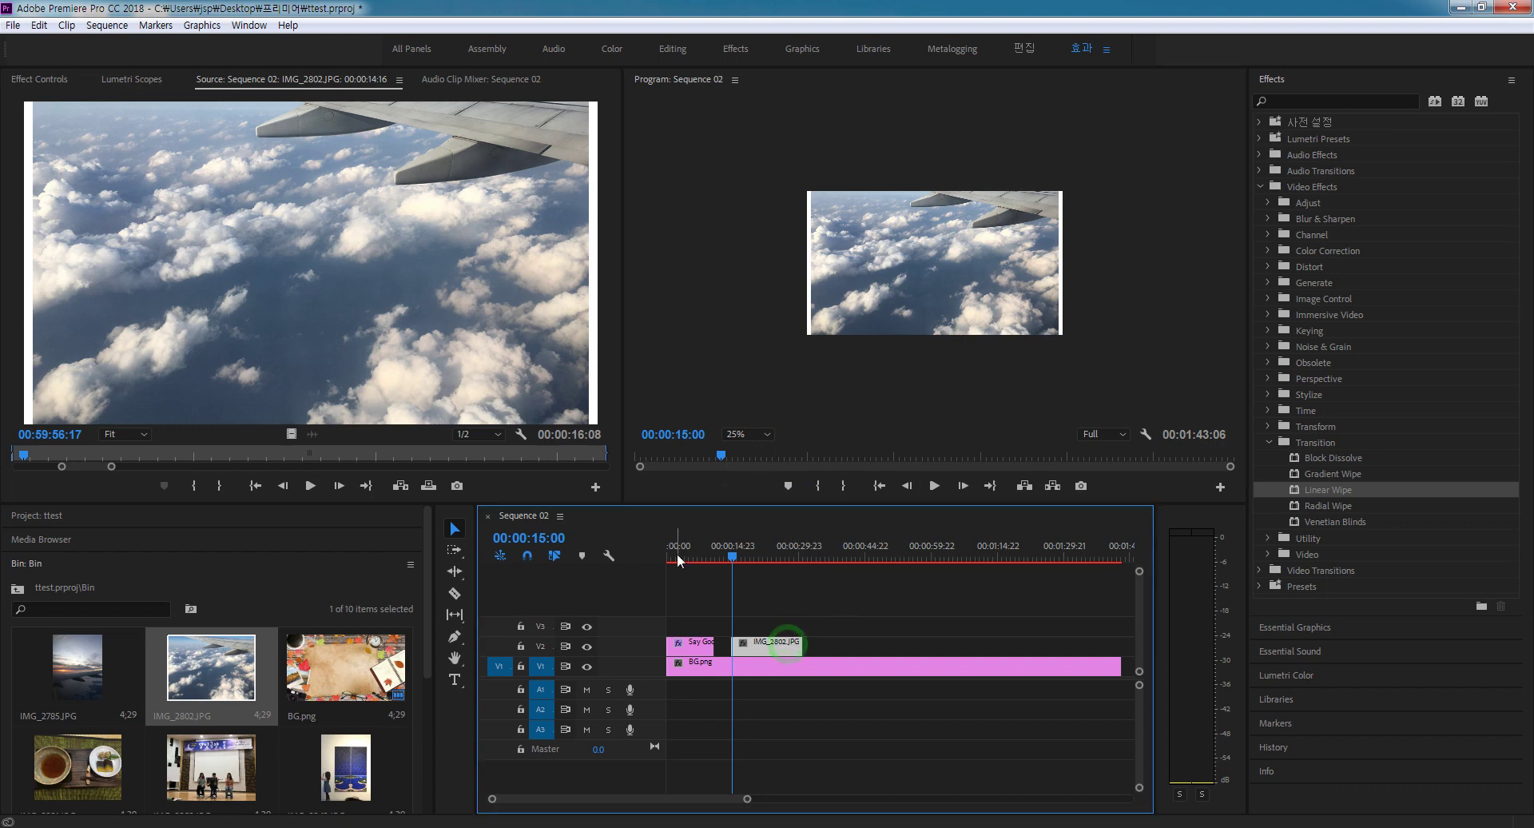
pyautogui.click(37, 79)
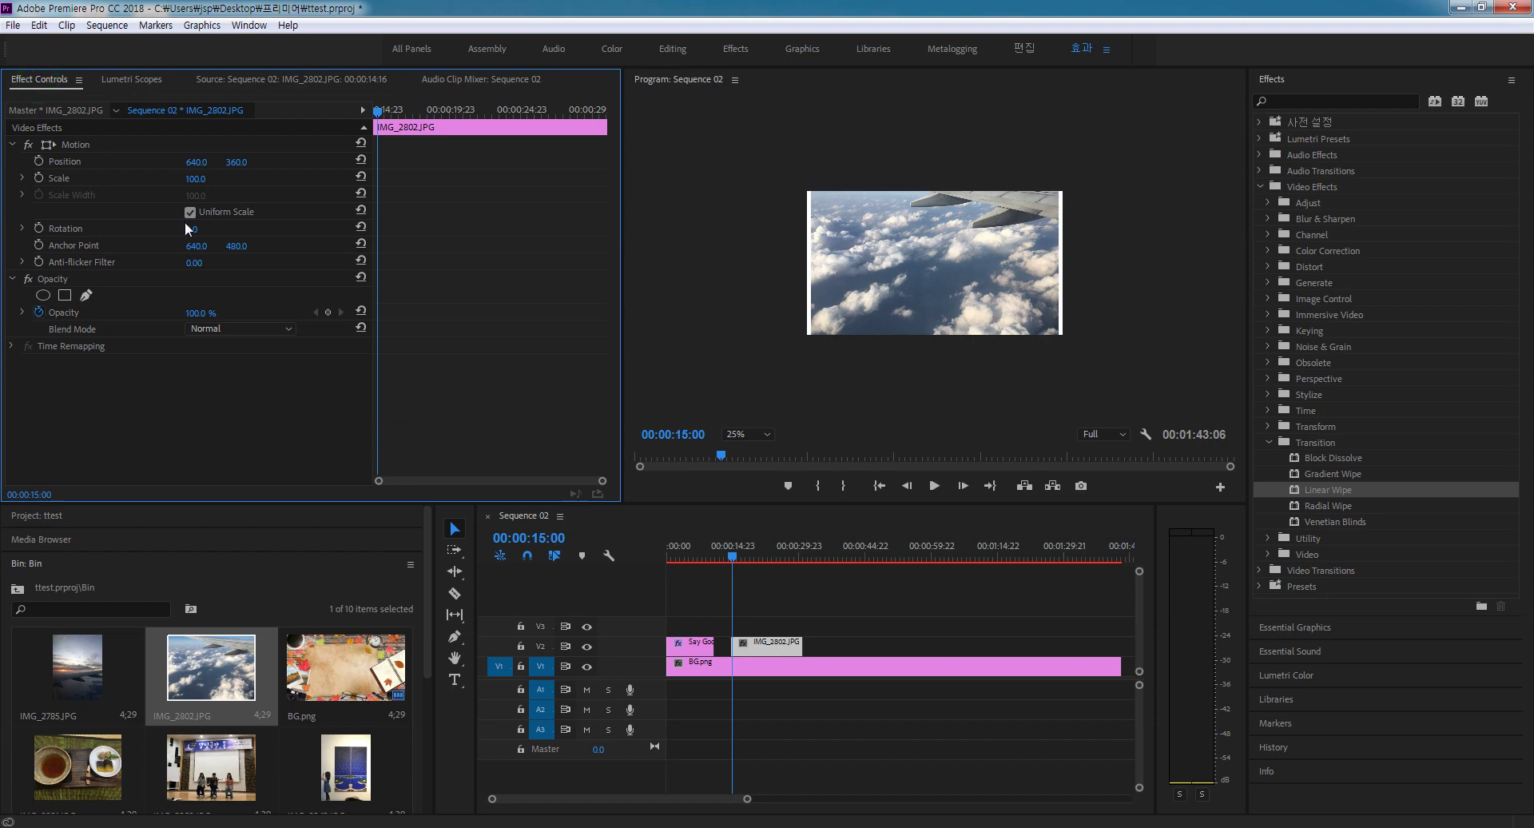
pyautogui.click(77, 145)
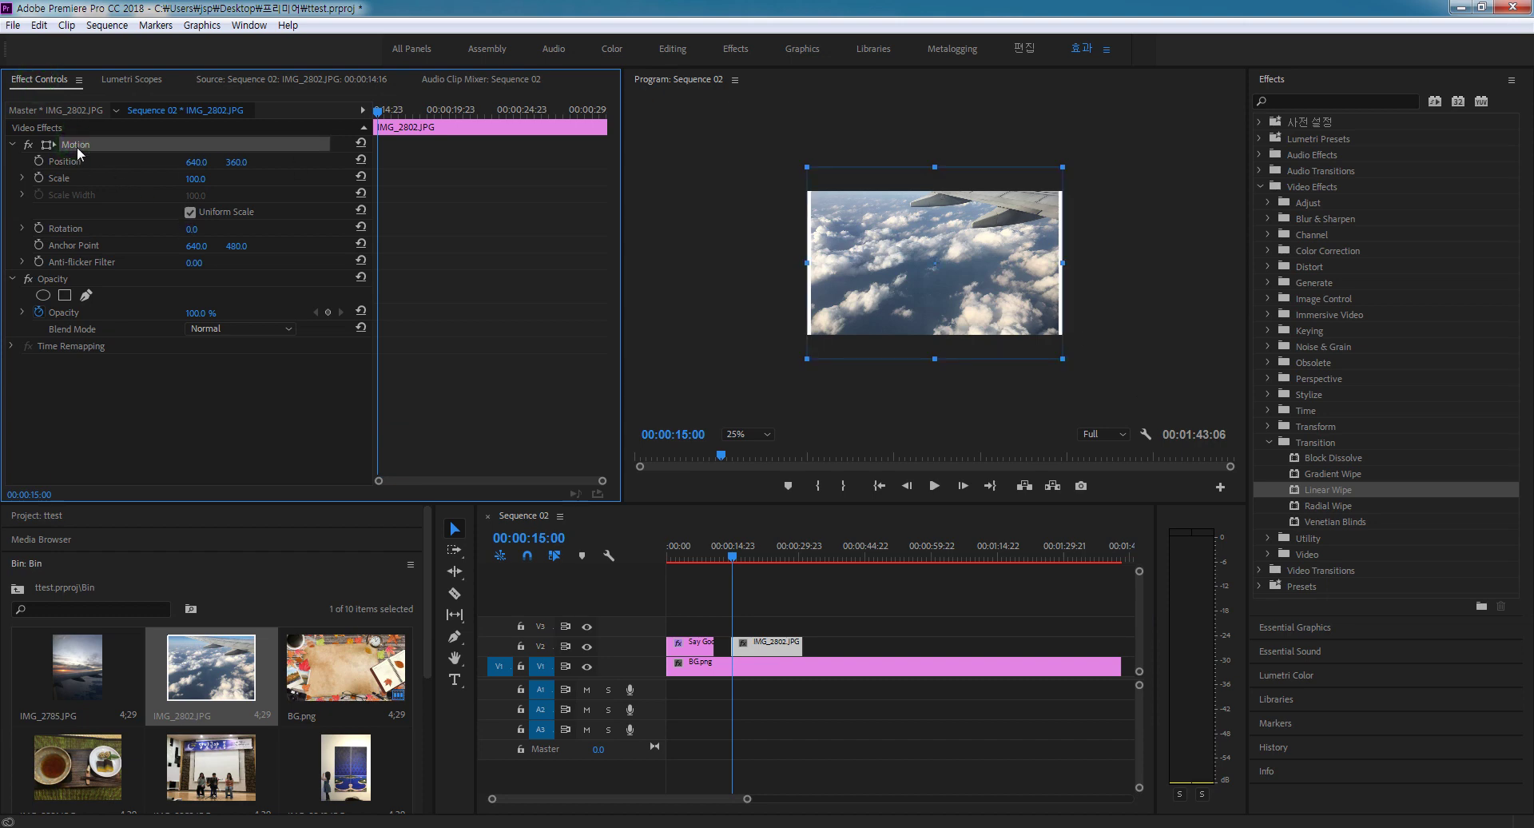
pyautogui.click(48, 145)
pyautogui.moveTo(1064, 355); pyautogui.dragTo(928, 273)
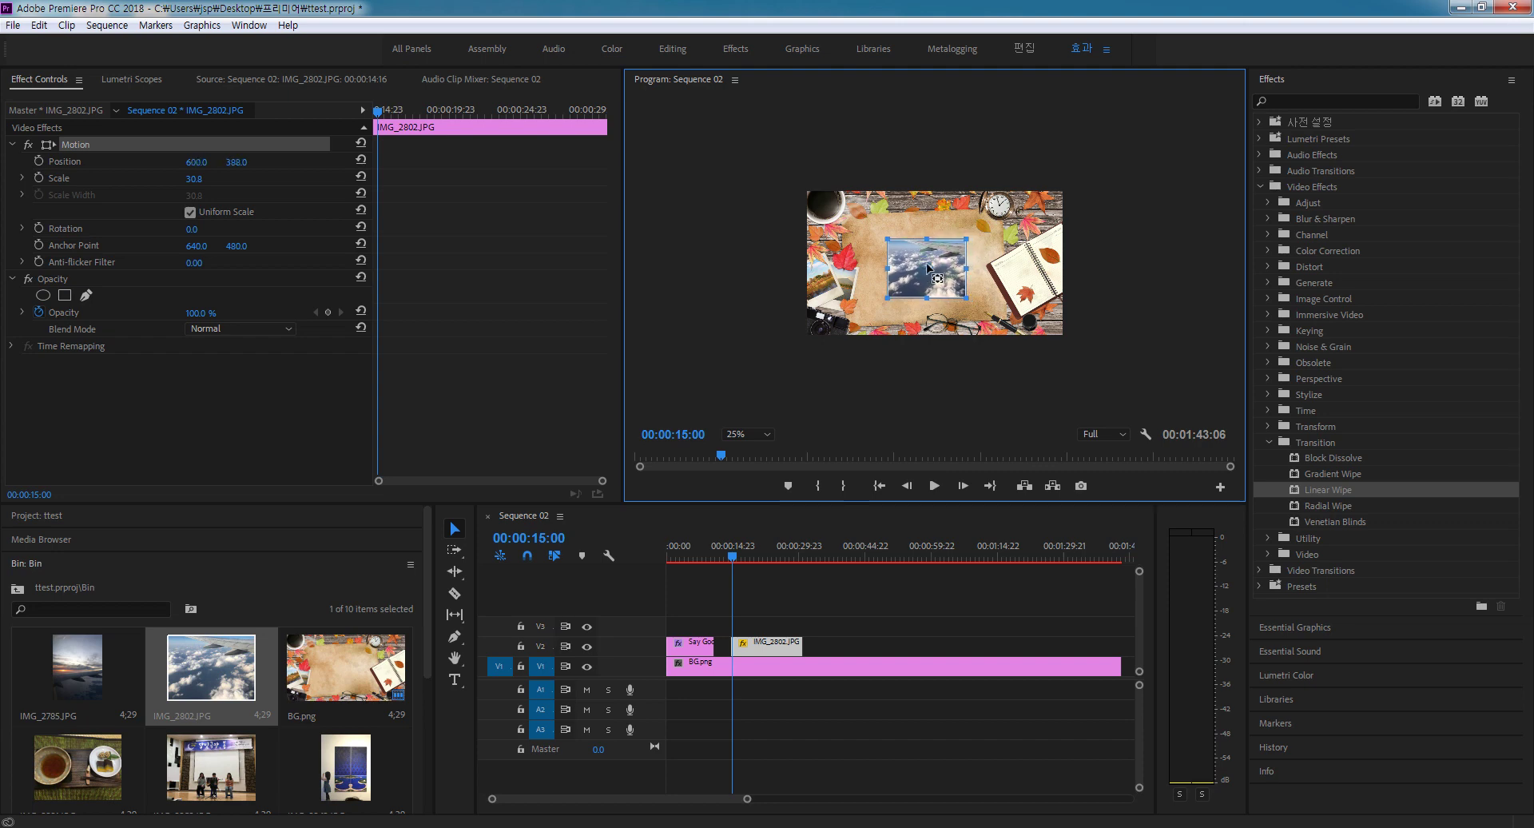
# Move the photo beyond the frame's lower-right corner to about 1446, 874 and set a Position keyframe at 00:00:15:00.
pyautogui.click(766, 436)
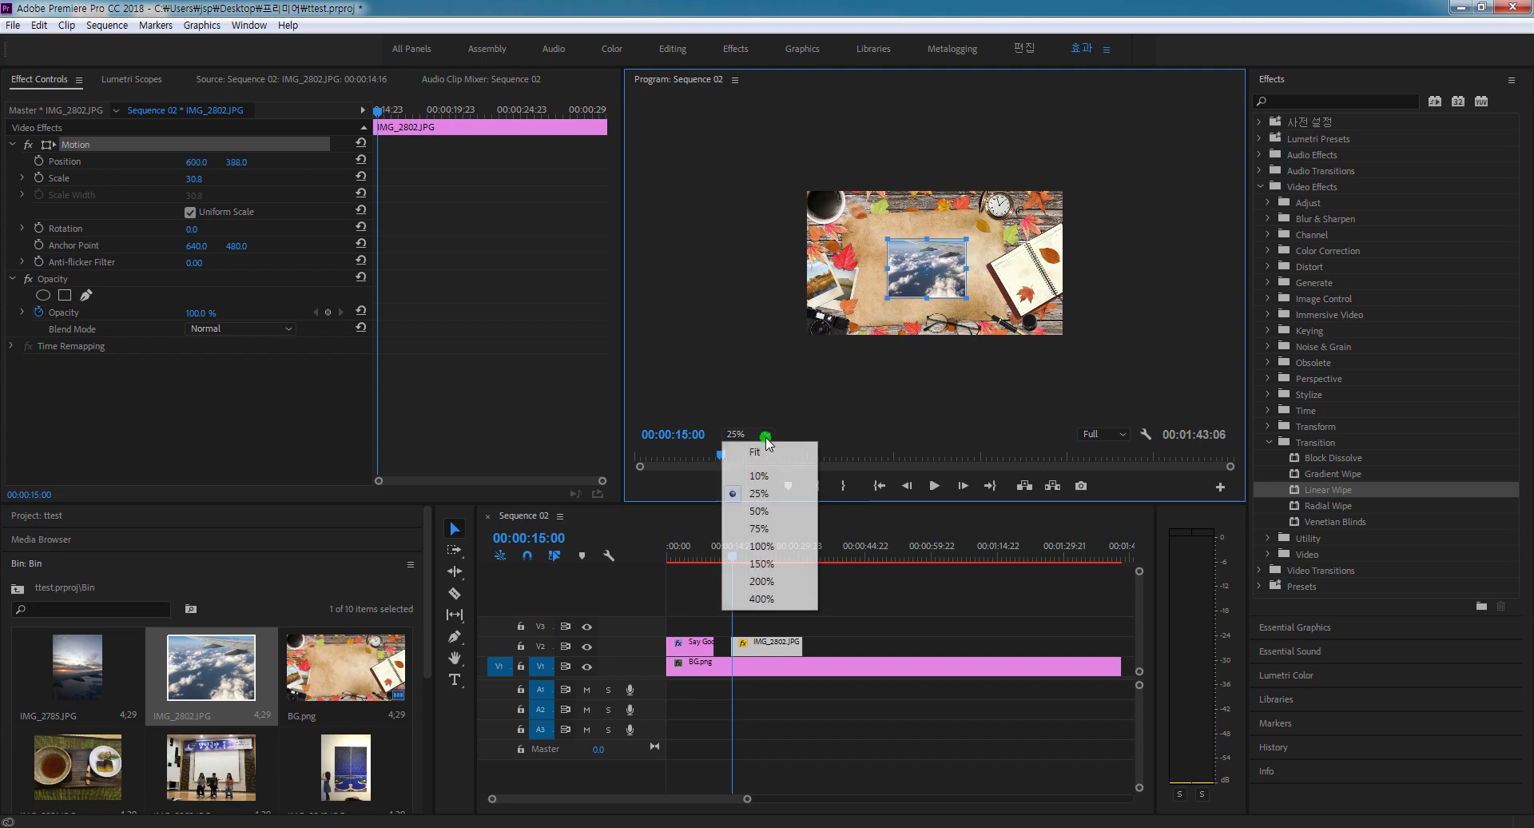
pyautogui.click(757, 510)
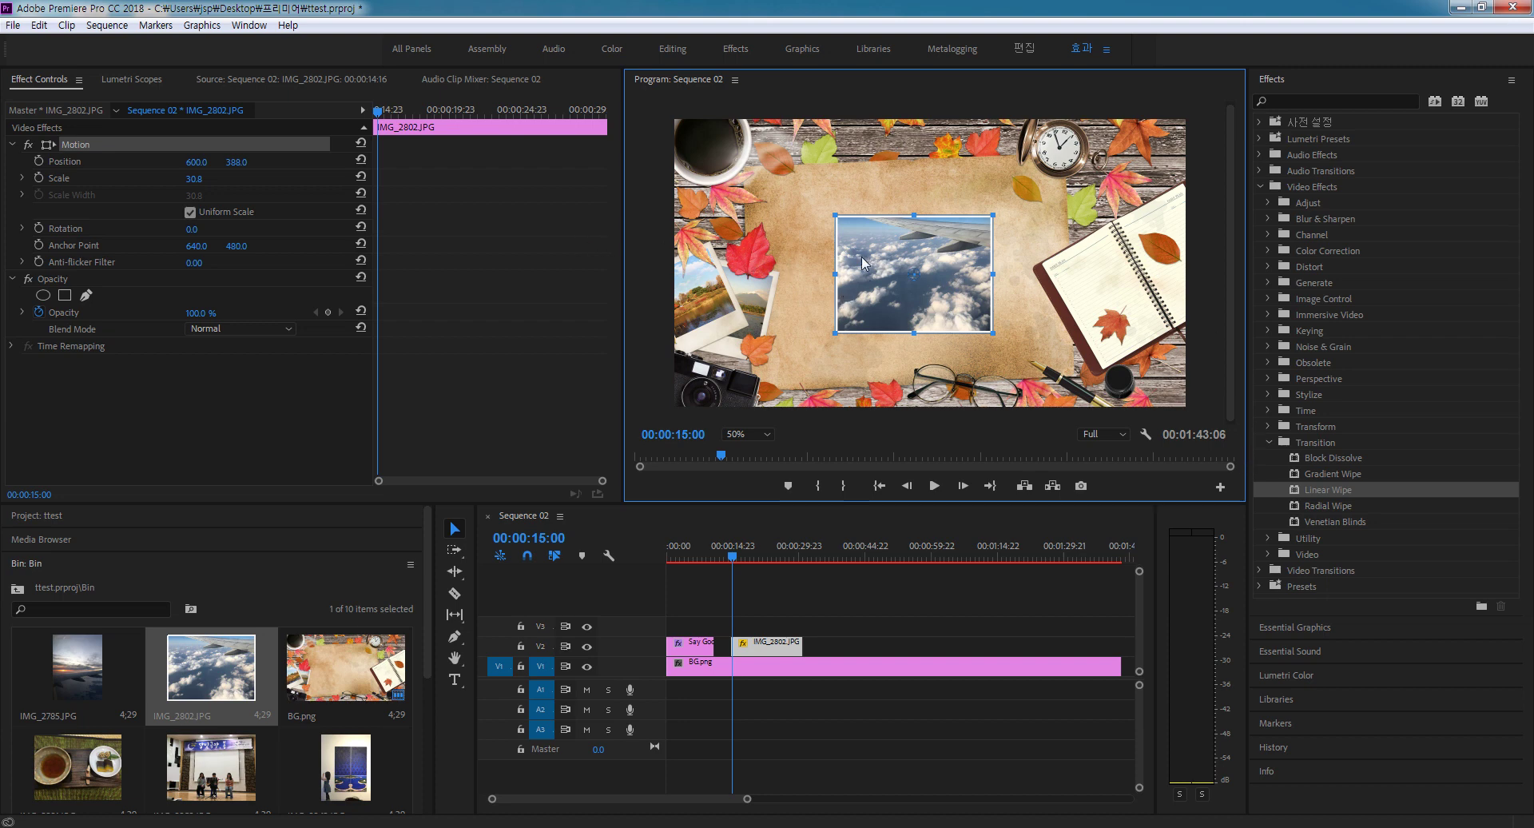
pyautogui.moveTo(867, 264); pyautogui.dragTo(1202, 444)
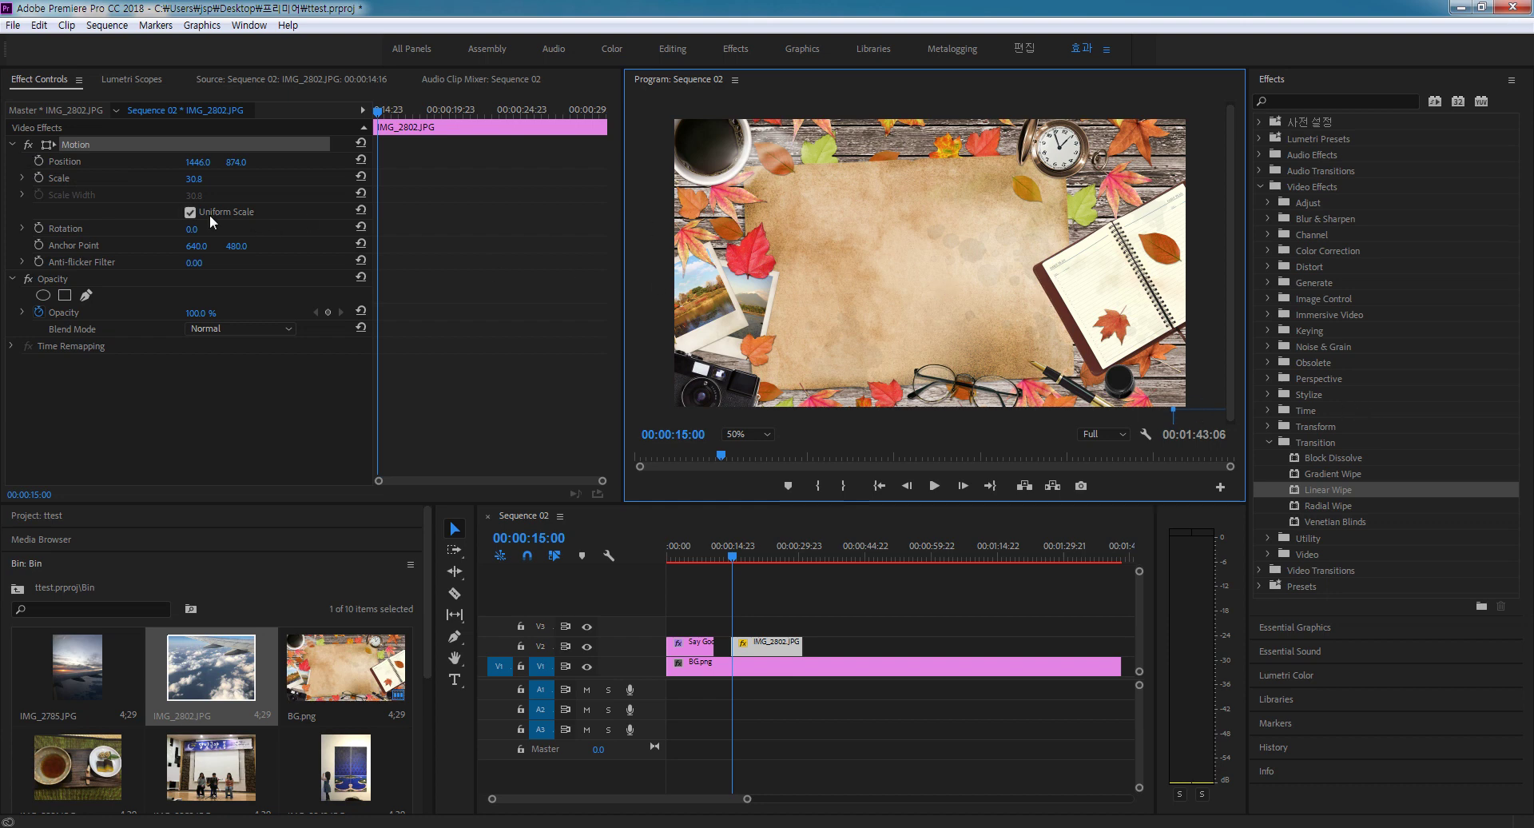
pyautogui.click(38, 162)
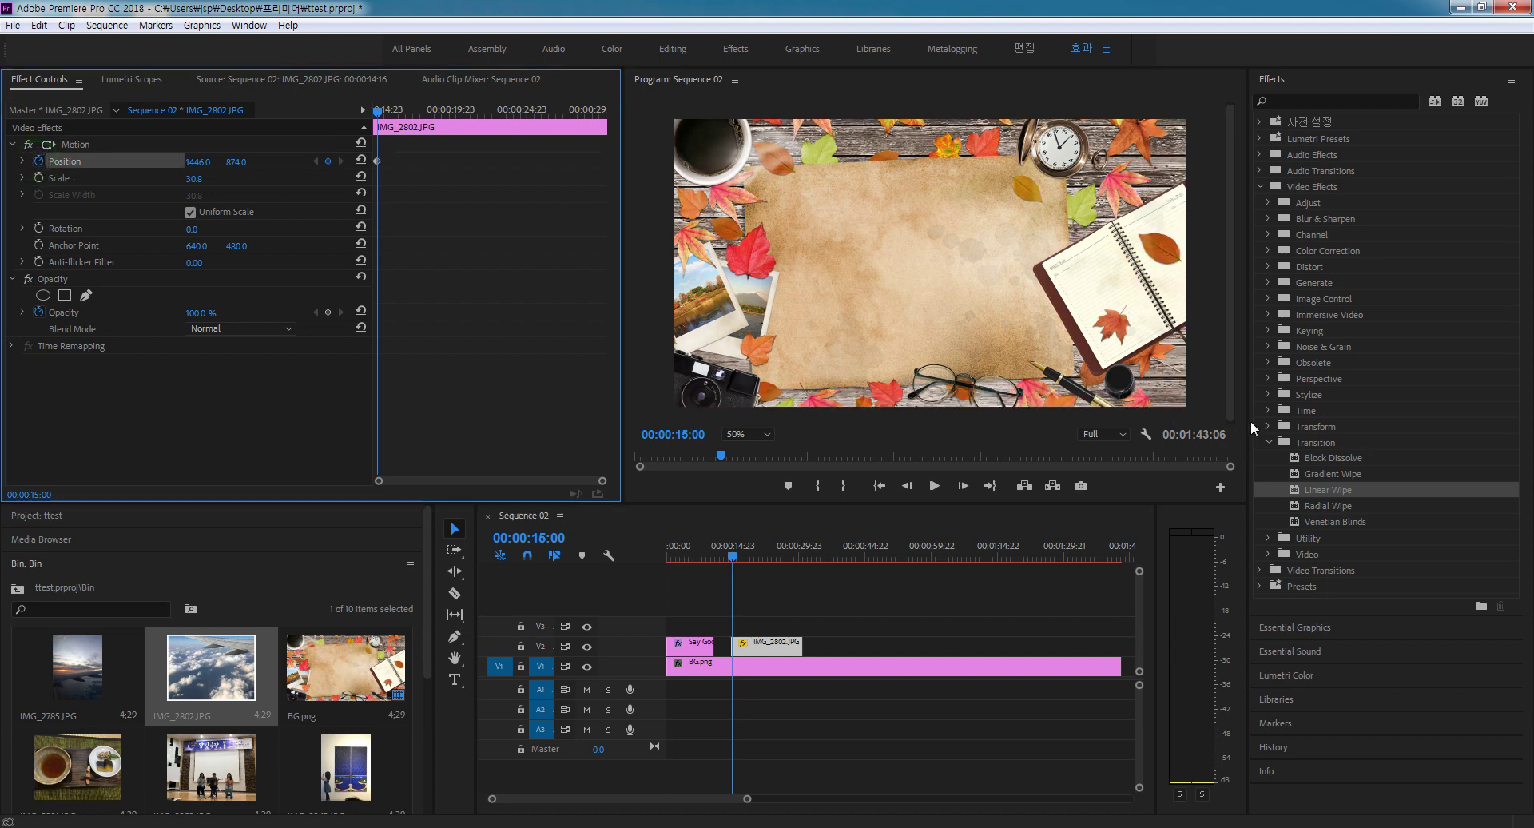
# Set the Program monitor zoom to 25% and change the photo's horizontal Position to about 1348.
pyautogui.click(767, 434)
pyautogui.click(759, 494)
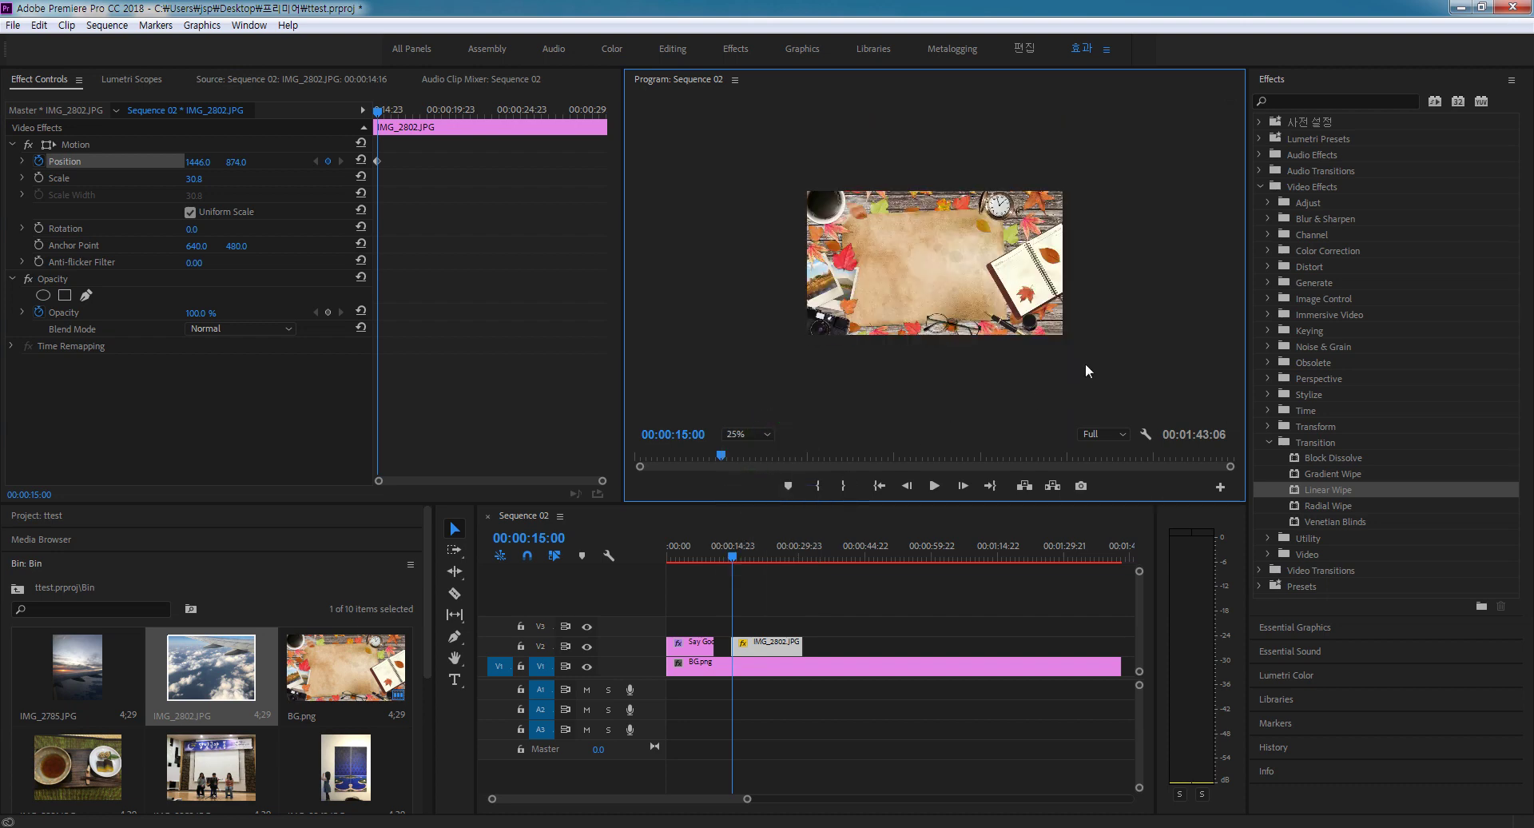
pyautogui.click(795, 647)
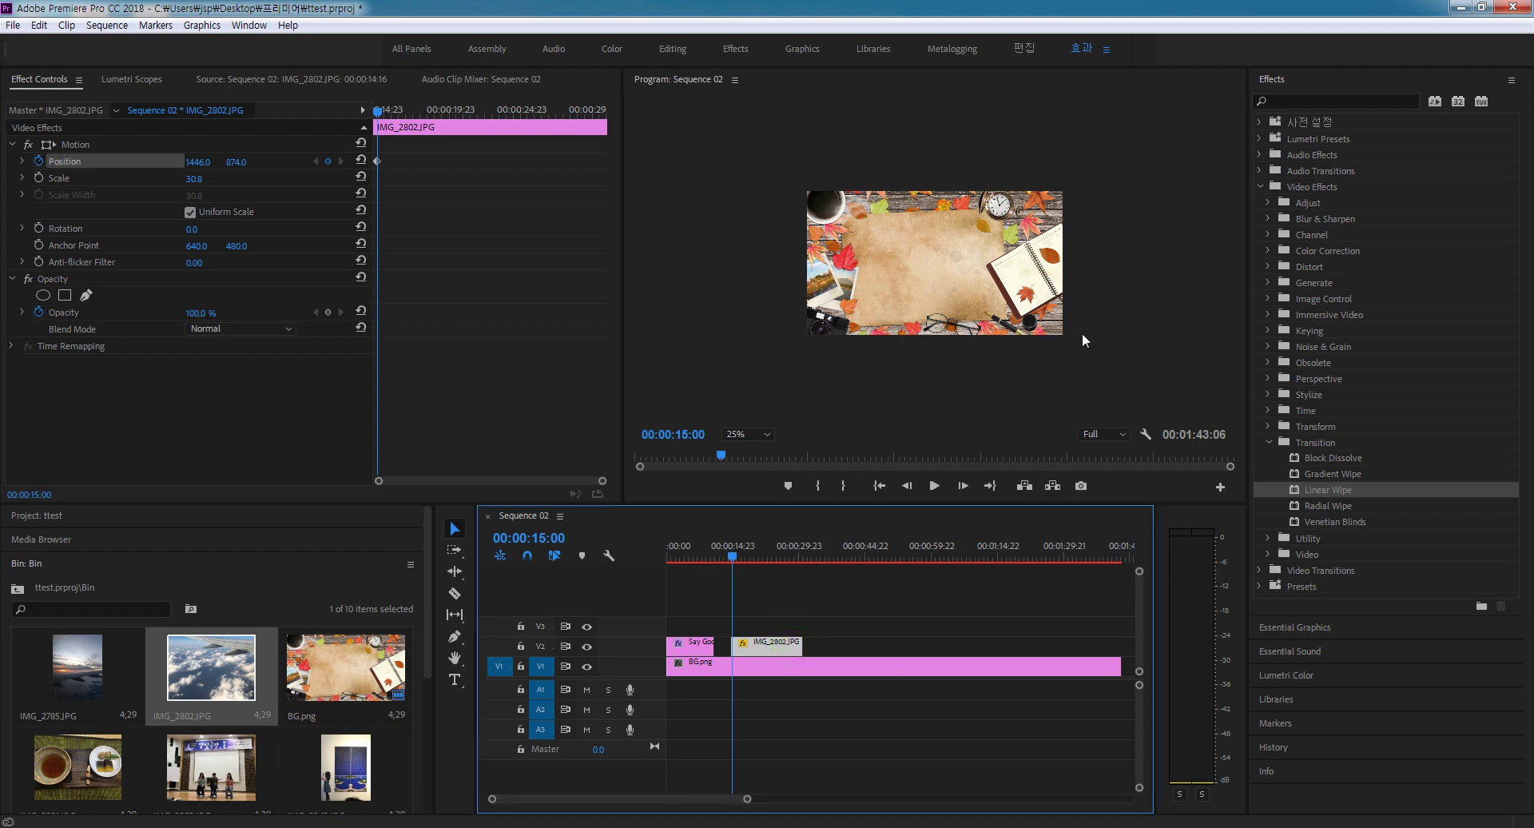
pyautogui.click(1111, 365)
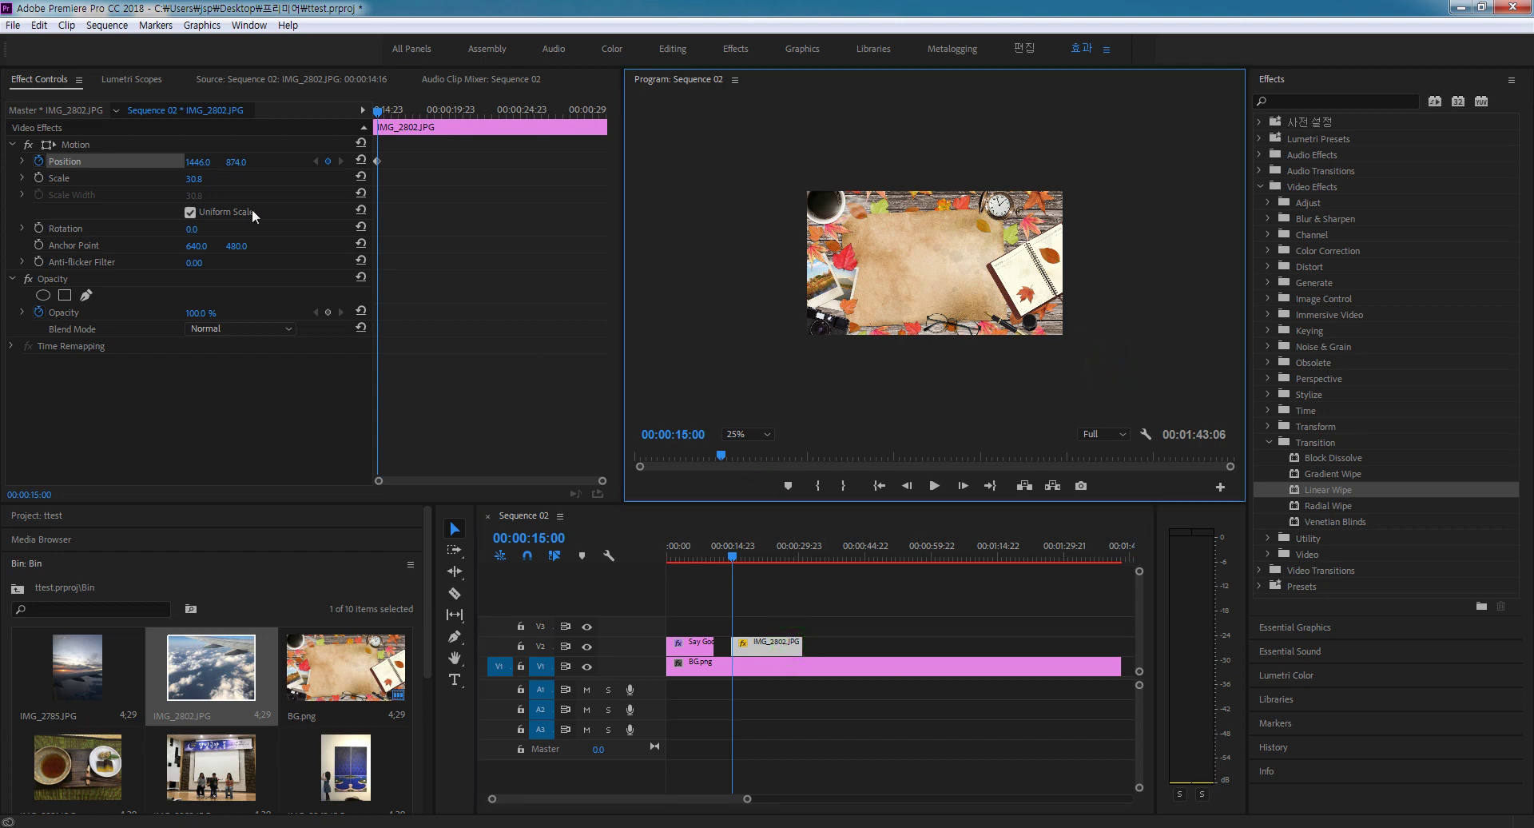
pyautogui.moveTo(199, 165); pyautogui.dragTo(202, 166)
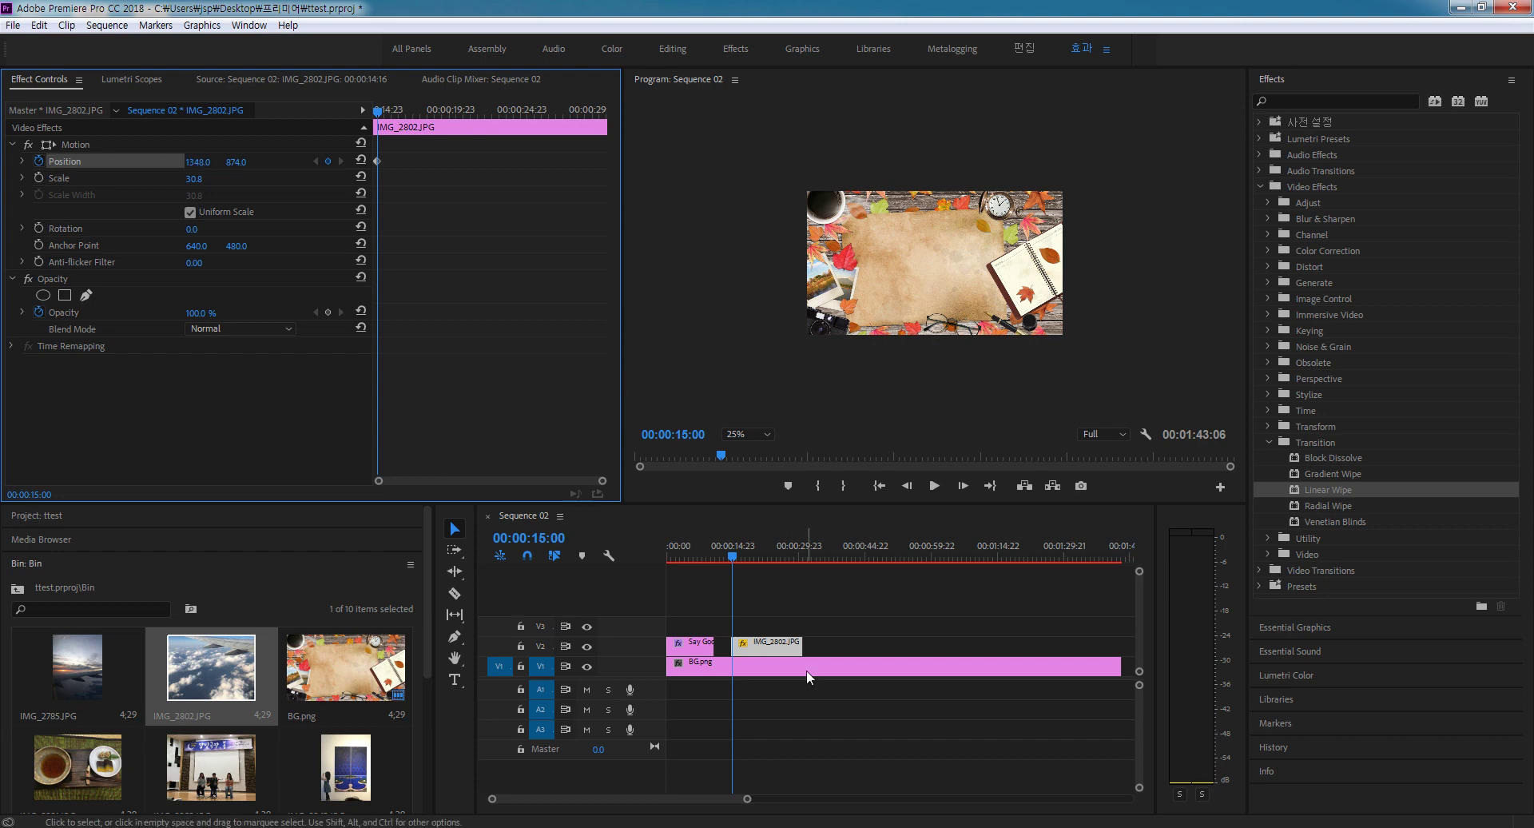
# Delete the IMG_2802.JPG clip from V2 and place a fresh copy from the bin there at 00:00:15:00.
pyautogui.click(781, 649)
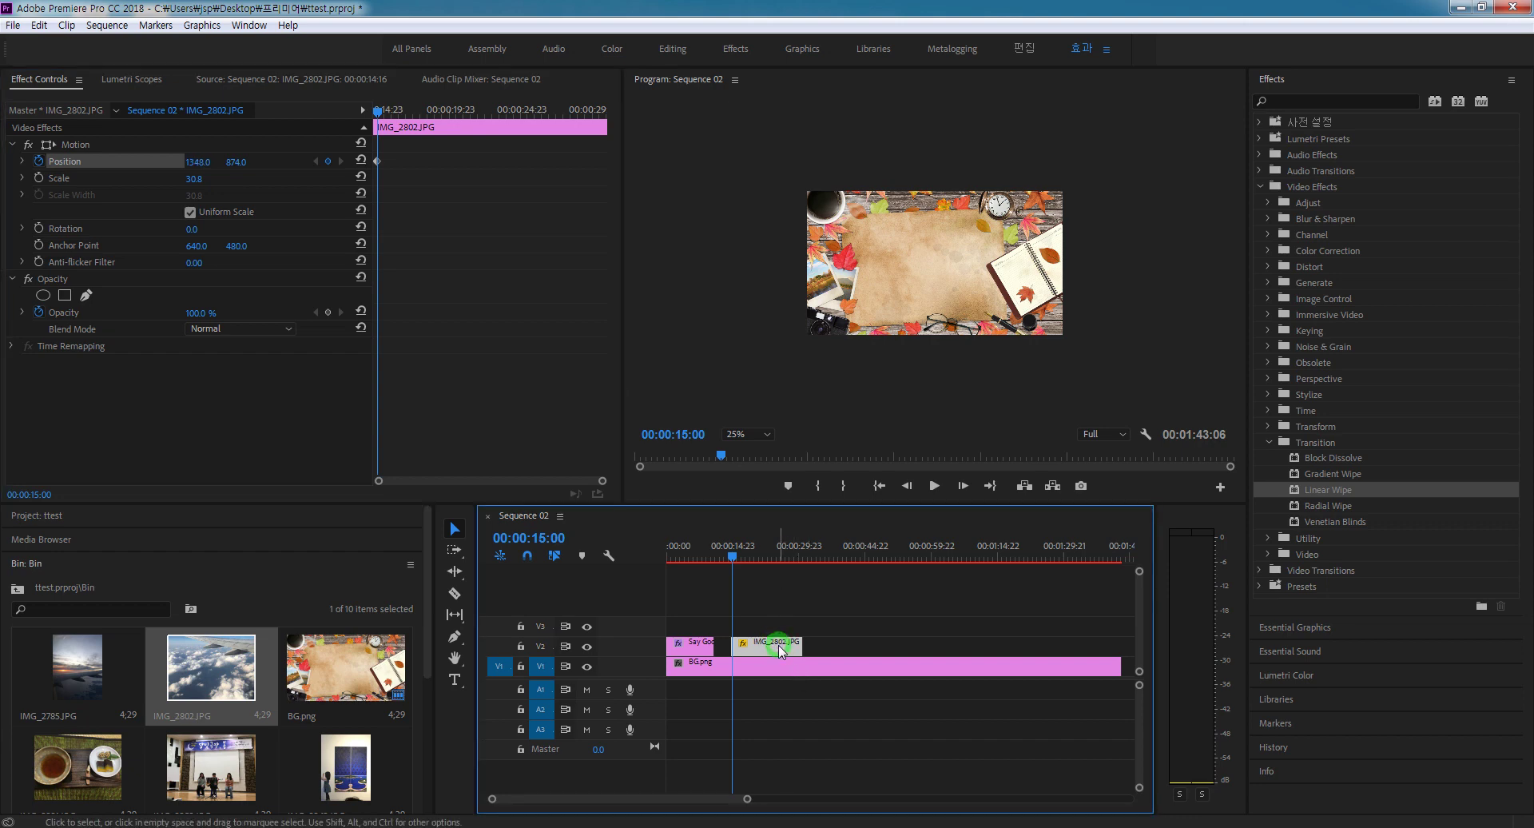
pyautogui.press('Delete')
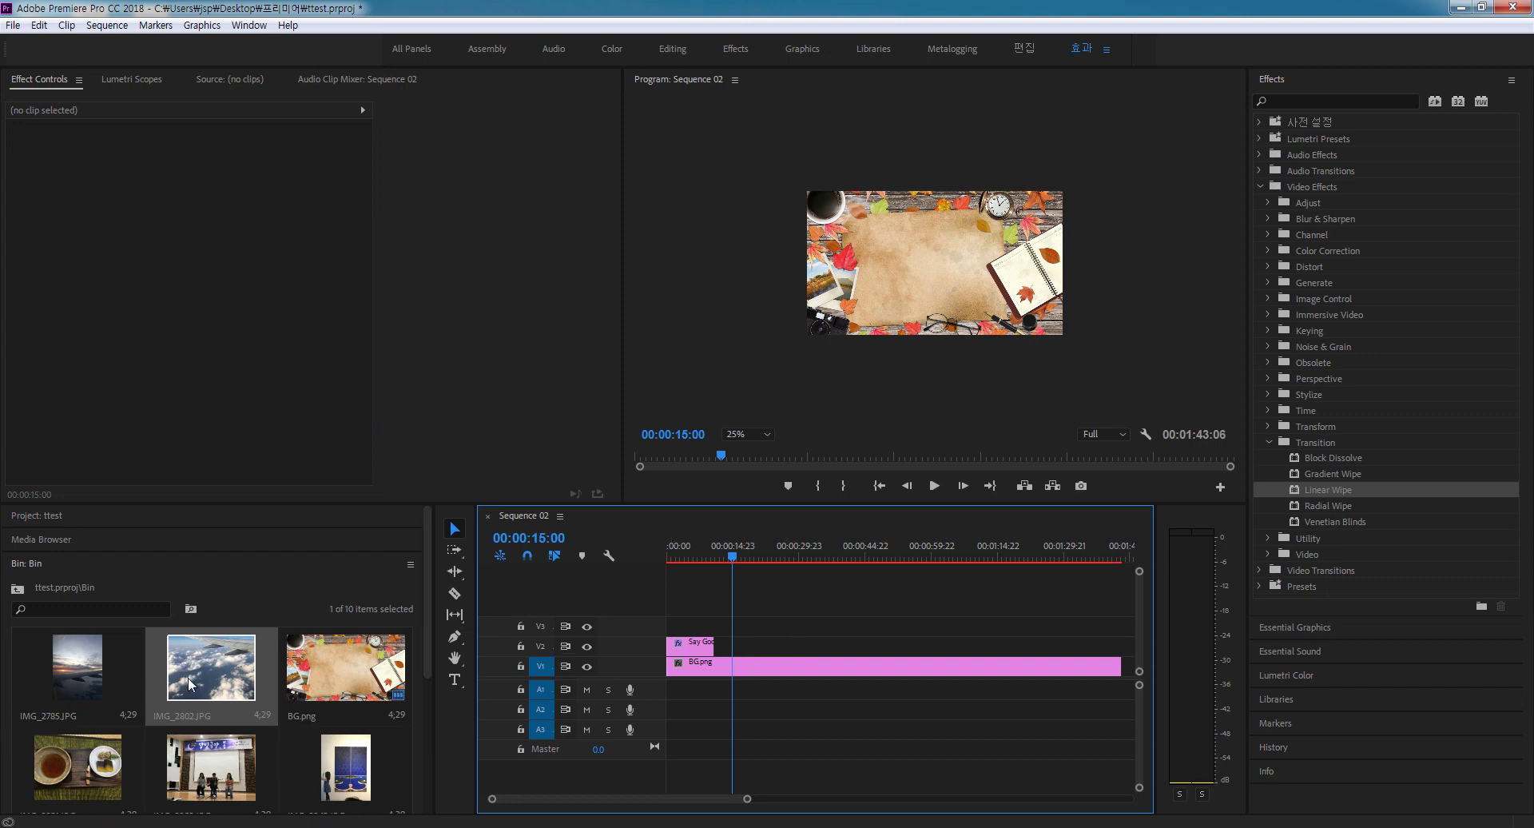
pyautogui.moveTo(188, 677); pyautogui.dragTo(804, 644)
pyautogui.doubleClick(755, 651)
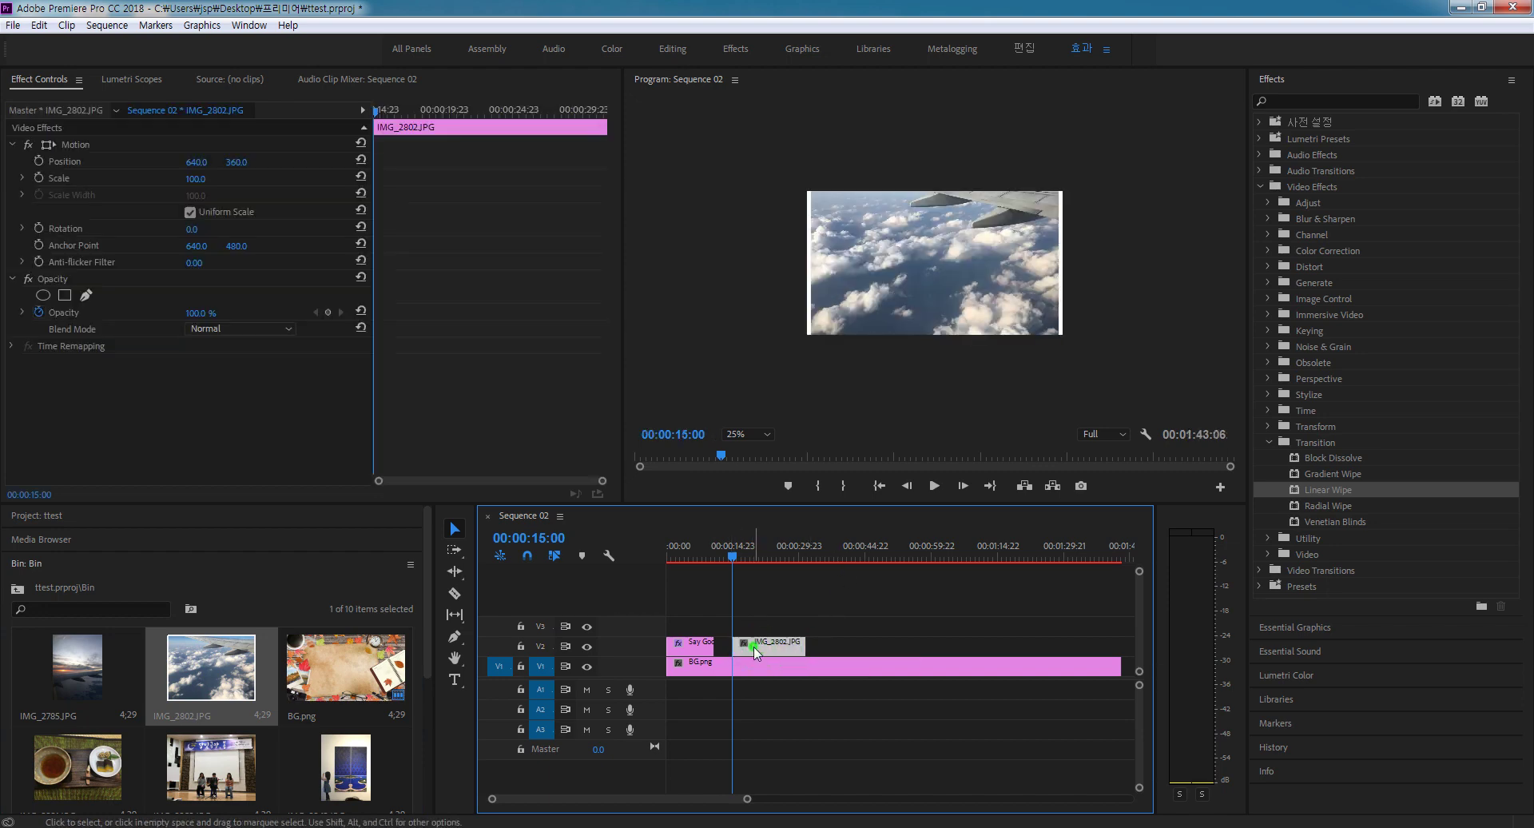
# Scale the new photo to about 32.5% and move it outside the frame's lower-right corner, at Position about 2272, 1440.
pyautogui.click(38, 80)
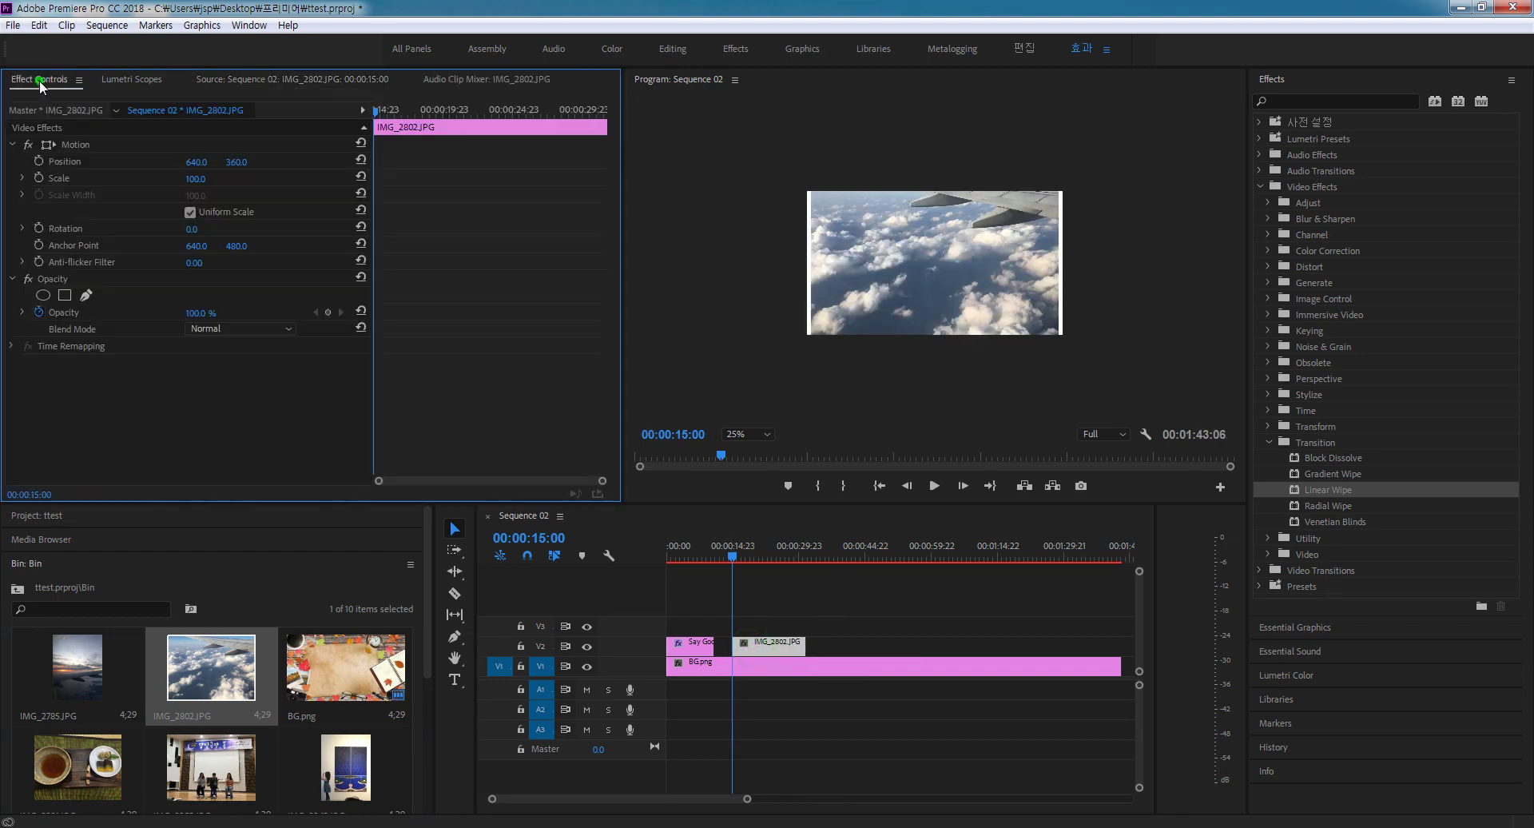
pyautogui.click(78, 146)
pyautogui.moveTo(1062, 359); pyautogui.dragTo(1091, 373)
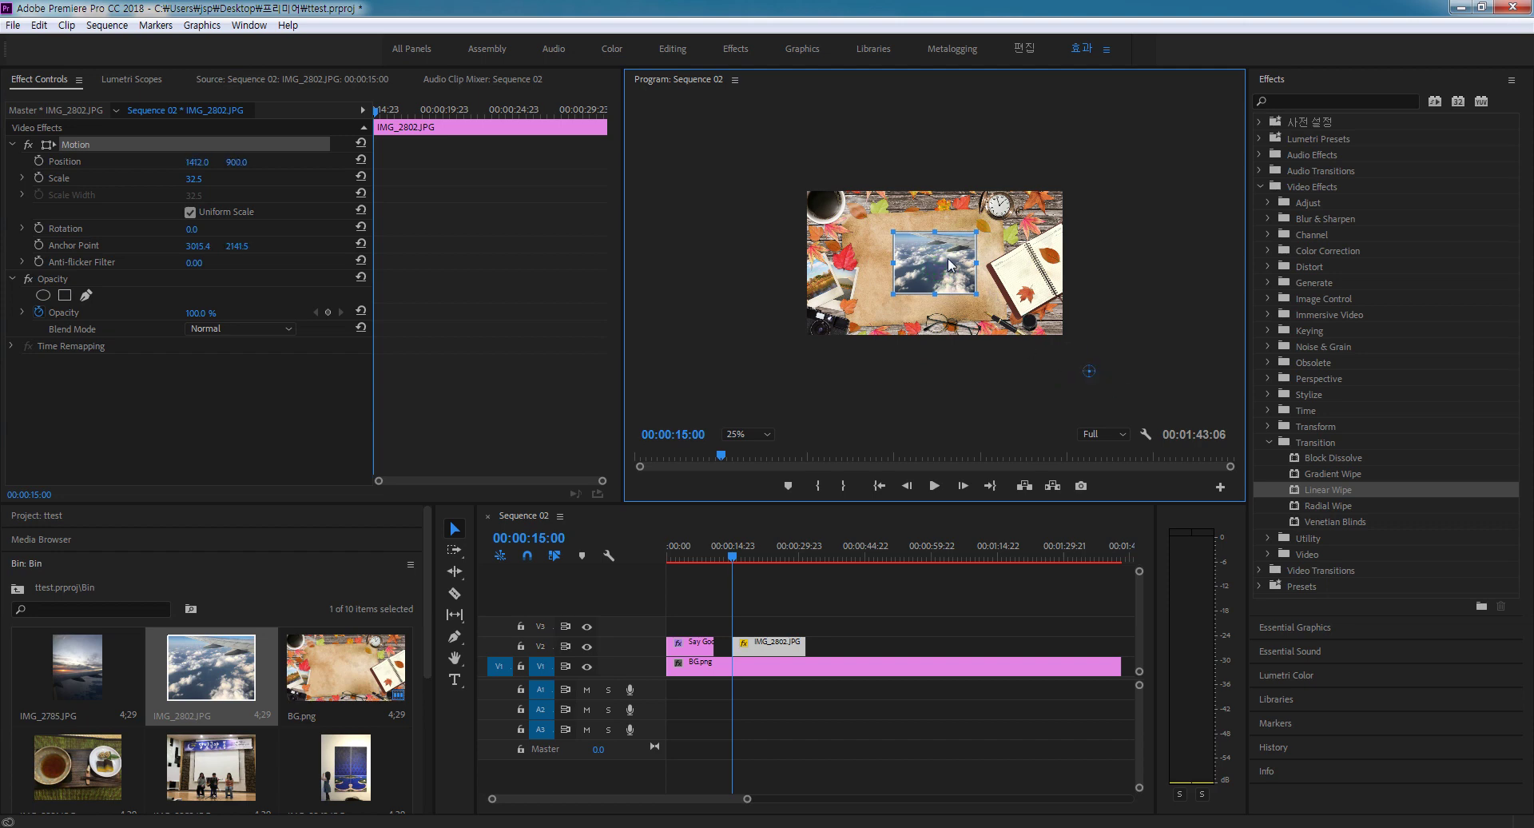
pyautogui.moveTo(947, 257); pyautogui.dragTo(1119, 364)
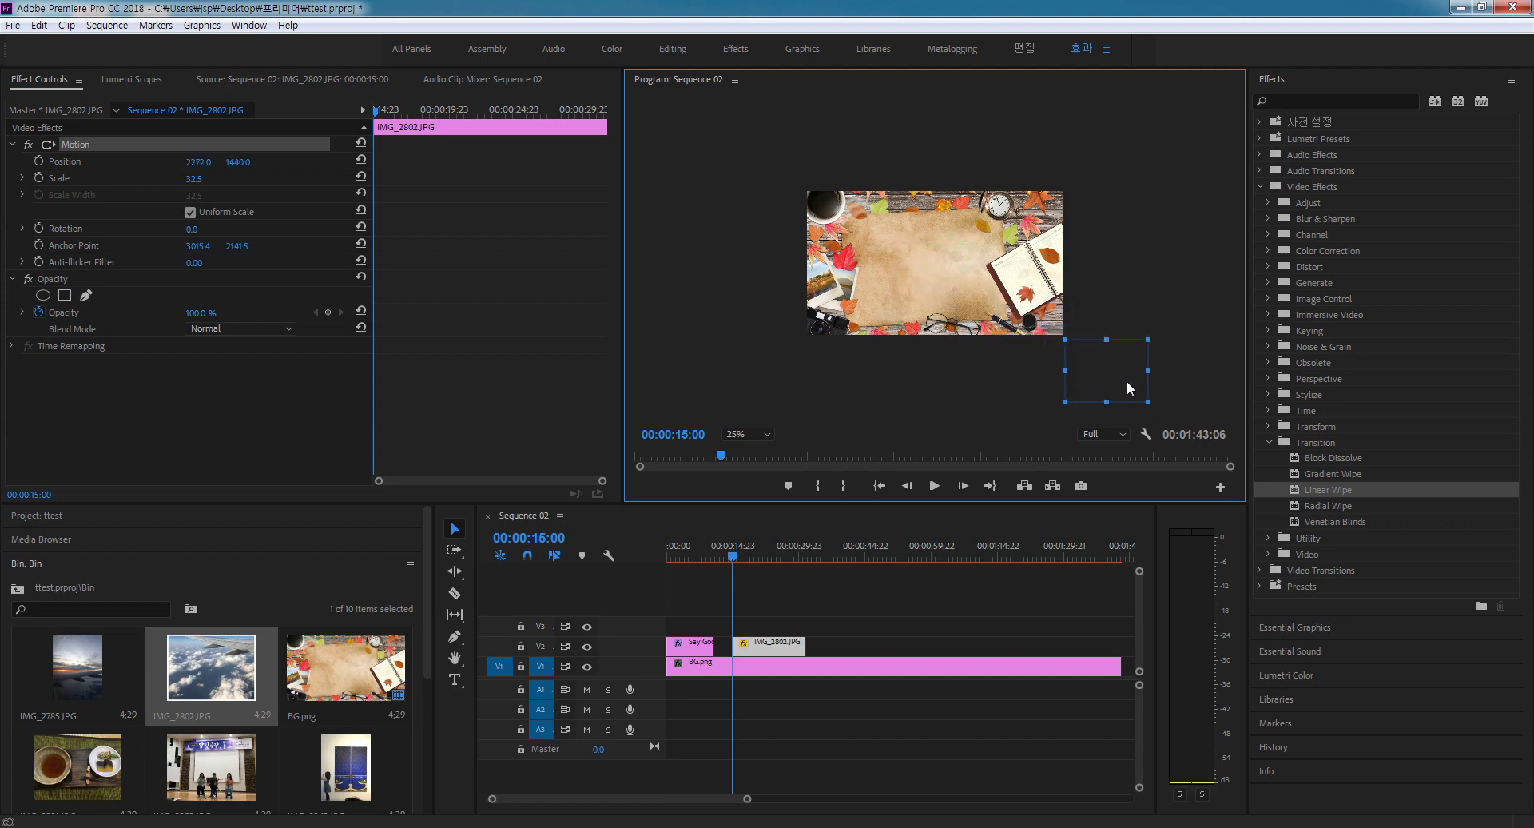
# Try keyframing the photo's Position at 00:00:15:00, and remove that keyframe again.
pyautogui.click(39, 161)
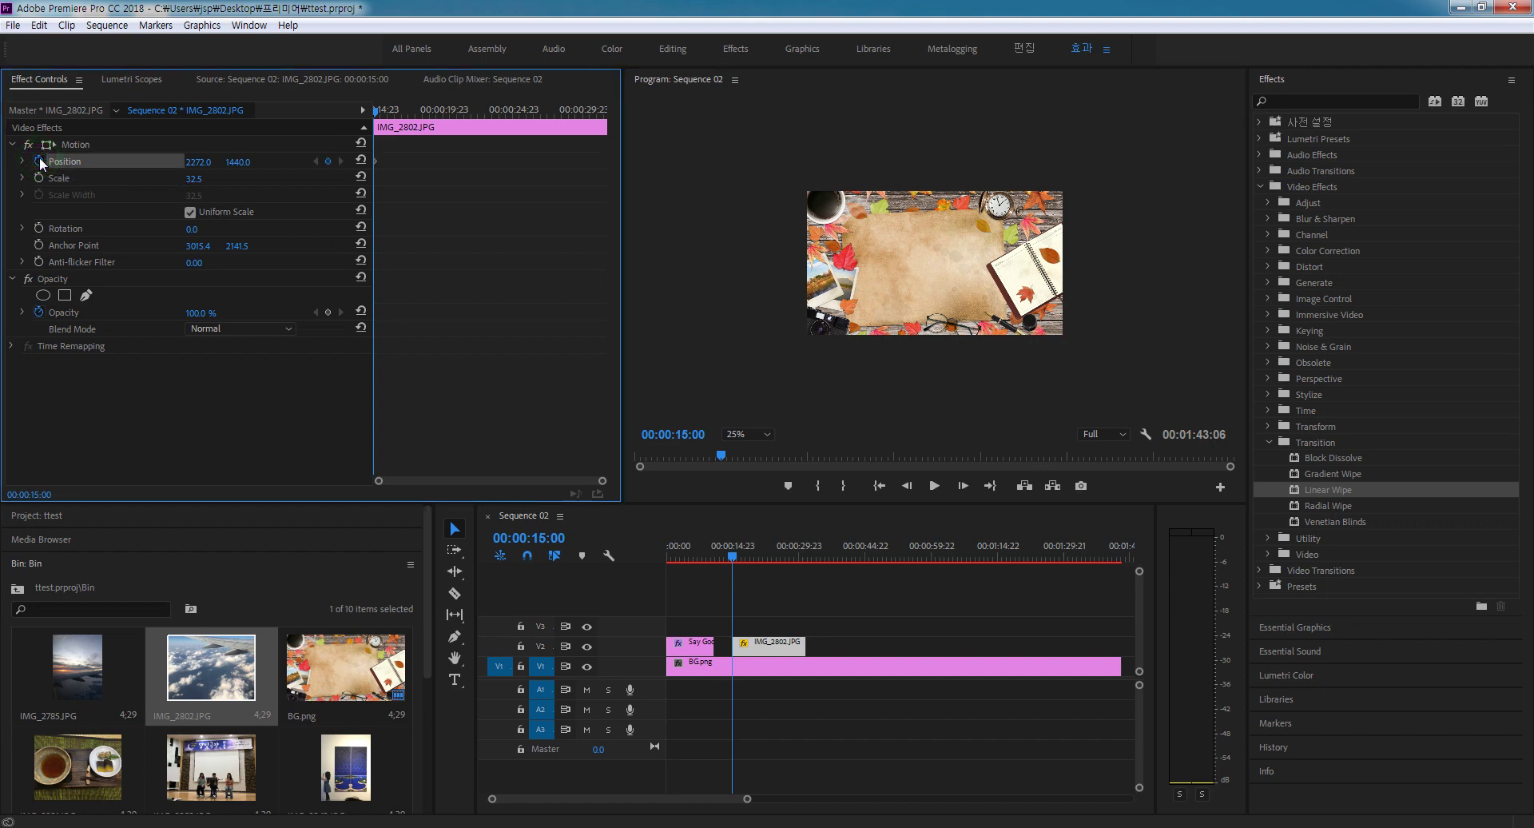
pyautogui.click(40, 157)
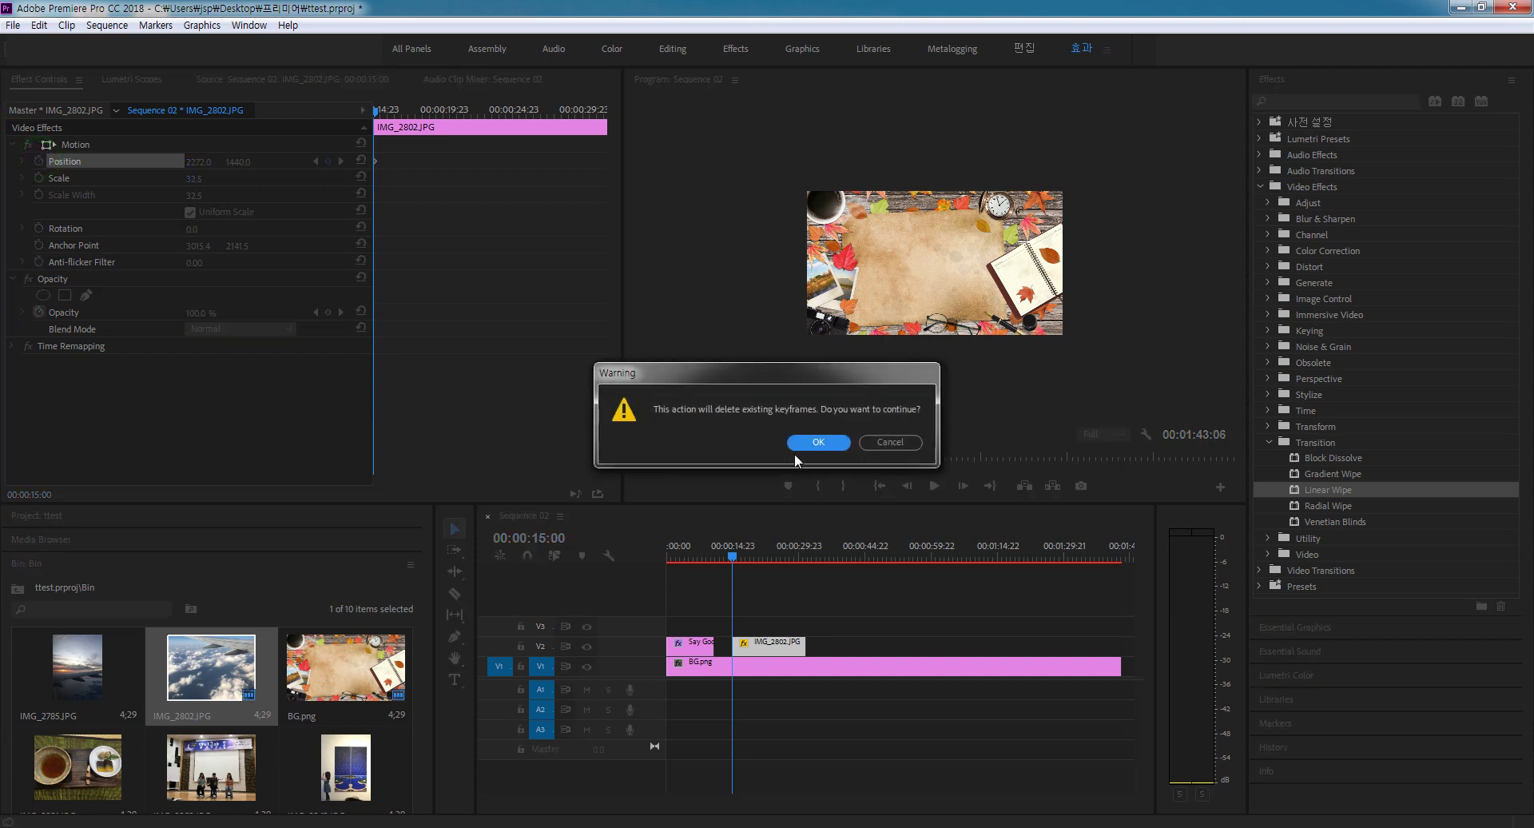
pyautogui.click(815, 443)
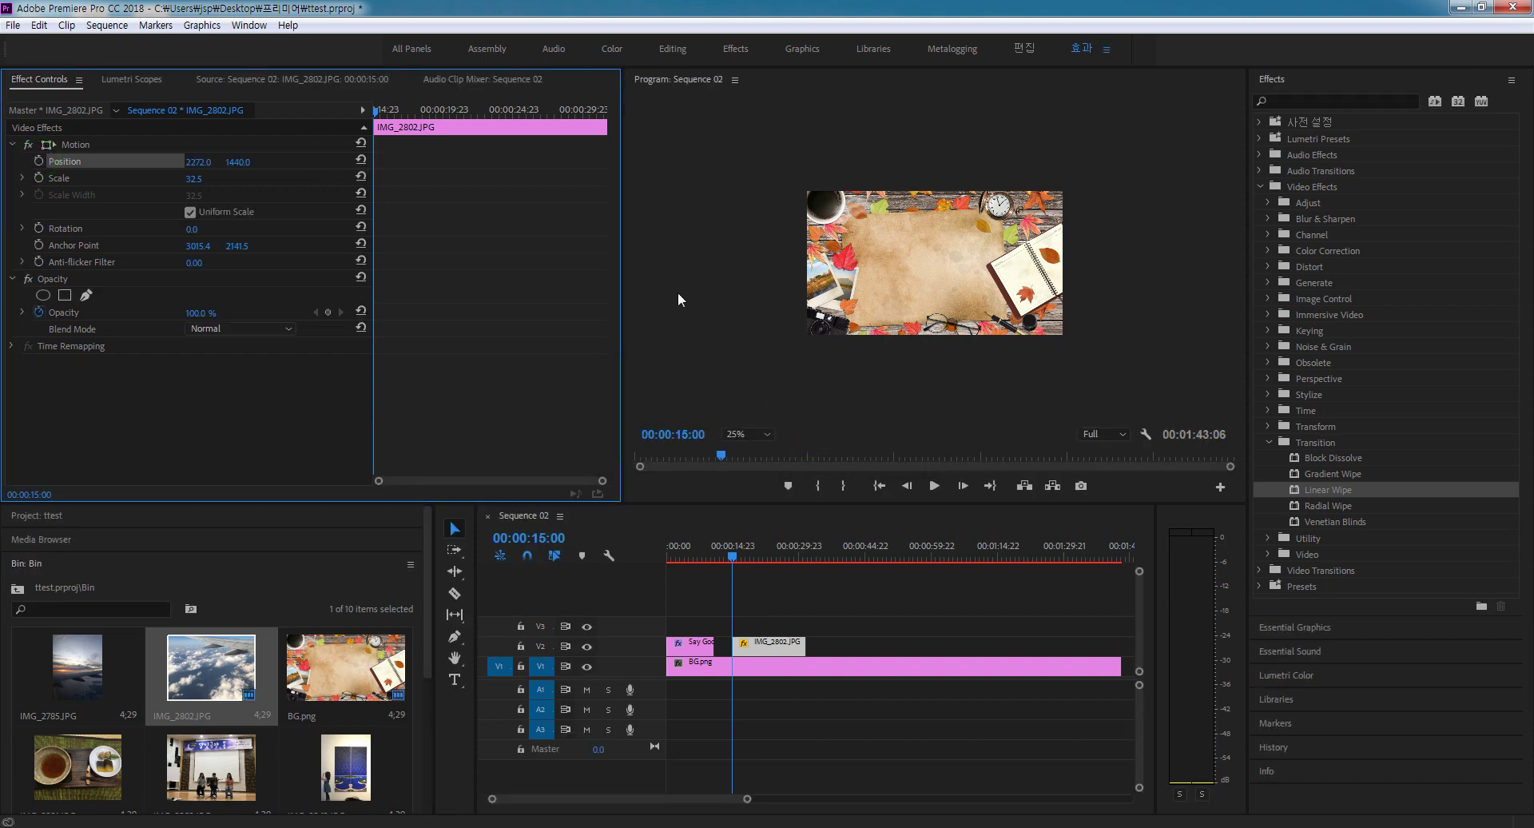
pyautogui.click(1110, 366)
pyautogui.click(1132, 342)
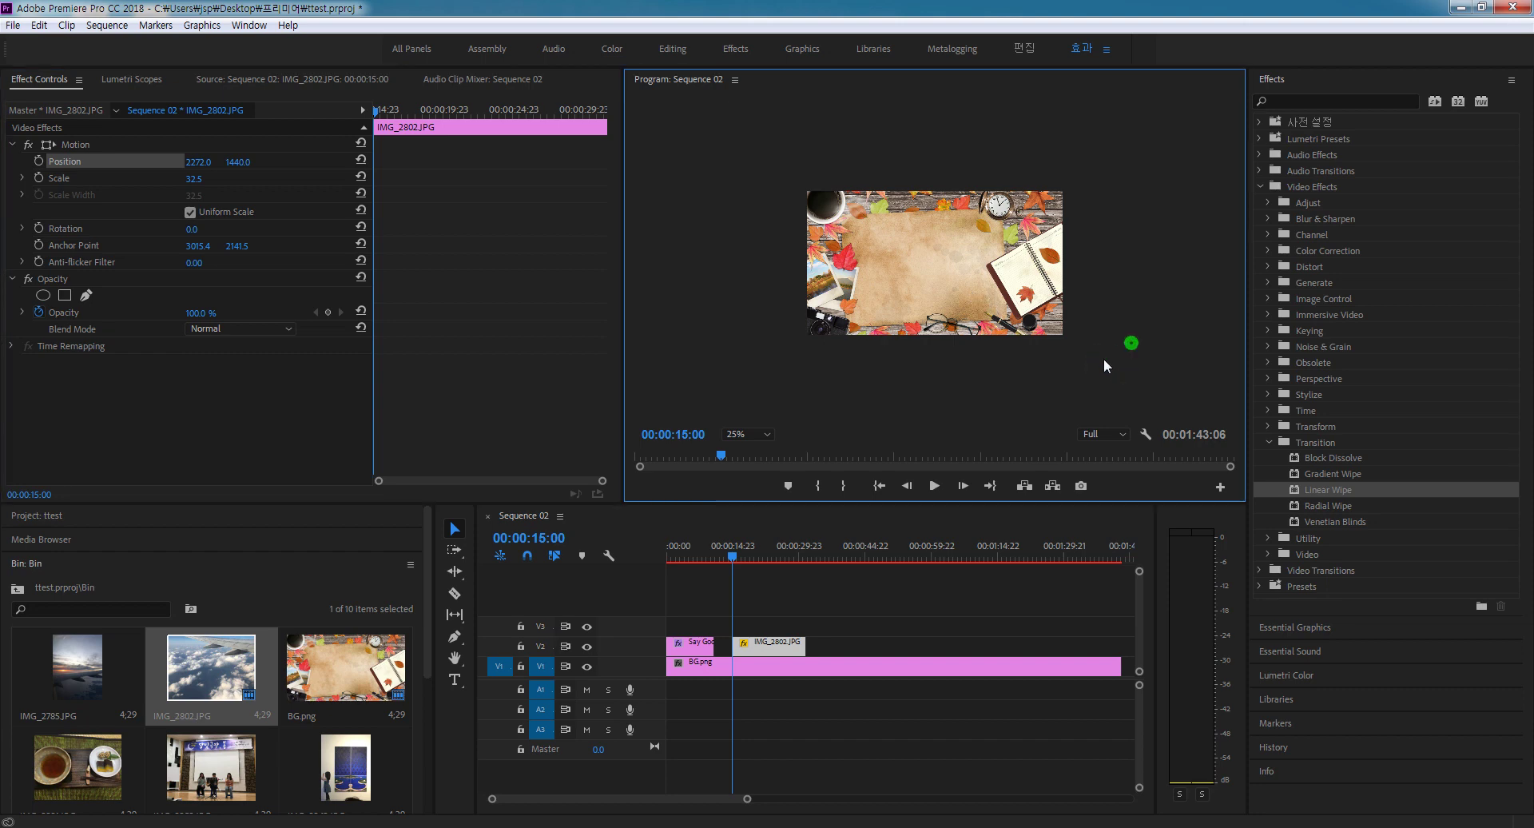
# Delete the photo clip from V2 and place a fresh IMG_2802.JPG from the bin there at 00:00:15:00.
pyautogui.click(784, 646)
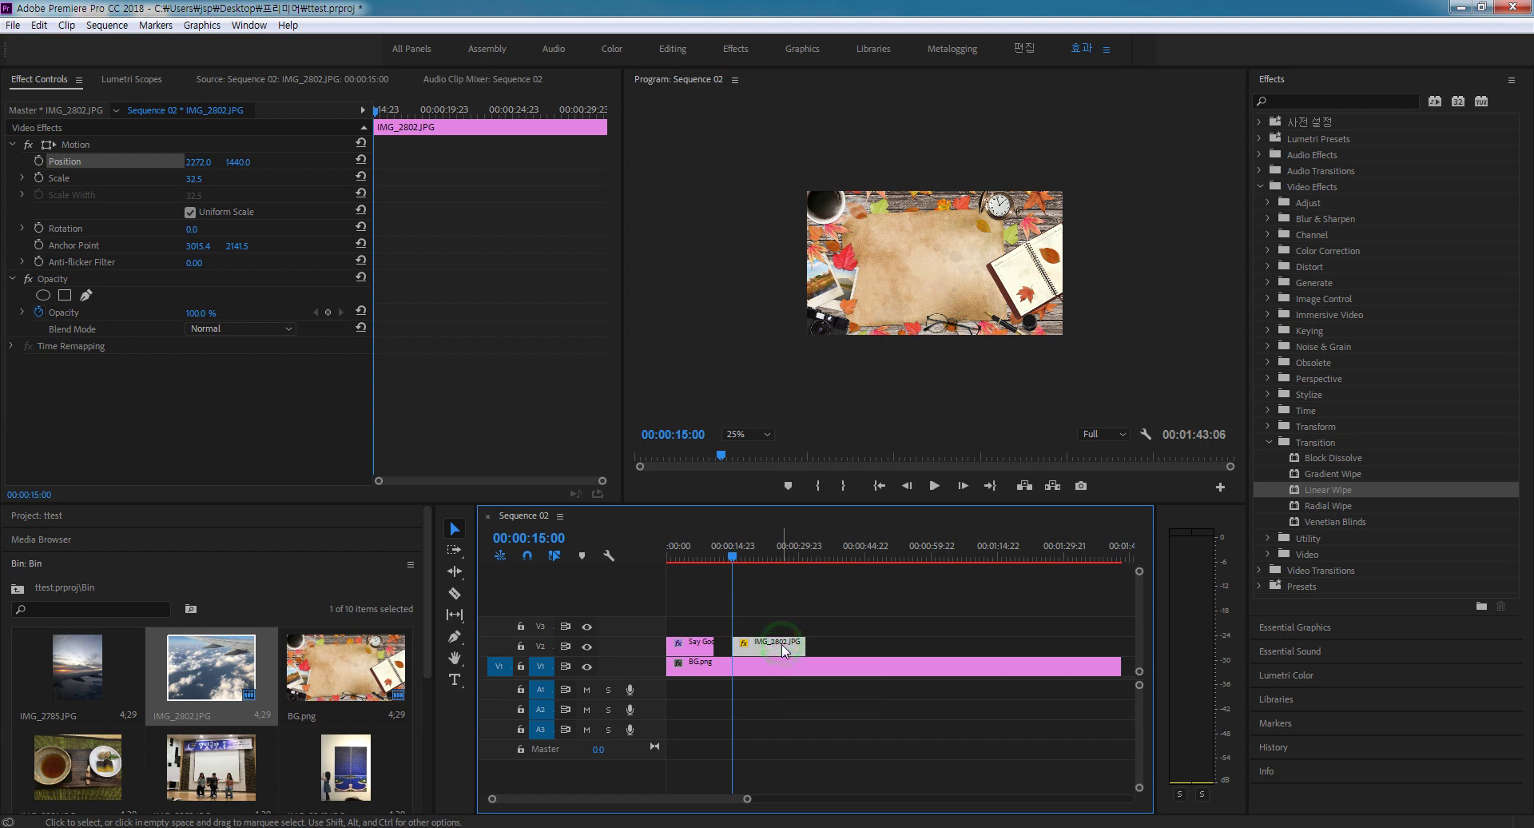
pyautogui.press('Delete')
pyautogui.moveTo(205, 686); pyautogui.dragTo(824, 649)
# Scale the new photo clip down to about 32.5%, keeping it centred over the background.
pyautogui.doubleClick(805, 644)
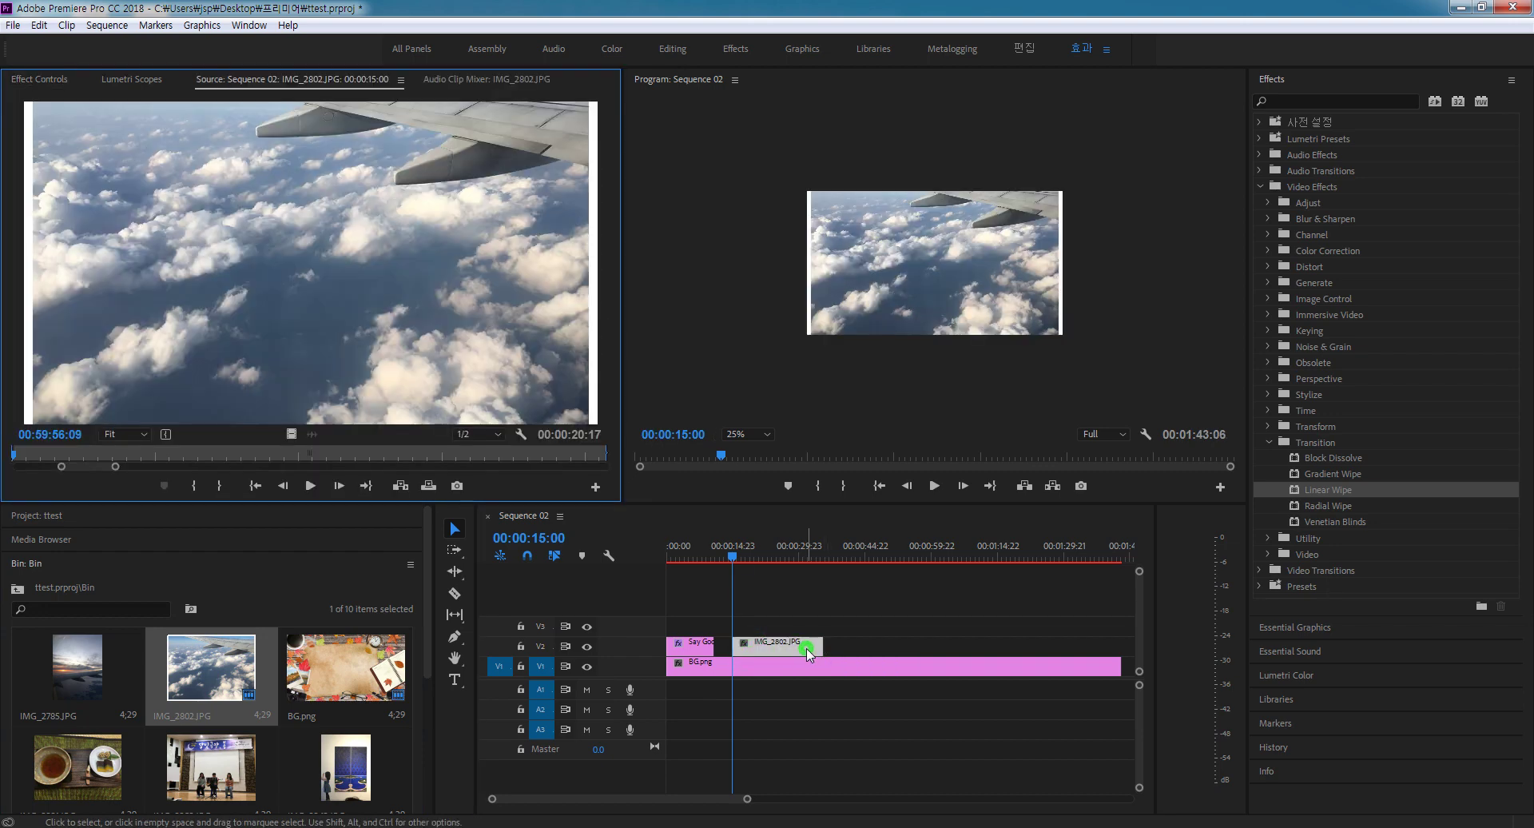
pyautogui.click(33, 80)
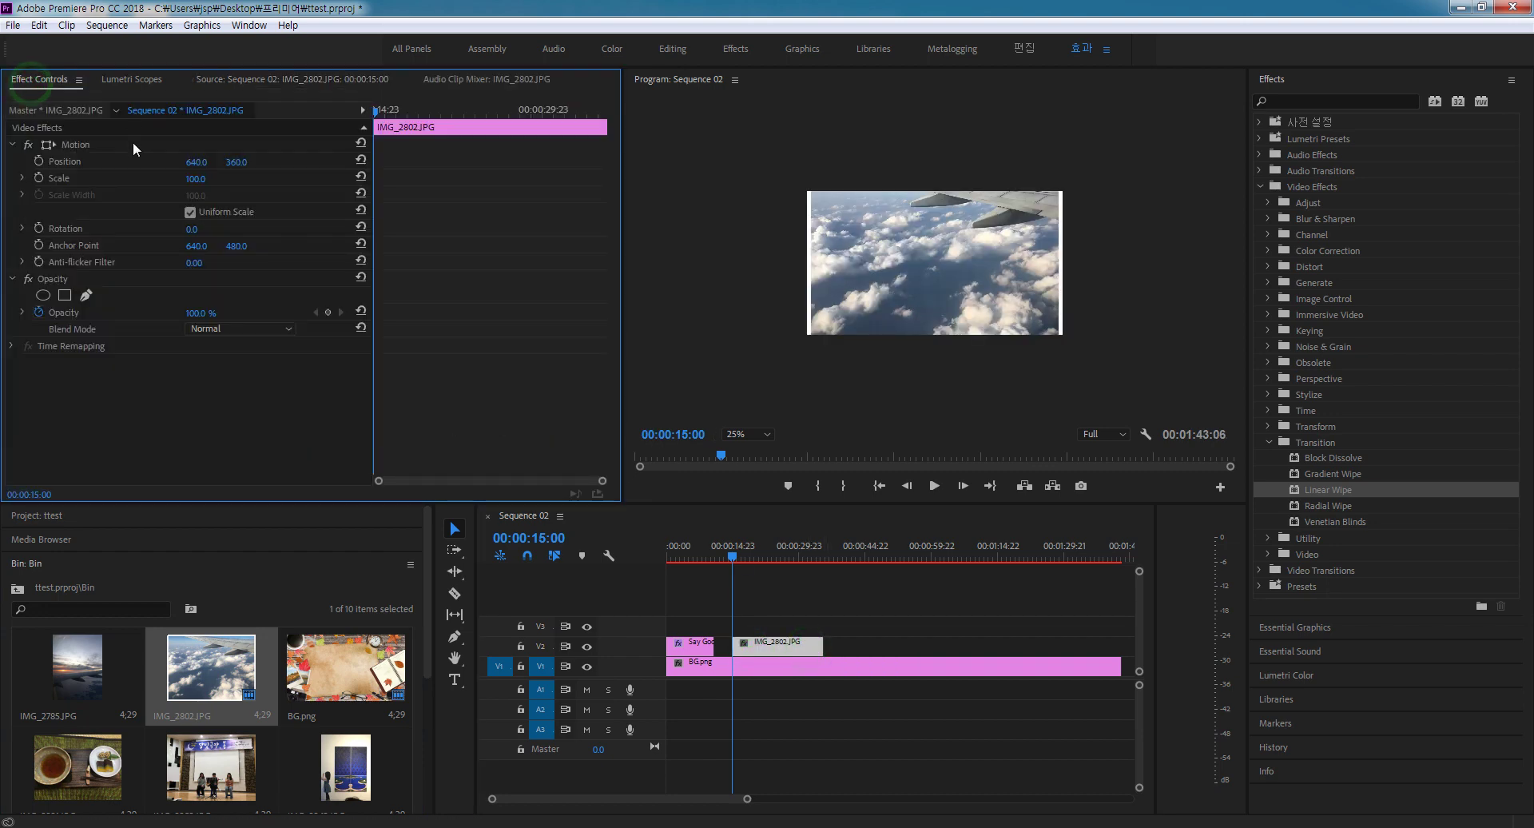
pyautogui.click(80, 144)
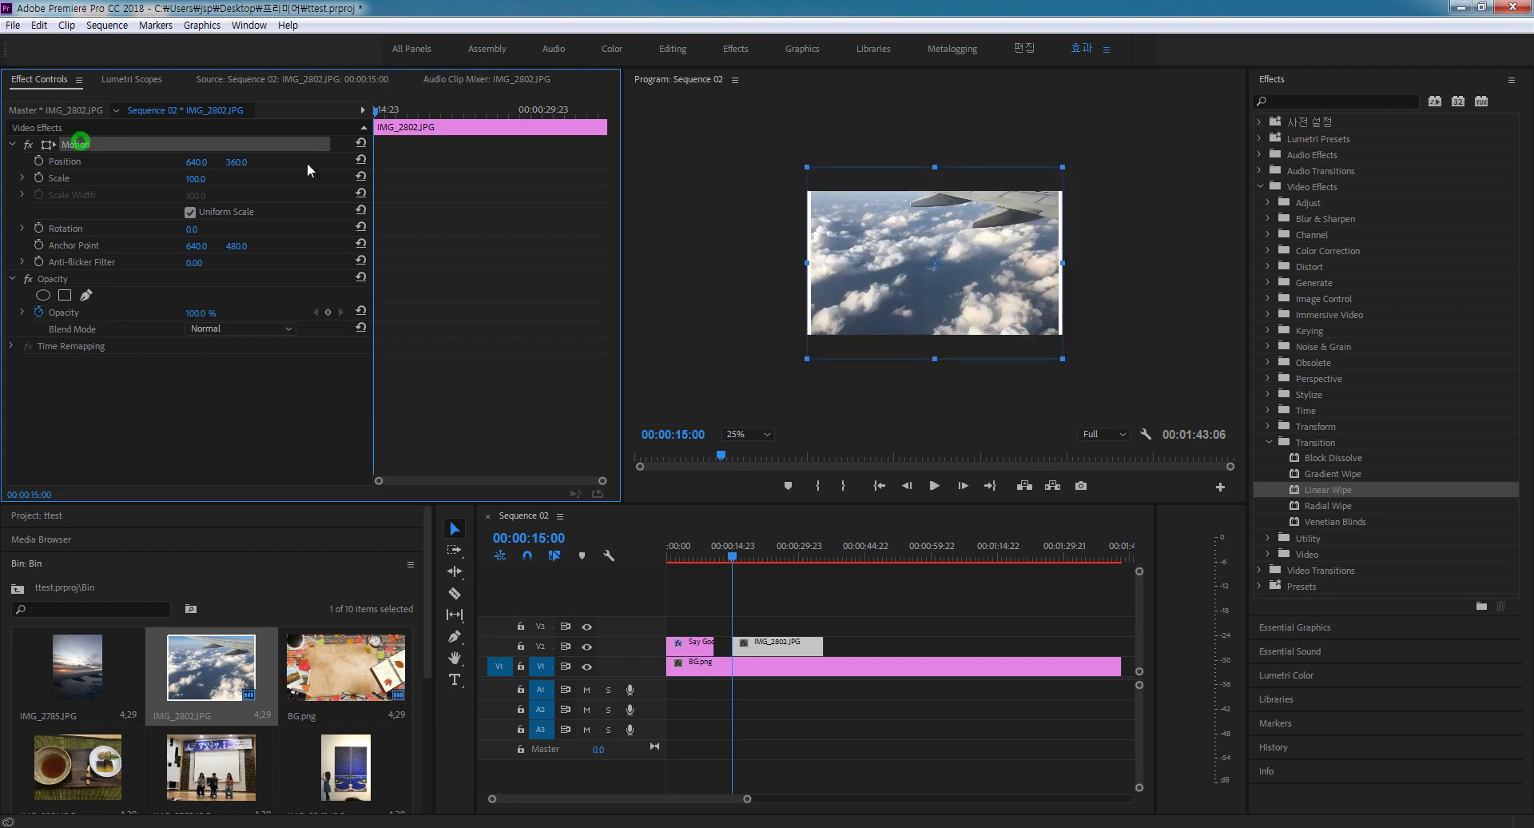
pyautogui.moveTo(1059, 357); pyautogui.dragTo(988, 294)
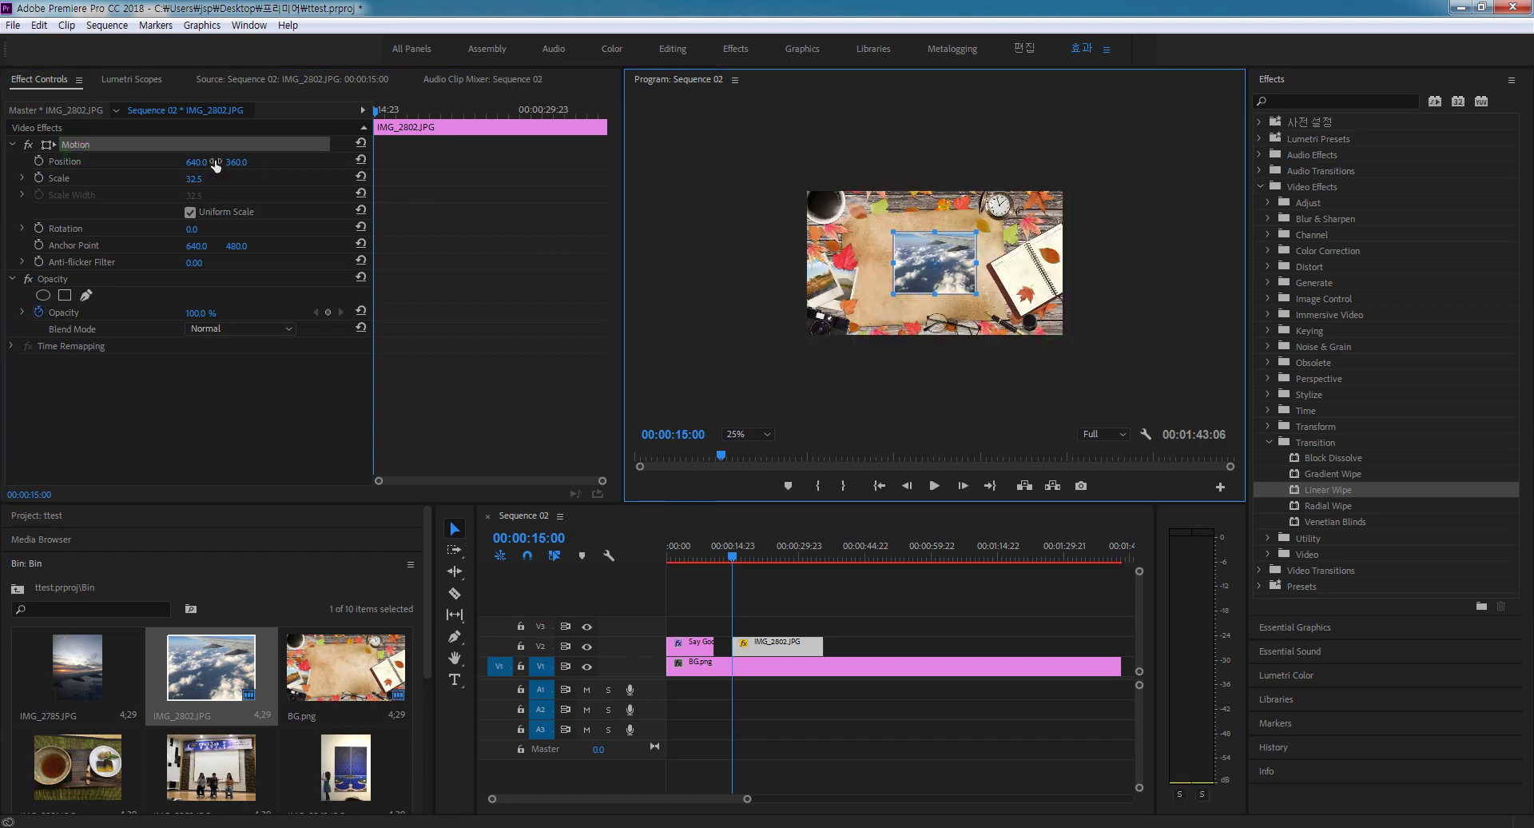
# Keyframe the photo's Position at 00:00:15:00 and move it outside the frame's right edge, at about 1540, 184.
pyautogui.click(38, 161)
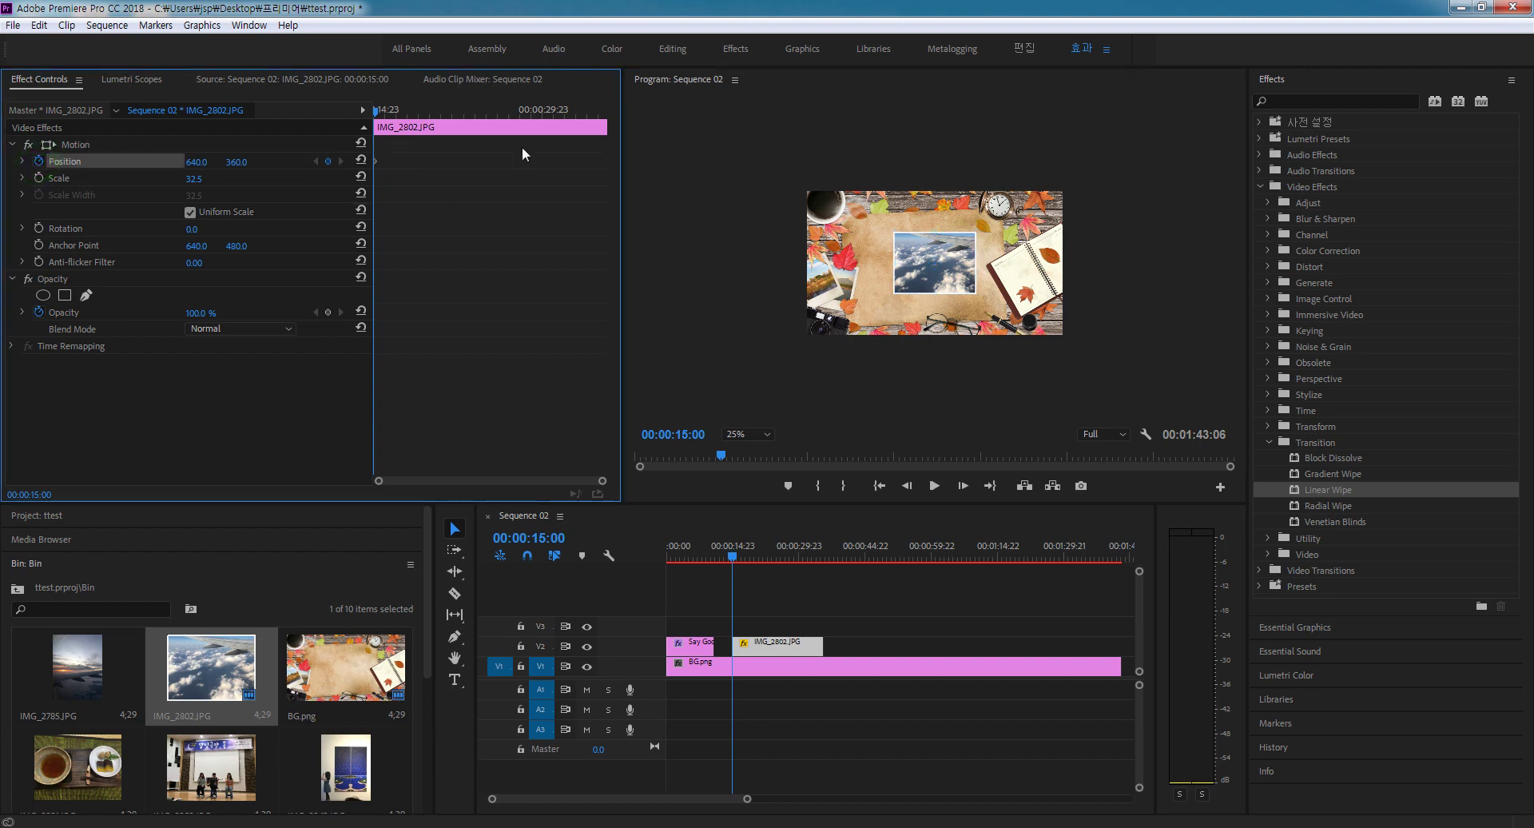
pyautogui.click(939, 265)
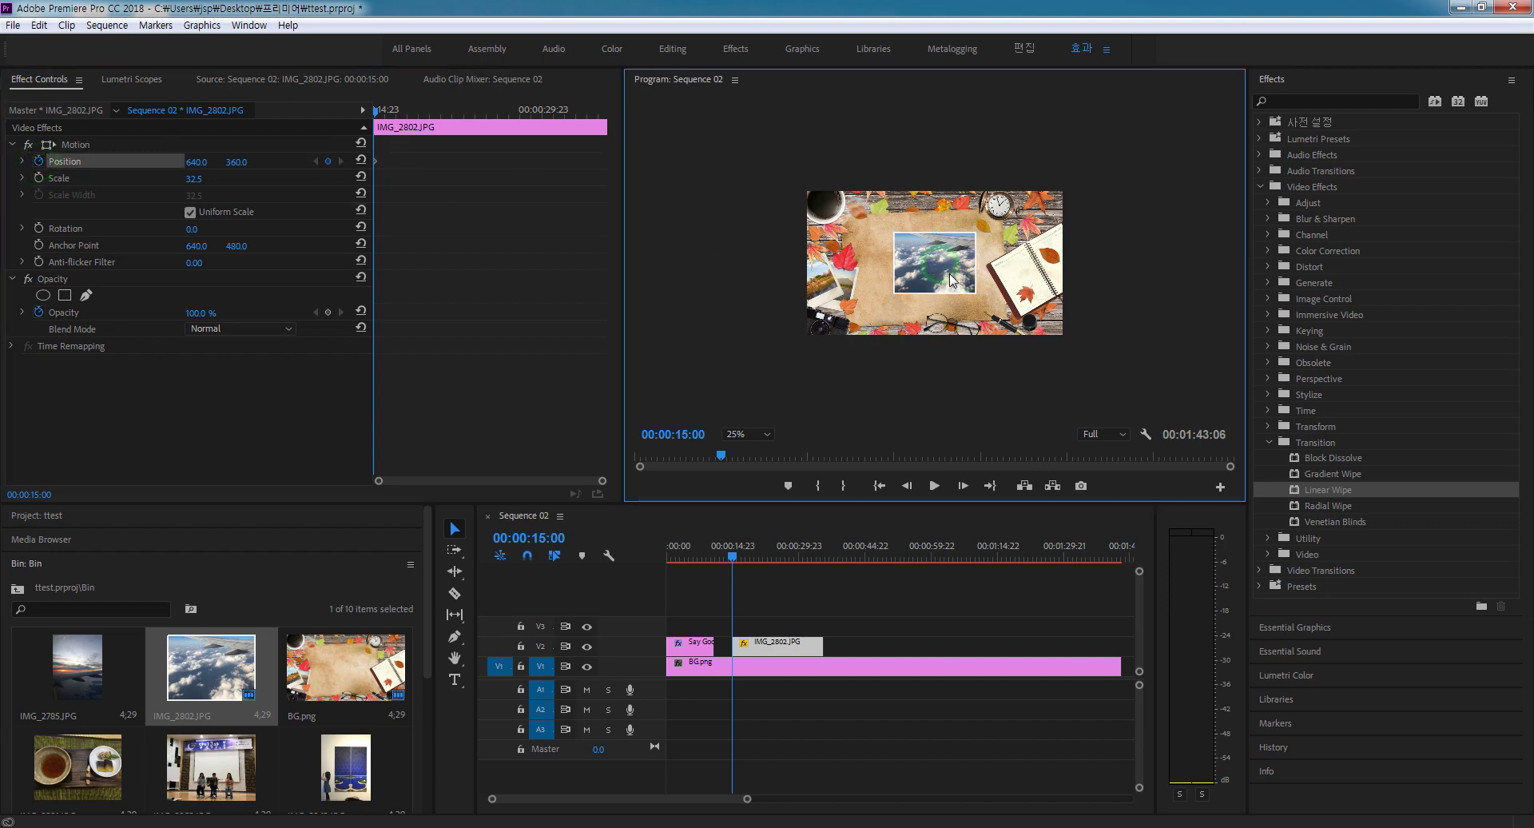
pyautogui.moveTo(201, 164)
pyautogui.mouseDown()
pyautogui.moveTo(282, 164)
pyautogui.moveTo(203, 162)
pyautogui.mouseUp()
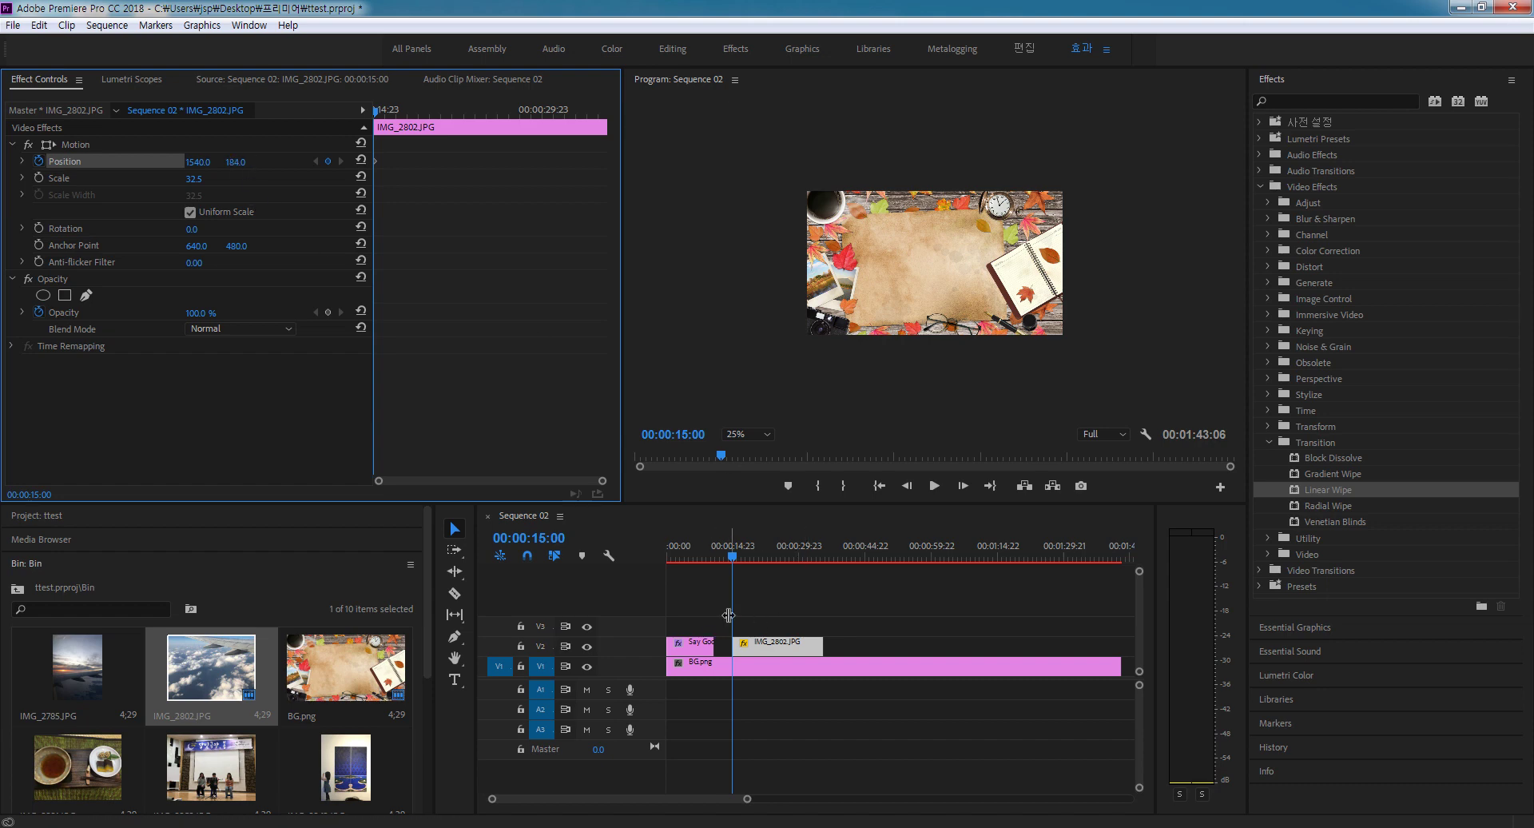
# Keyframe the photo's Position at 00:00:26:18 near the frame's centre, about 604, 358, and play back the movement.
pyautogui.moveTo(729, 614); pyautogui.dragTo(784, 615)
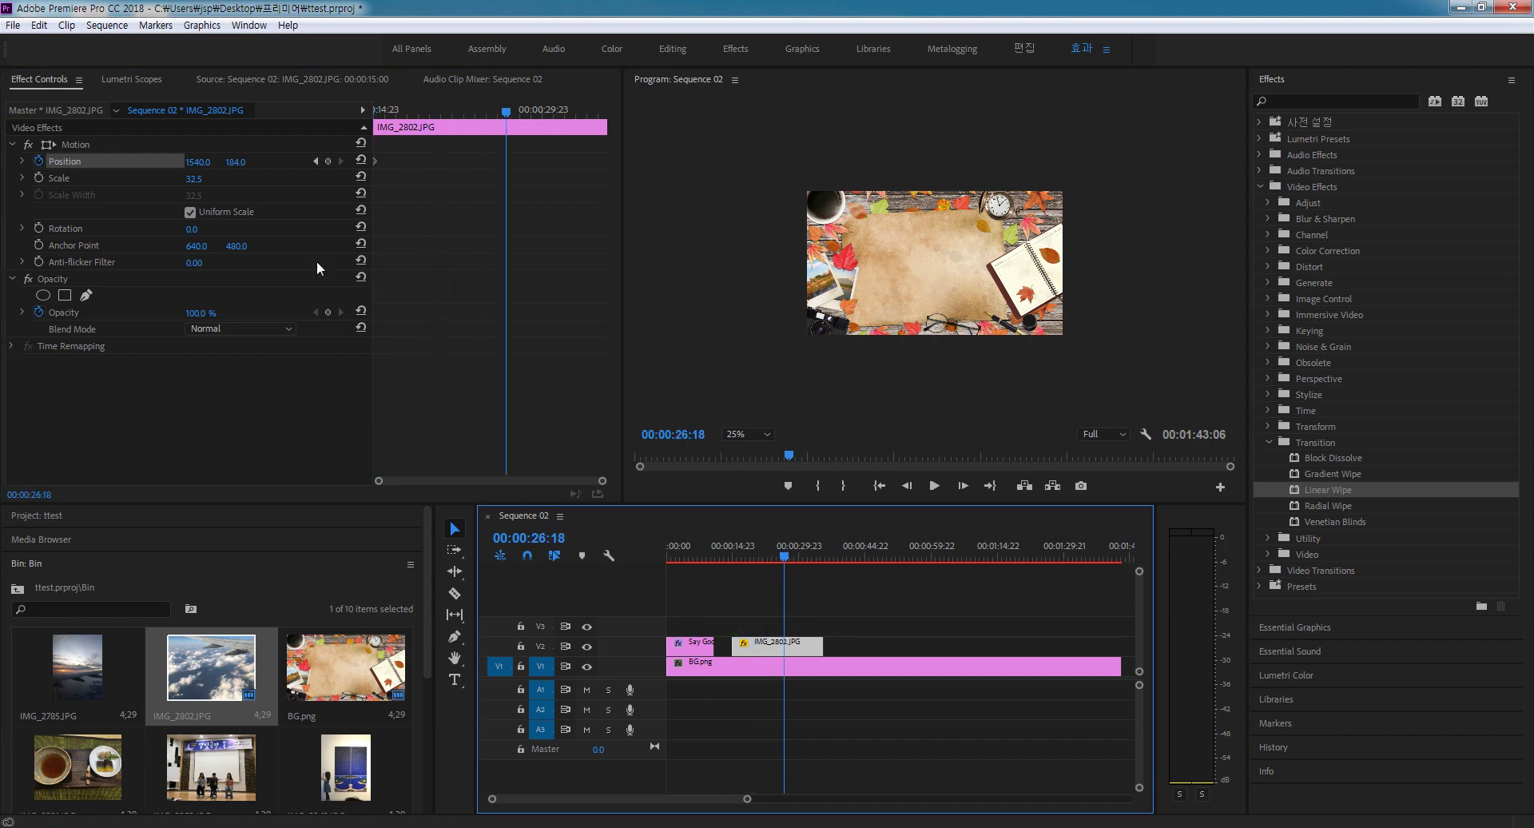
pyautogui.click(192, 163)
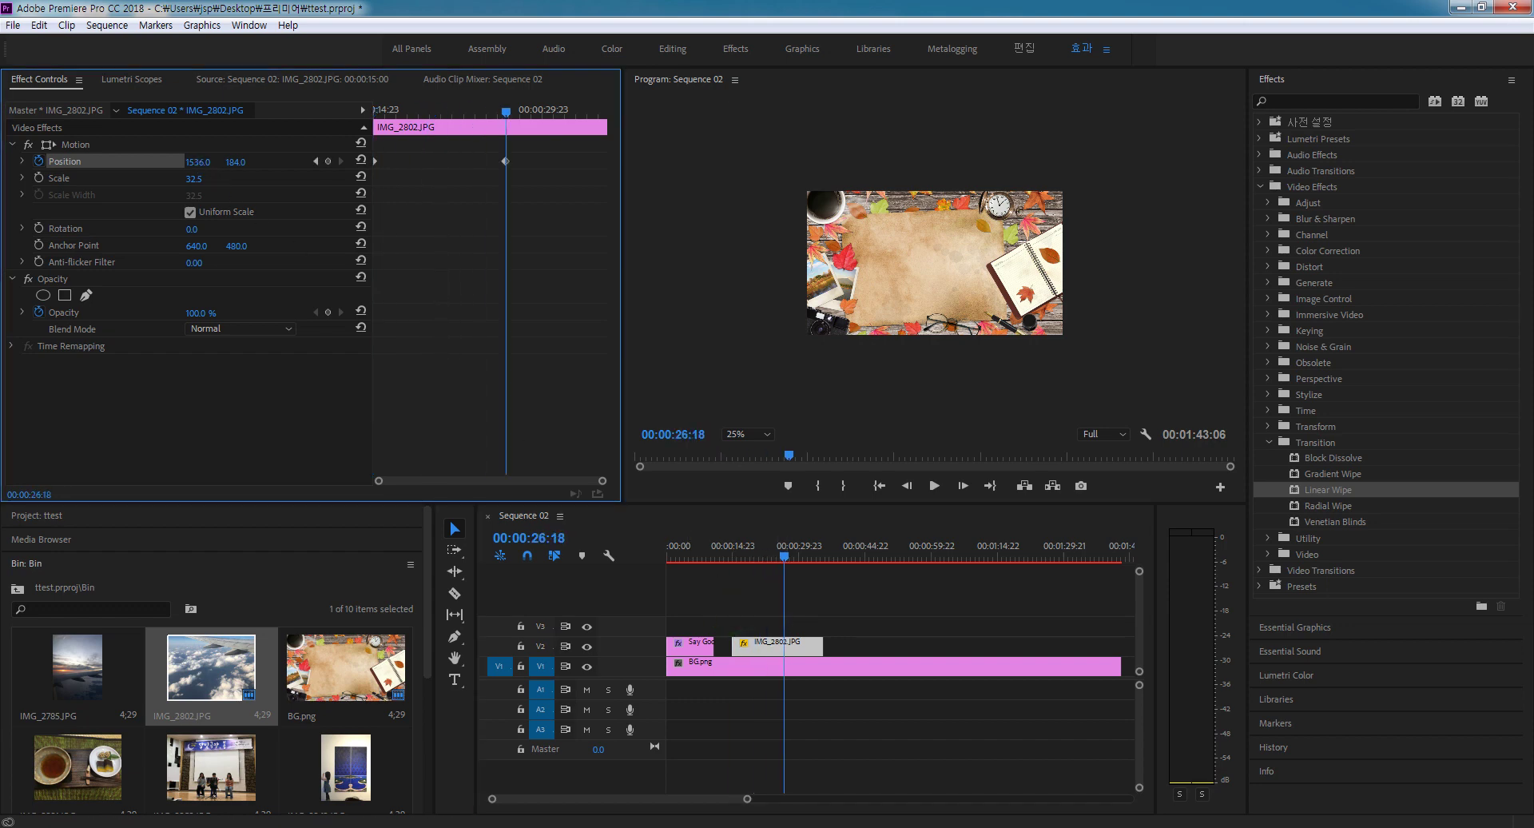
pyautogui.moveTo(193, 163); pyautogui.dragTo(275, 163)
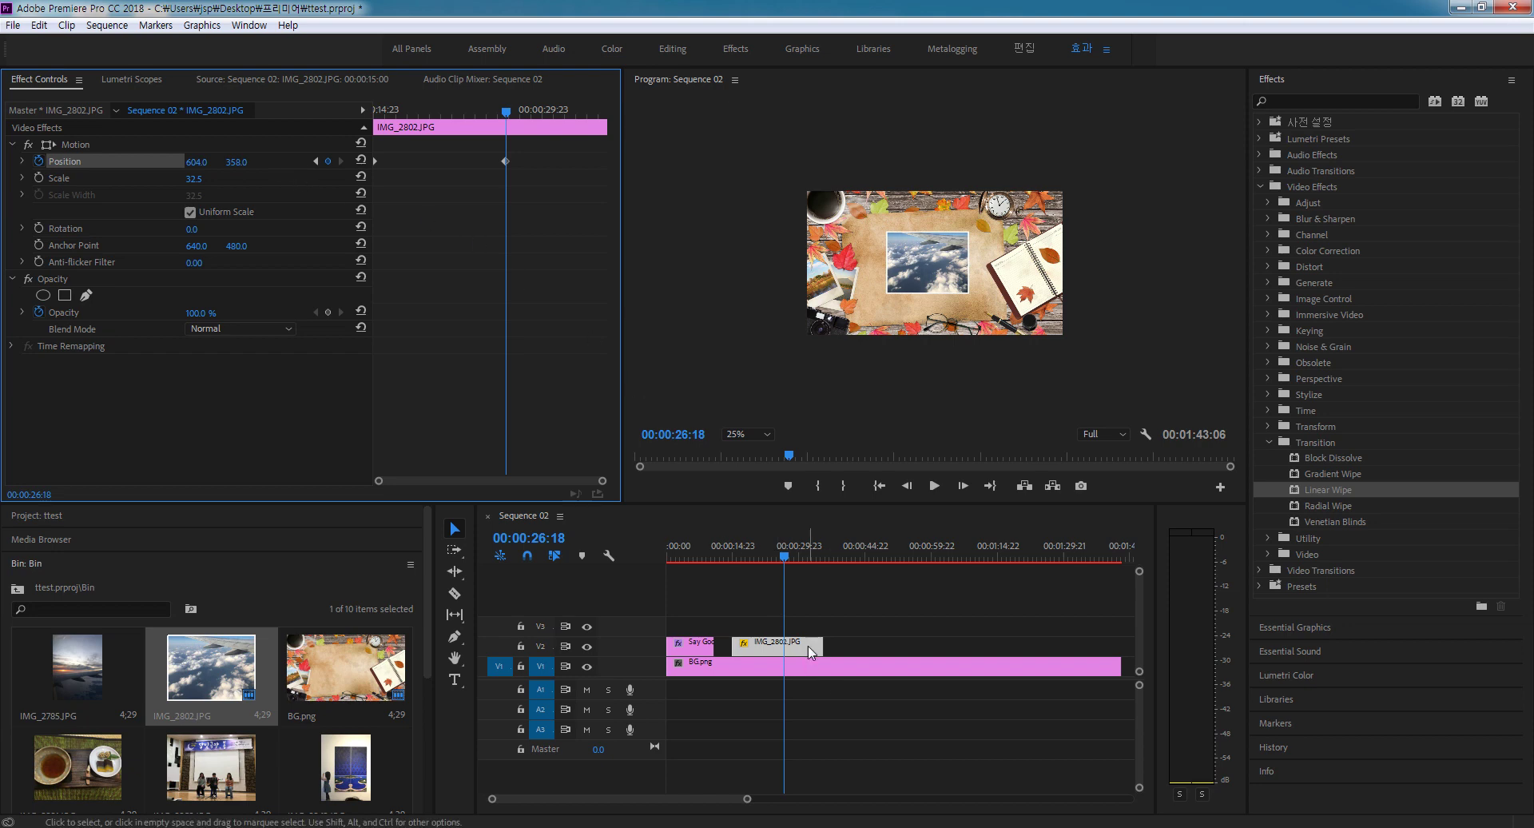
pyautogui.moveTo(780, 603); pyautogui.dragTo(730, 616)
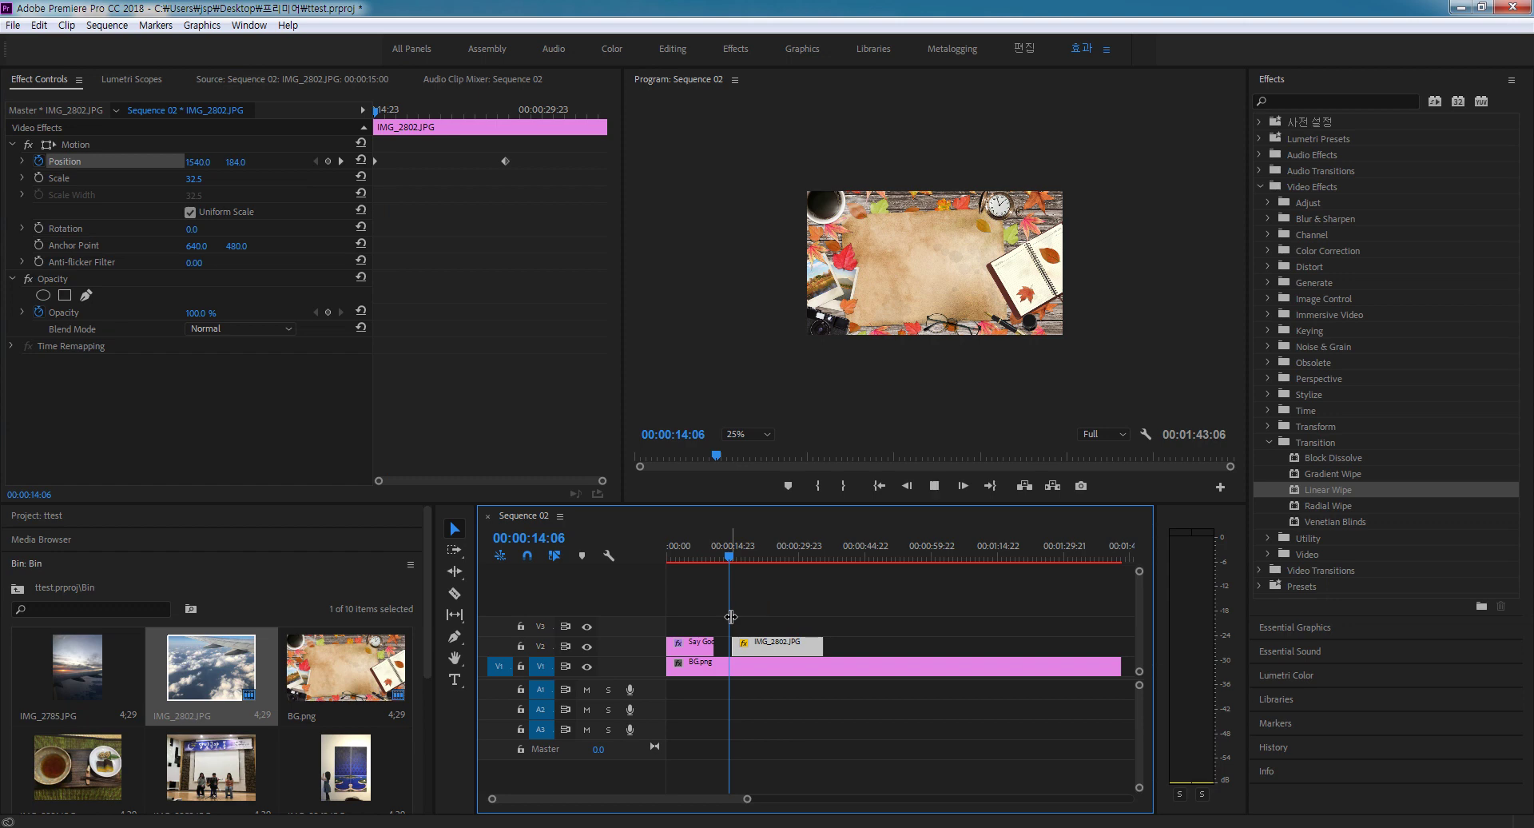
pyautogui.press('space')
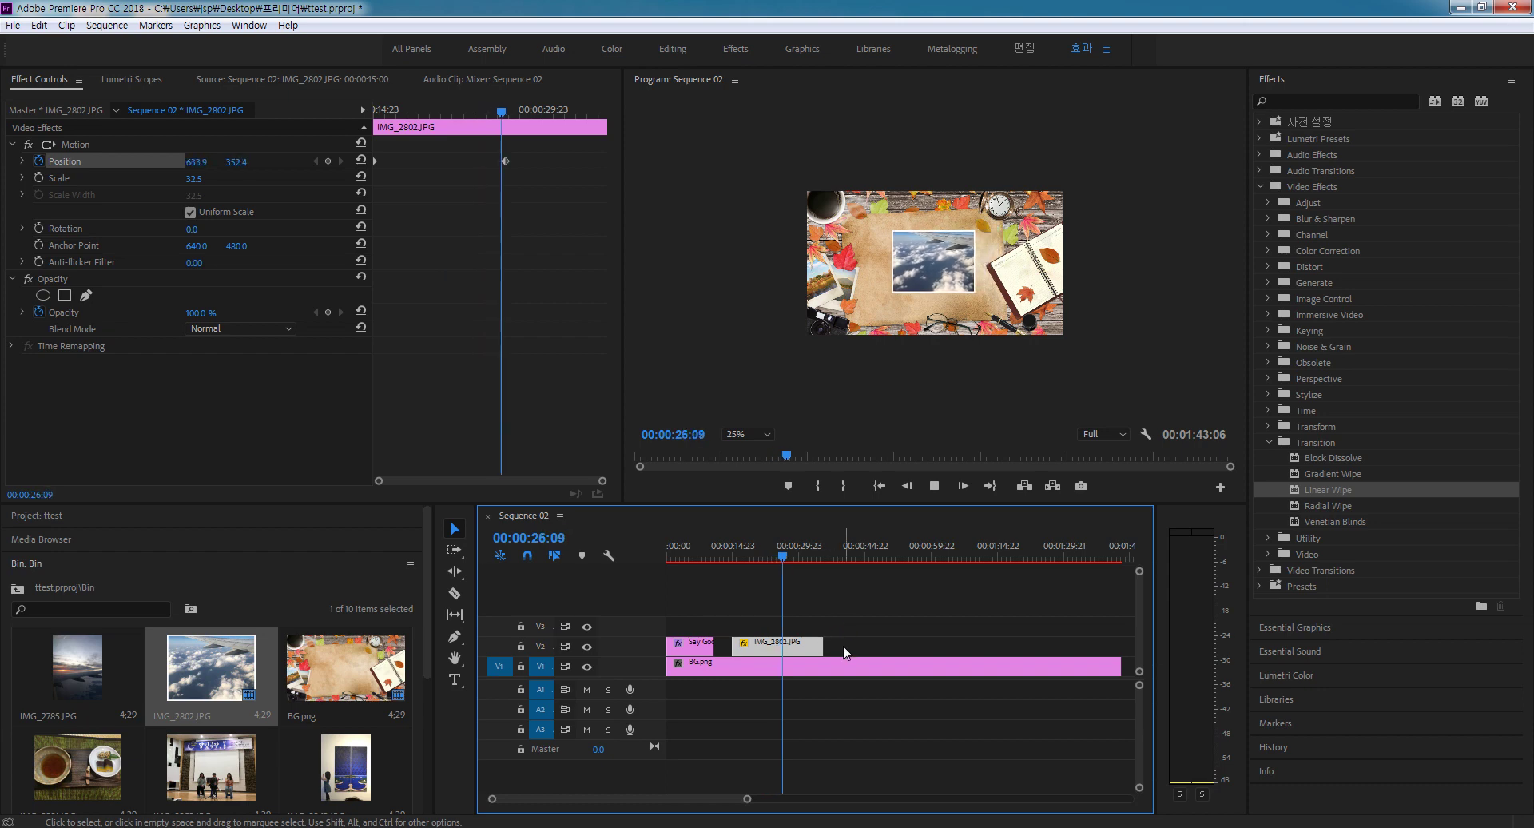
pyautogui.press('space')
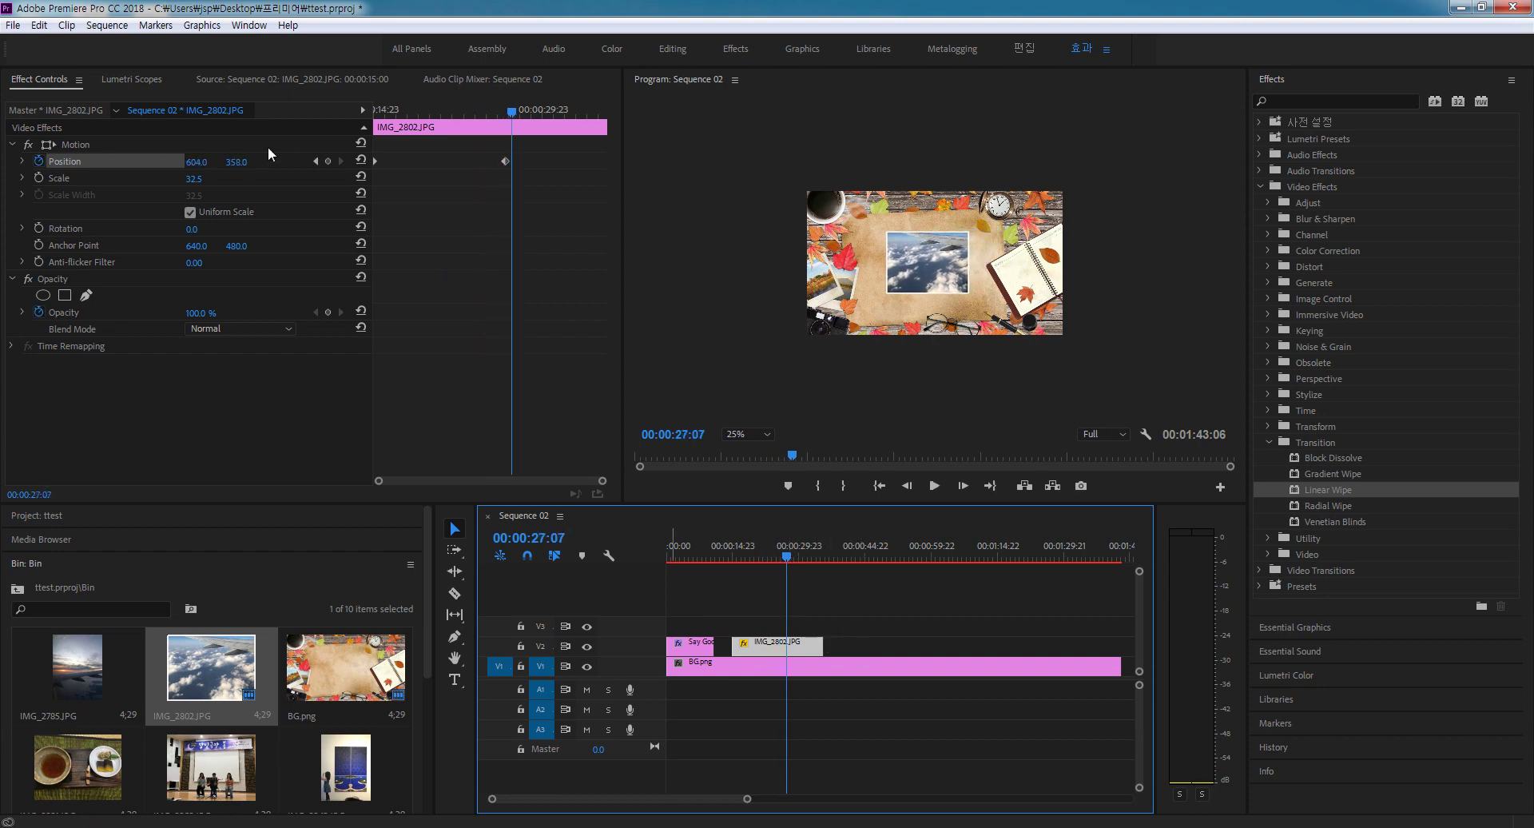
# Delay the first Position keyframe to about 00:00:20:00, trim the photo clip's end to about 00:00:27:00, and preview the faster movement.
pyautogui.moveTo(372, 160); pyautogui.dragTo(432, 170)
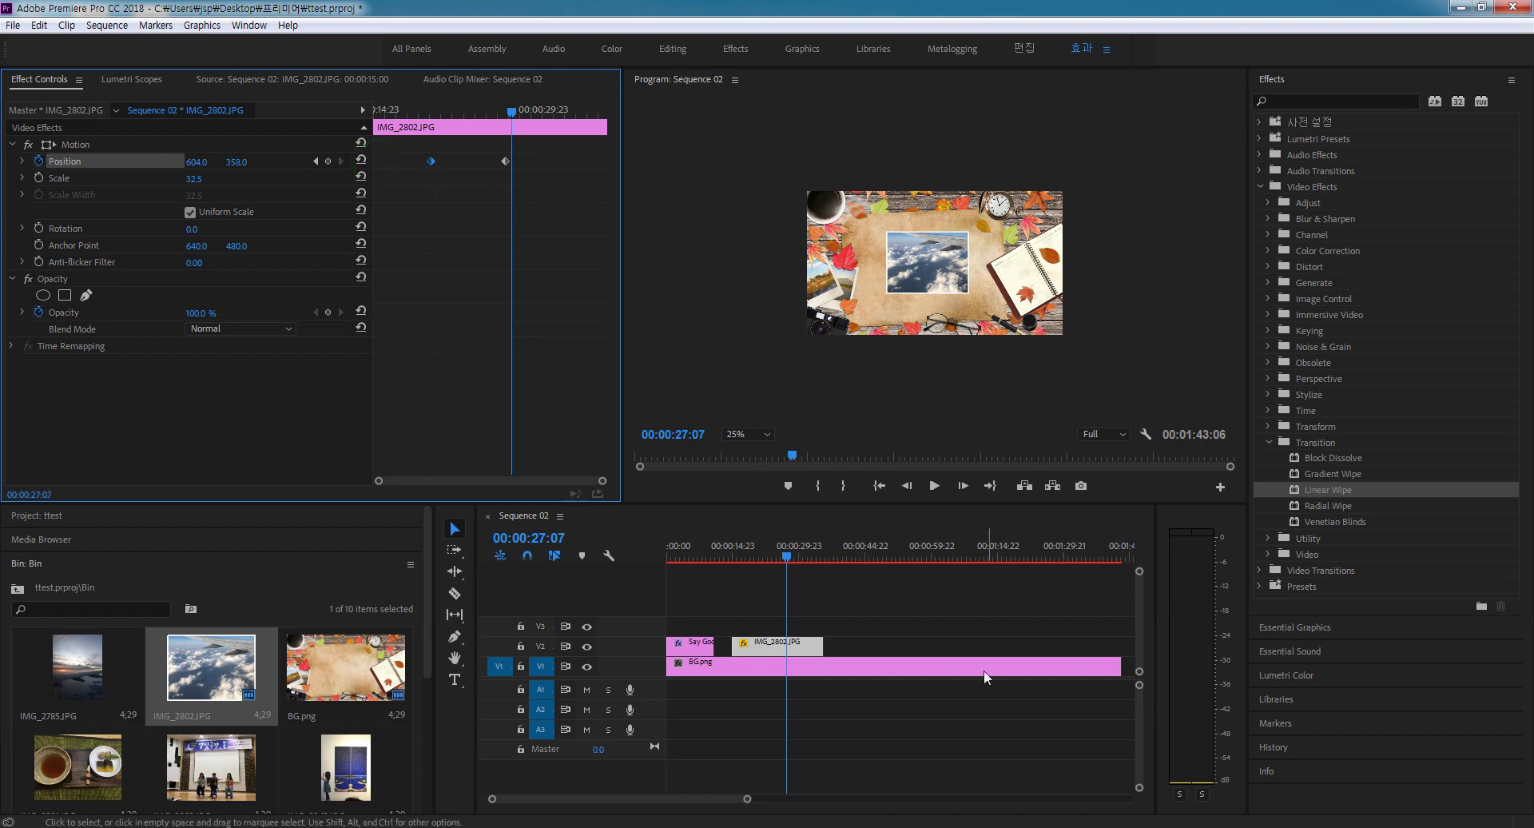
pyautogui.click(787, 628)
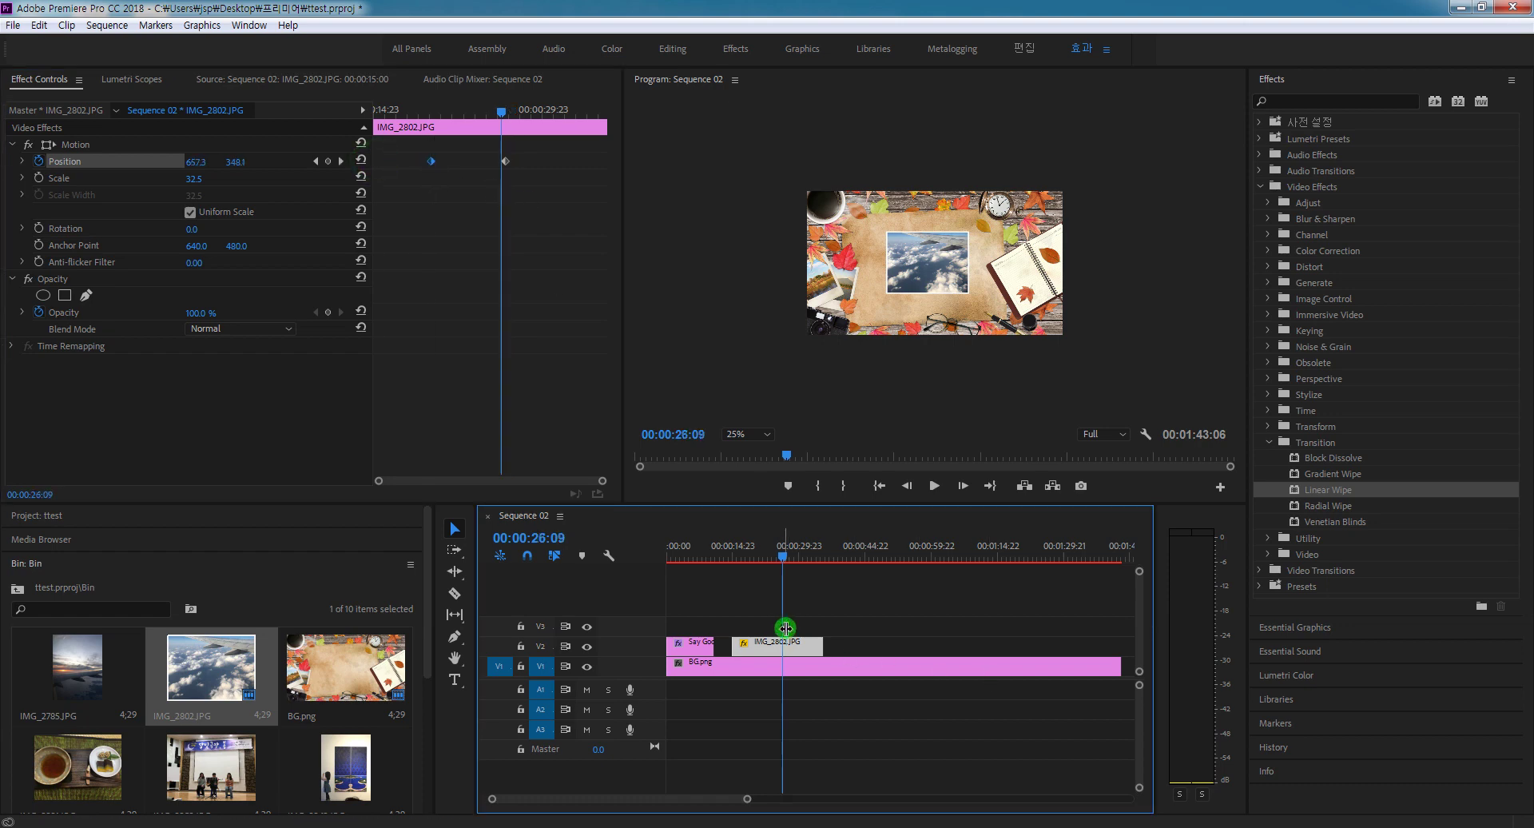
pyautogui.moveTo(822, 646); pyautogui.dragTo(788, 646)
pyautogui.press('space')
pyautogui.click(726, 604)
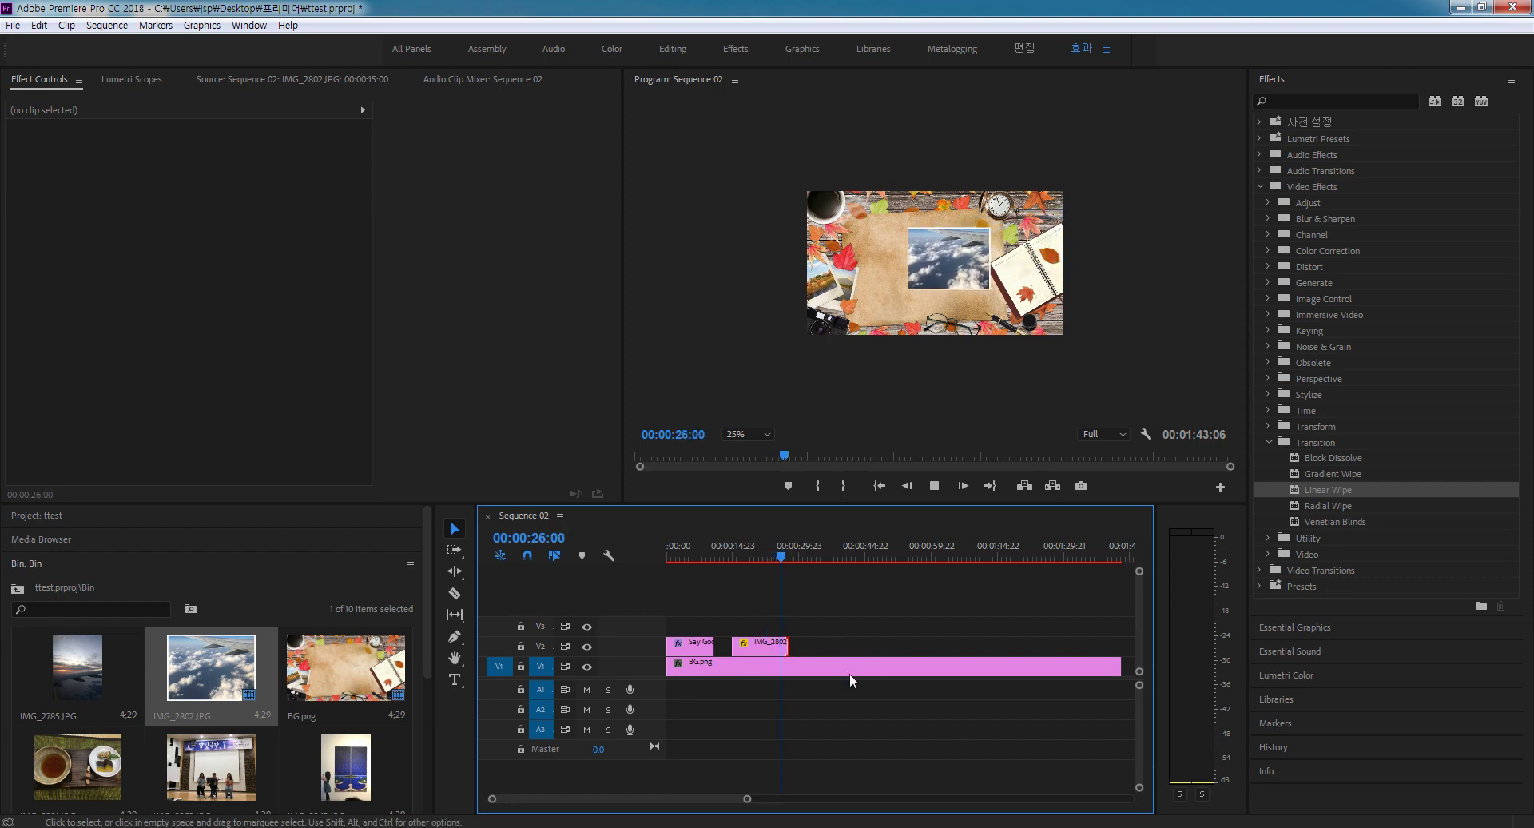
pyautogui.press('space')
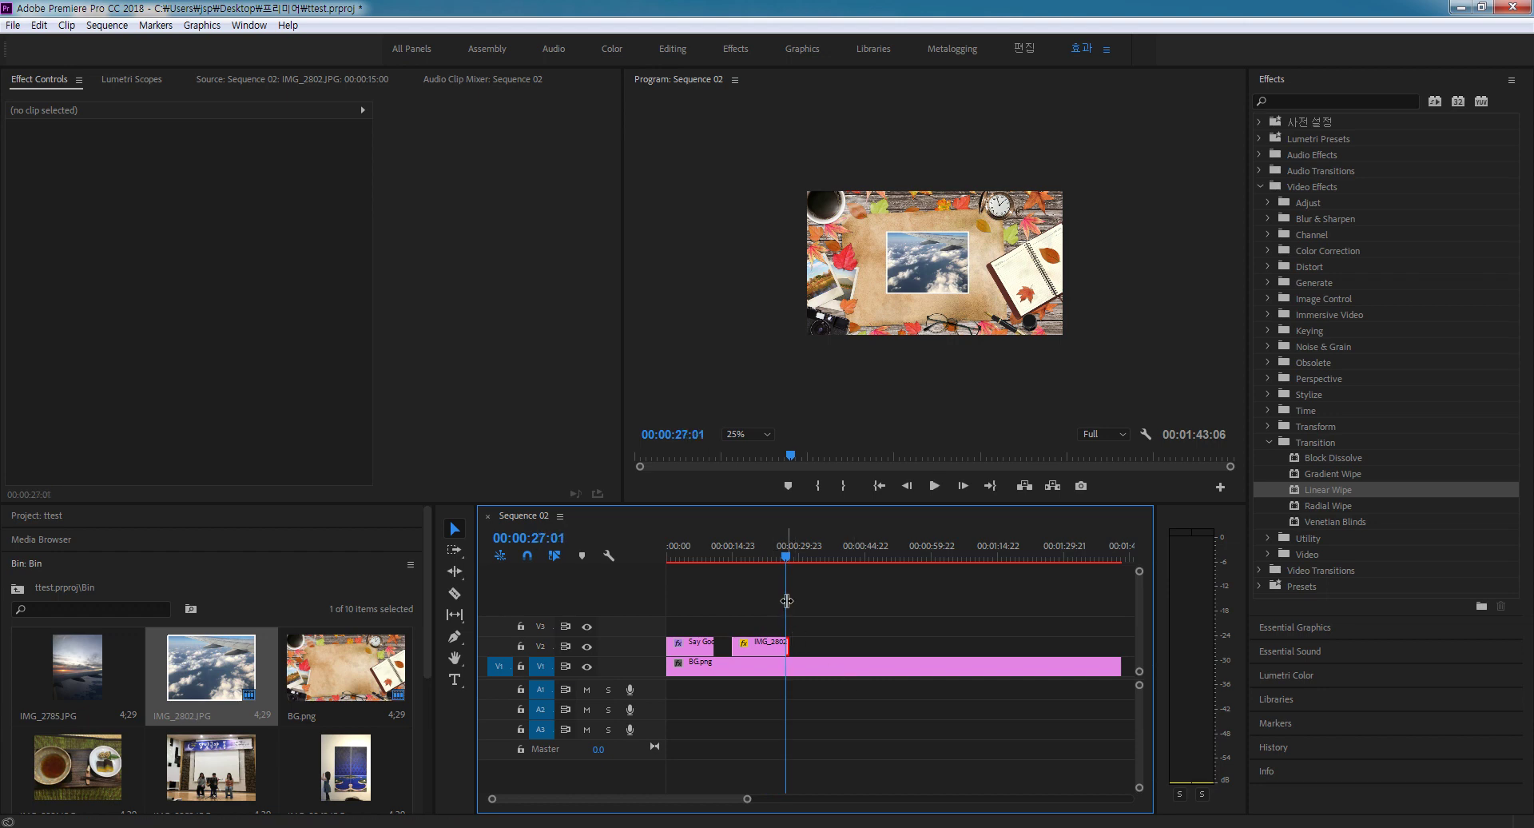
# Move the photo's two Position keyframes earlier, to about 00:00:17:00 and 00:00:20:00.
pyautogui.moveTo(784, 598); pyautogui.dragTo(733, 599)
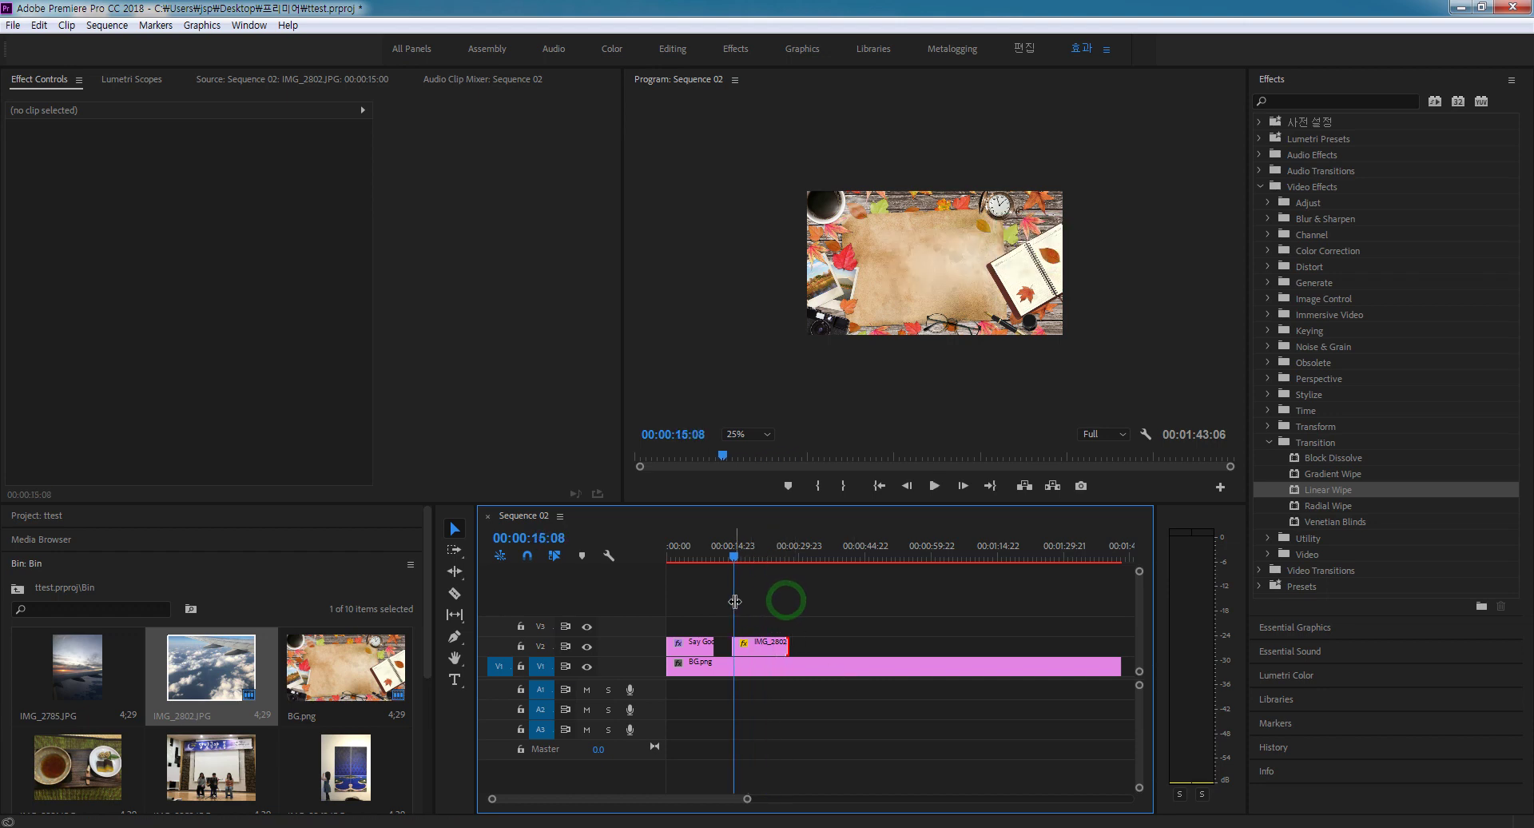
pyautogui.click(770, 650)
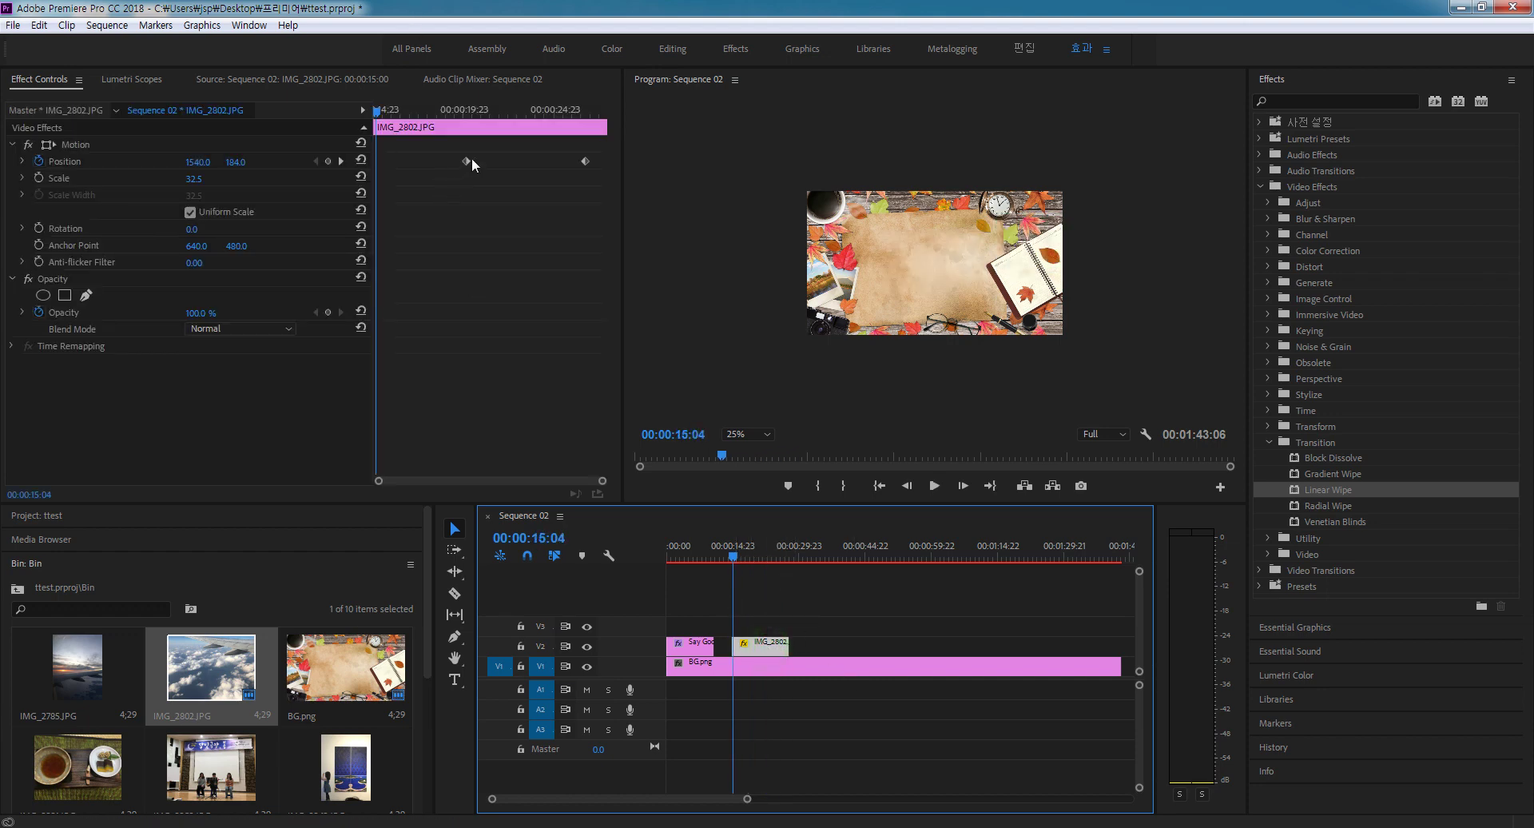
pyautogui.moveTo(584, 161); pyautogui.dragTo(411, 164)
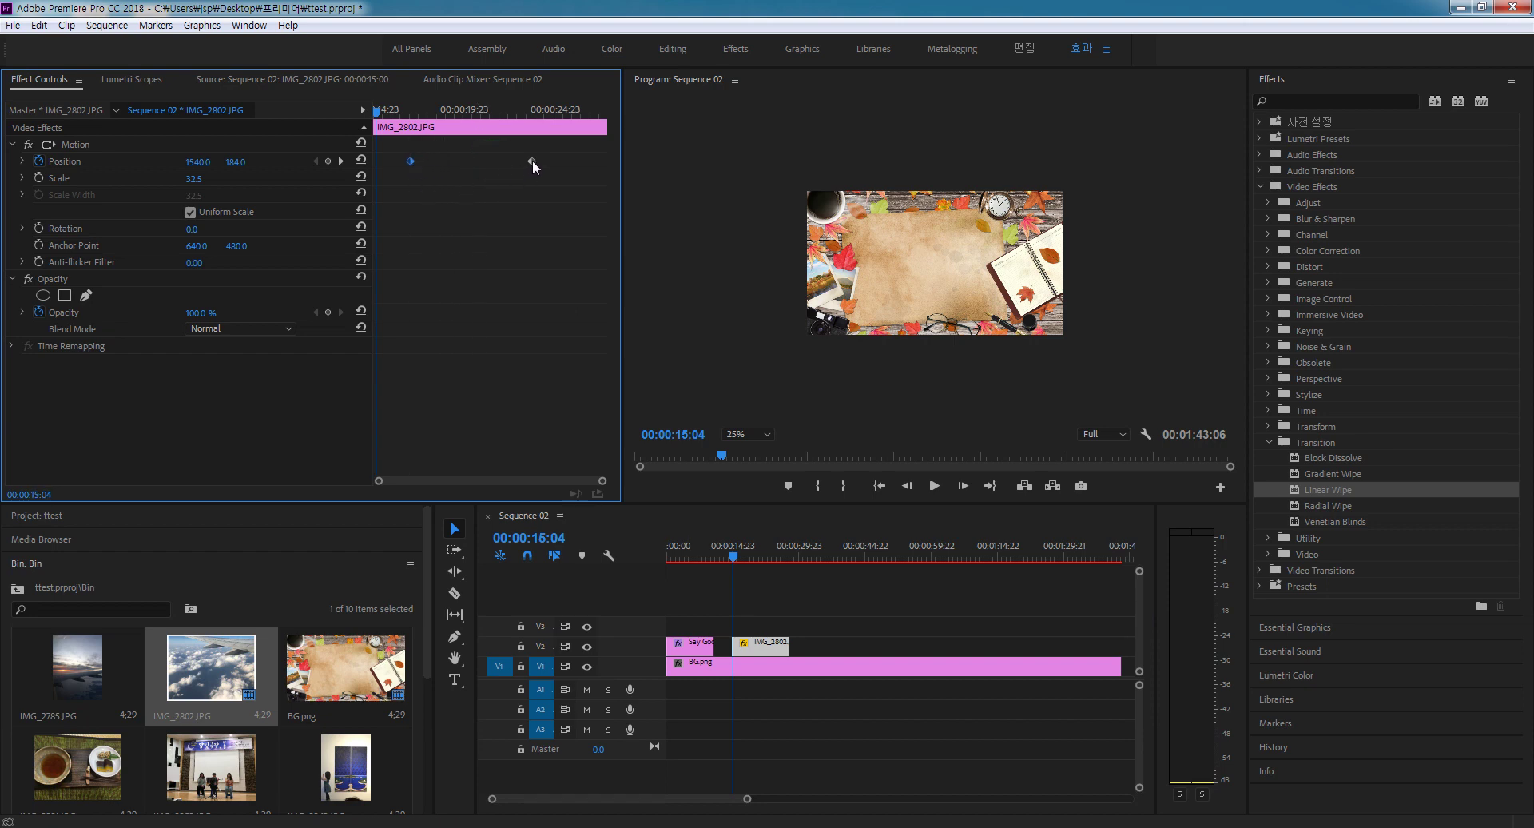
pyautogui.moveTo(532, 160); pyautogui.dragTo(466, 161)
# Trim the photo clip's end to about 00:00:22:00, shift the second Position keyframe slightly earlier, and play back the result.
pyautogui.click(792, 648)
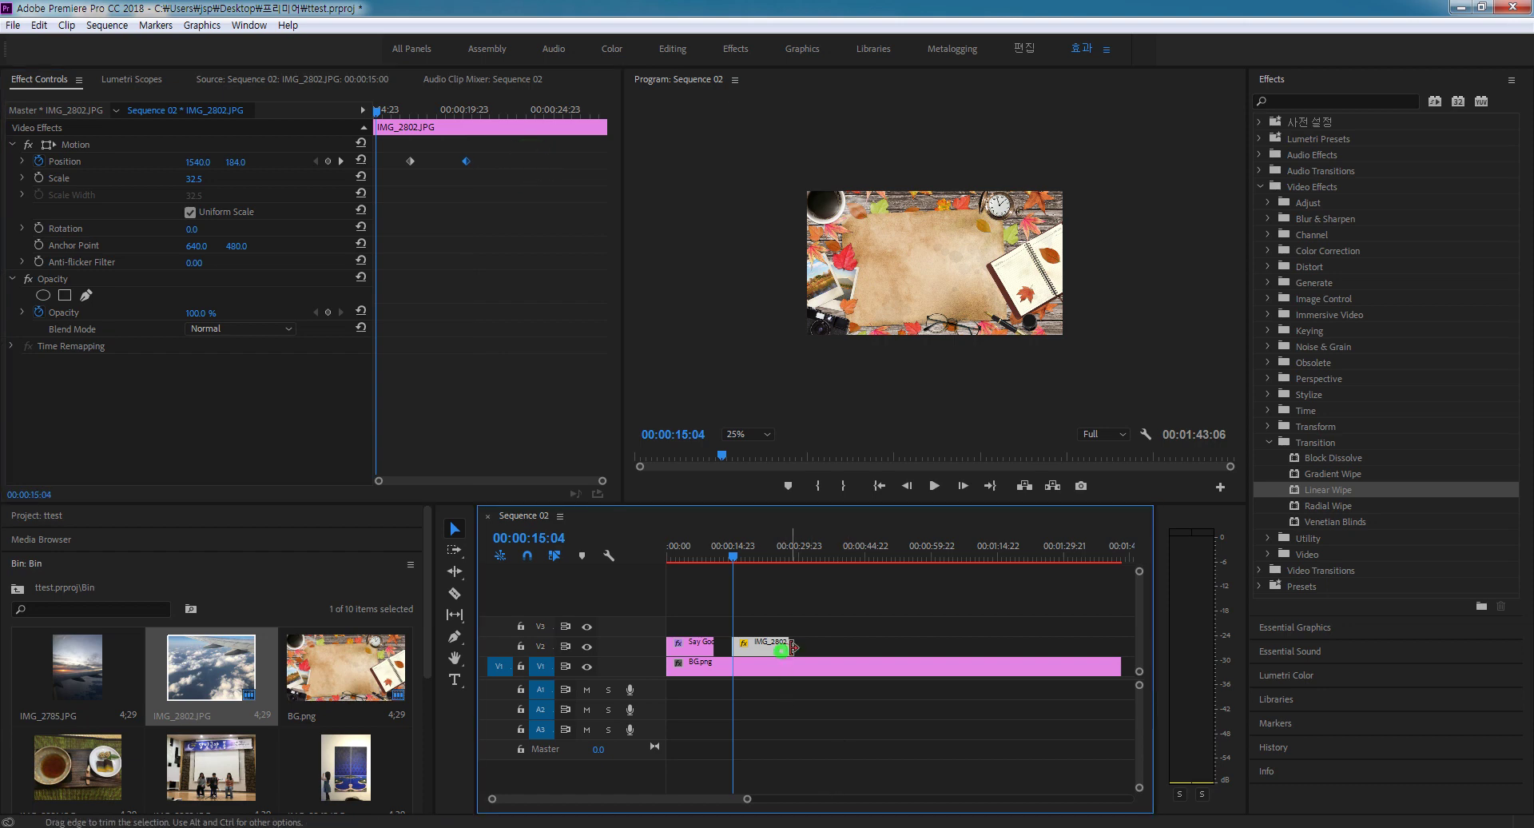
pyautogui.moveTo(787, 647); pyautogui.dragTo(764, 645)
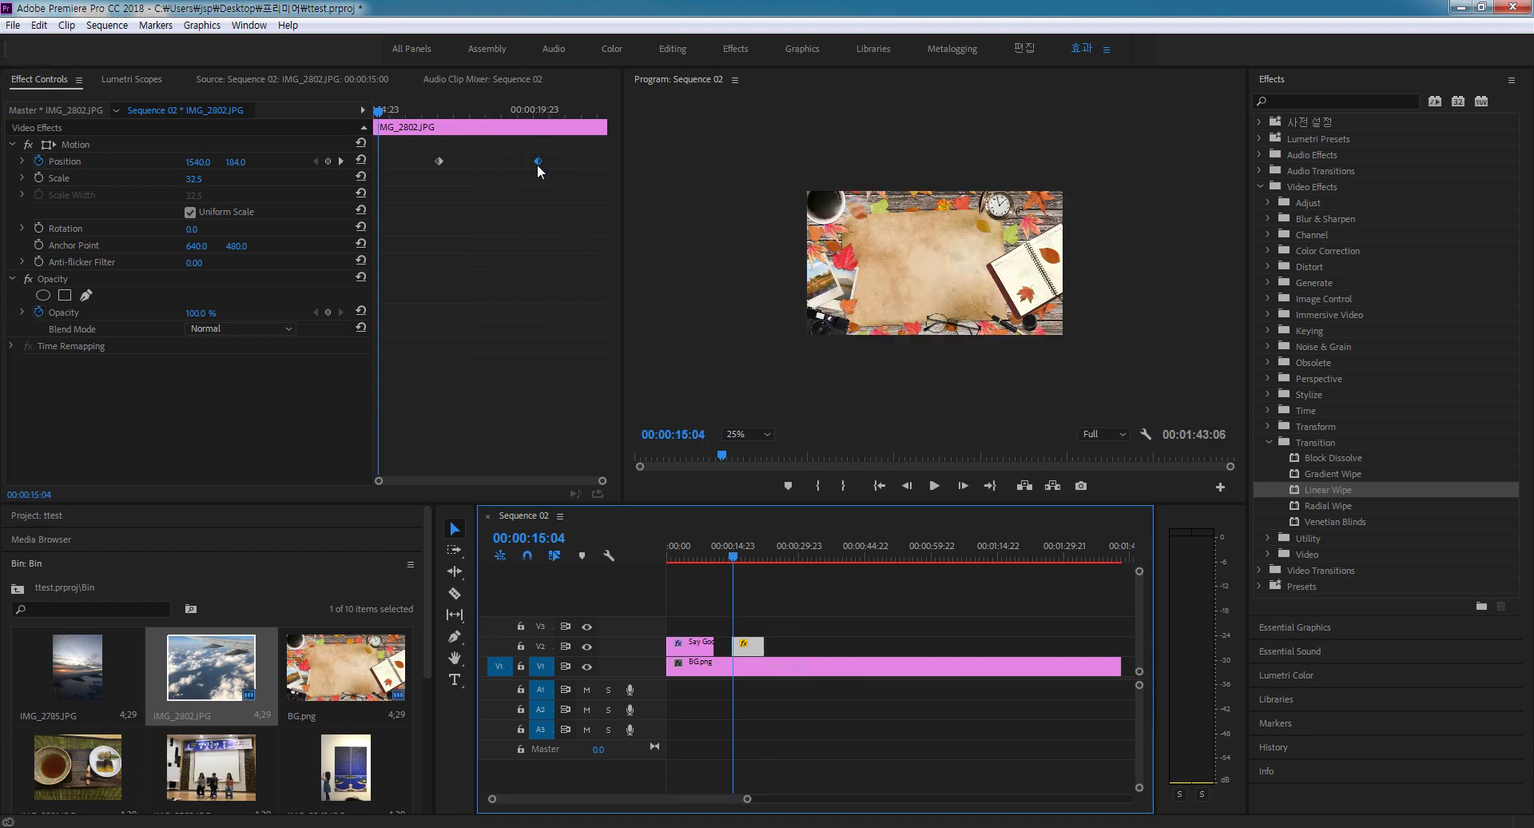
pyautogui.moveTo(537, 162); pyautogui.dragTo(530, 162)
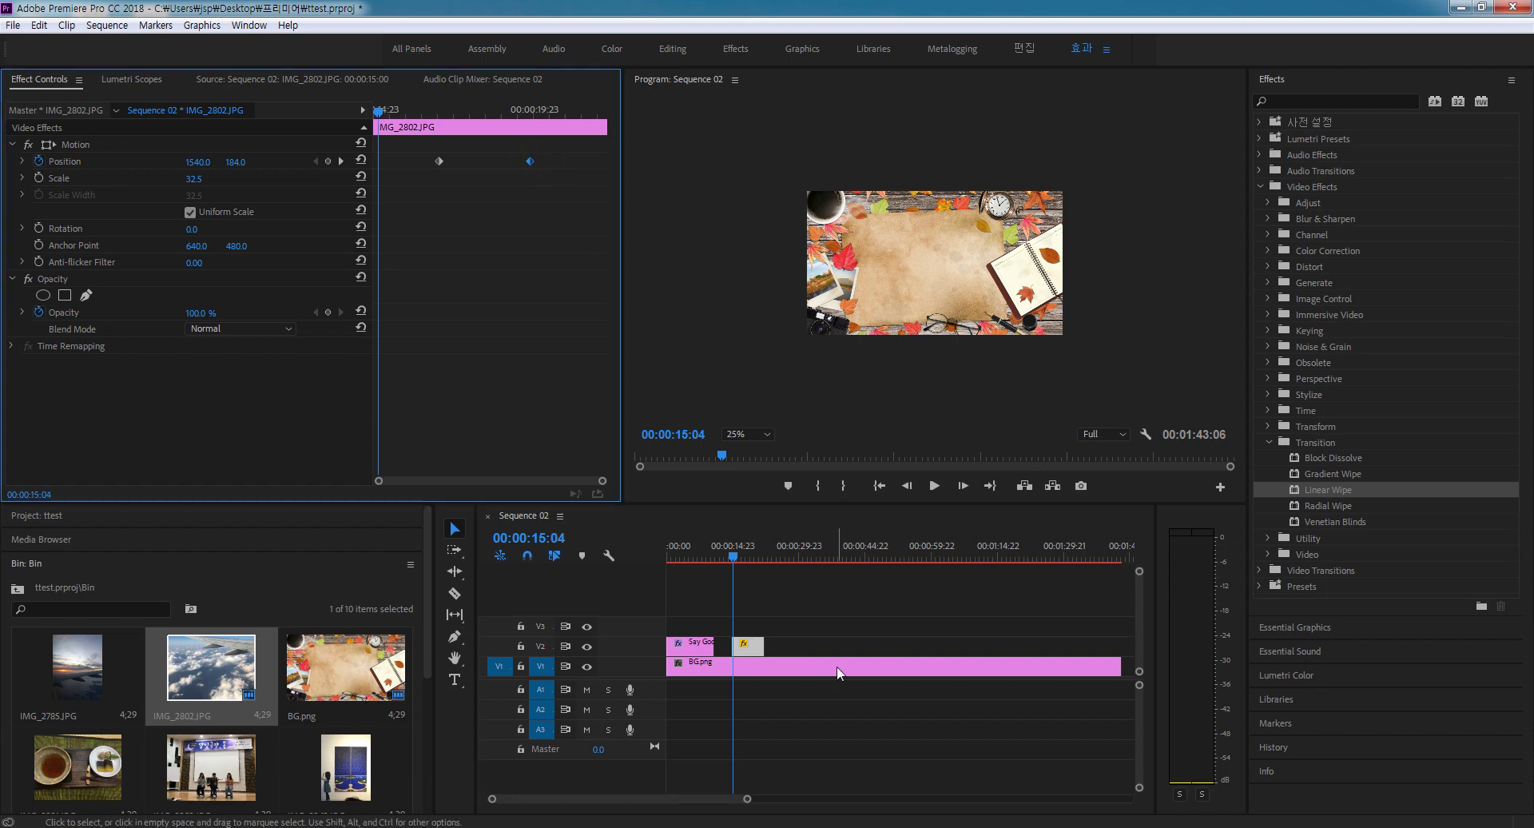
pyautogui.press('space')
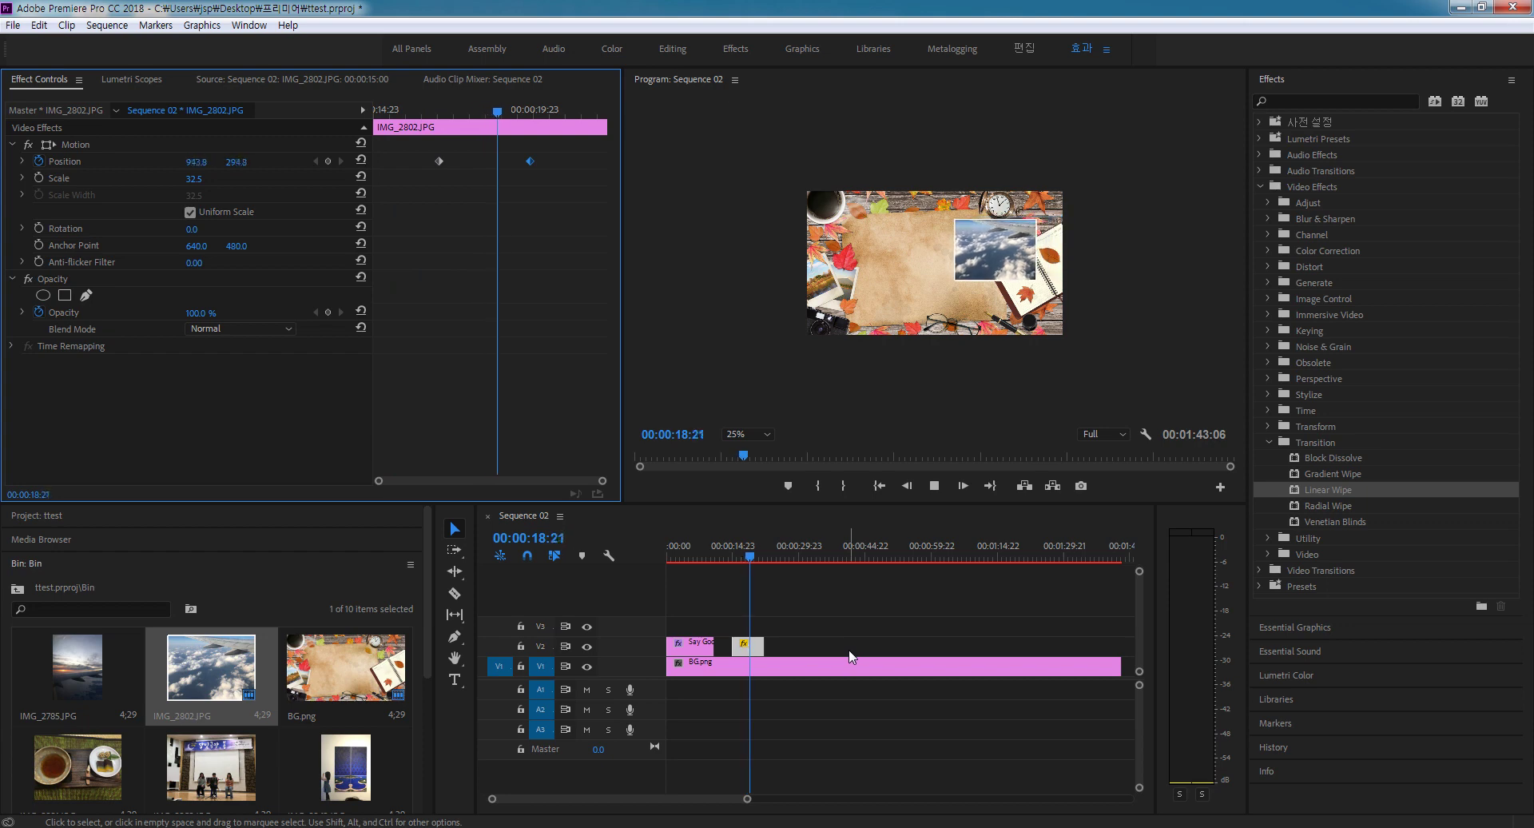
pyautogui.press('space')
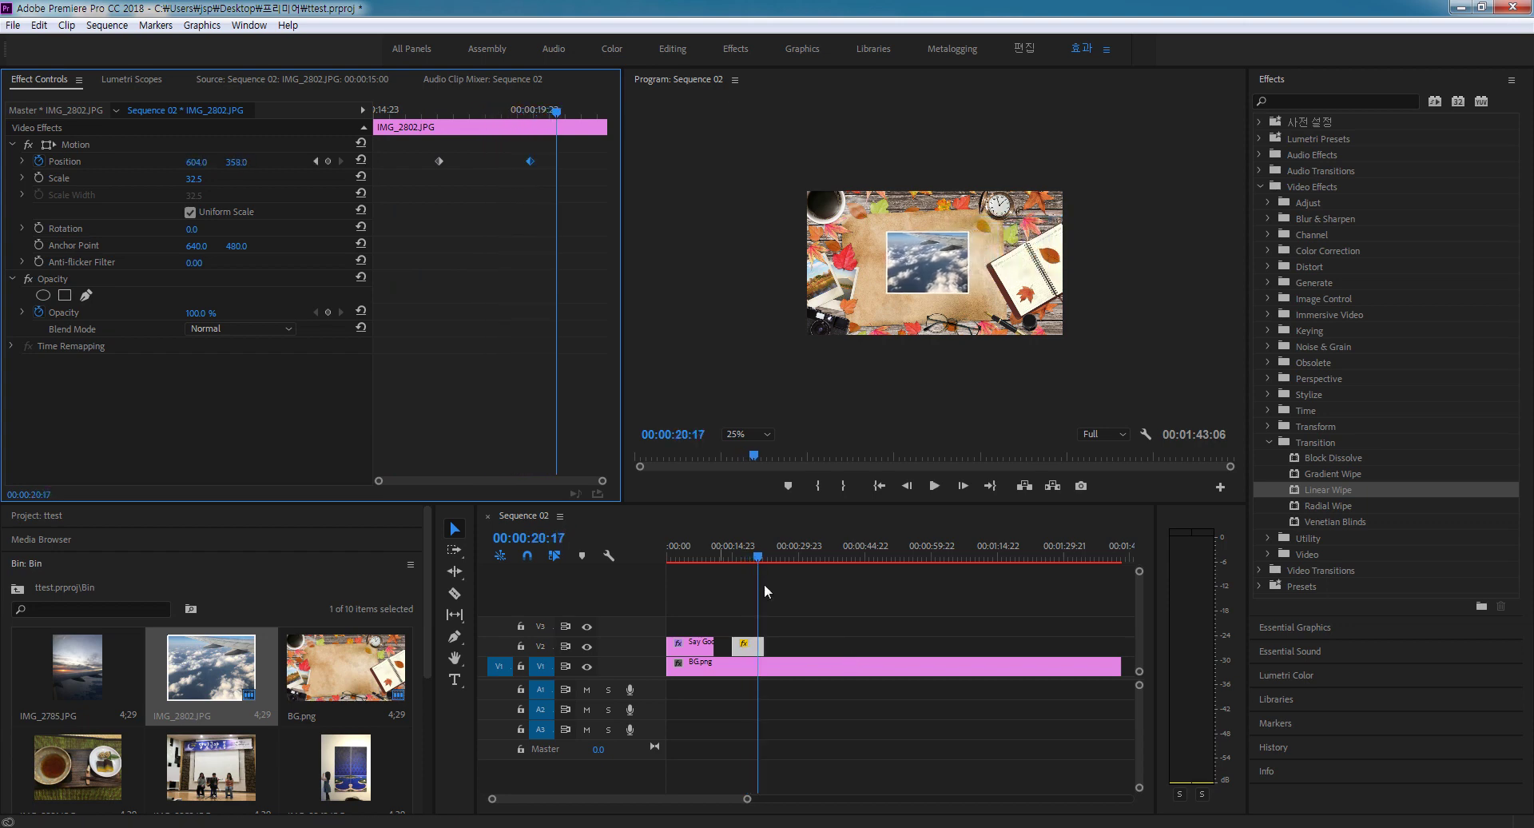
# Bring the second Position keyframe a little closer to the first and replay the photo's entrance from before the movement.
pyautogui.moveTo(531, 160); pyautogui.dragTo(521, 160)
pyautogui.click(753, 637)
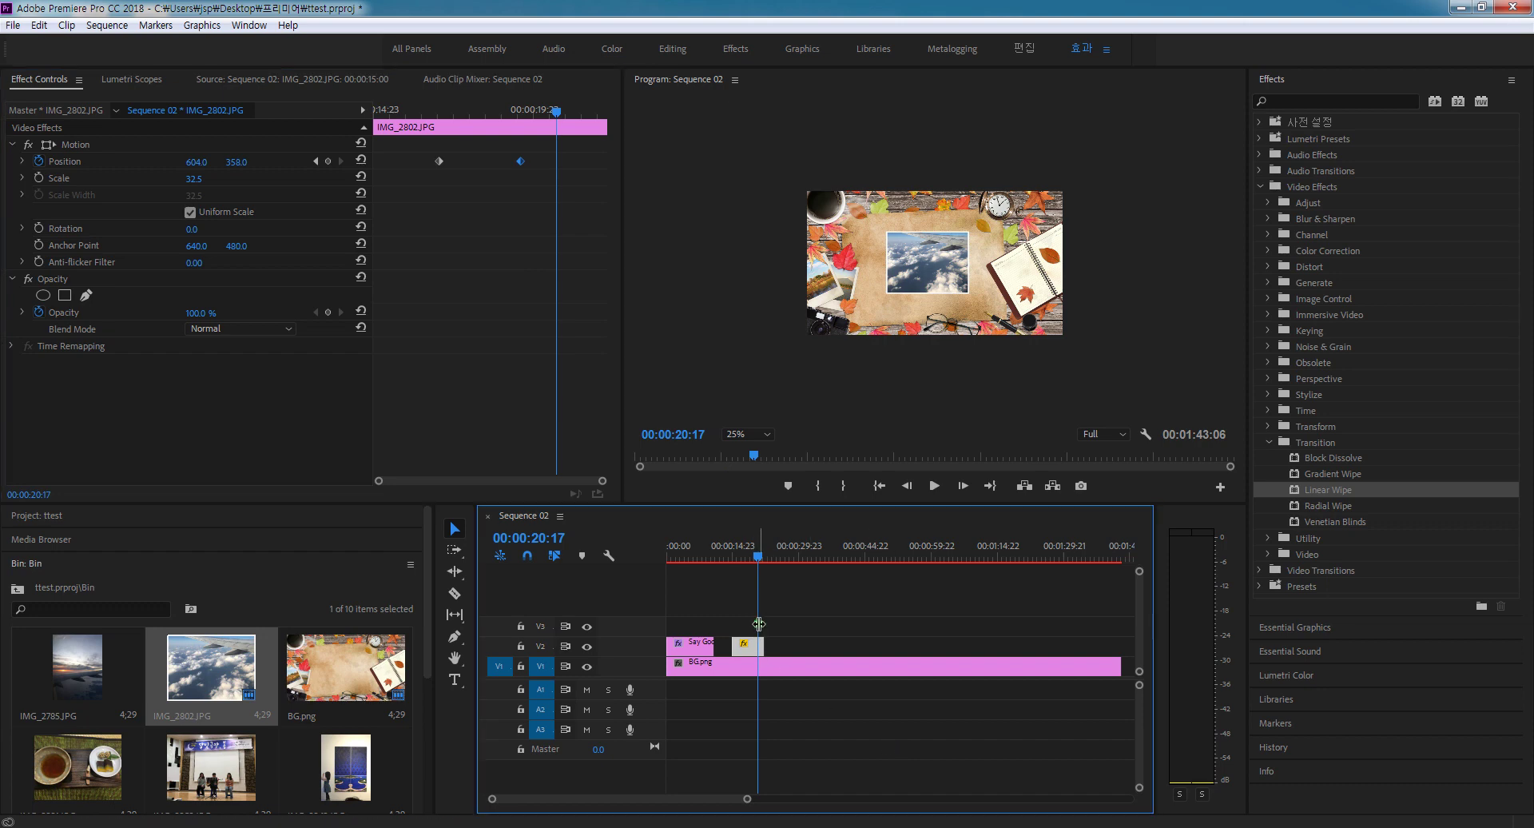
pyautogui.press('Up')
pyautogui.press('space')
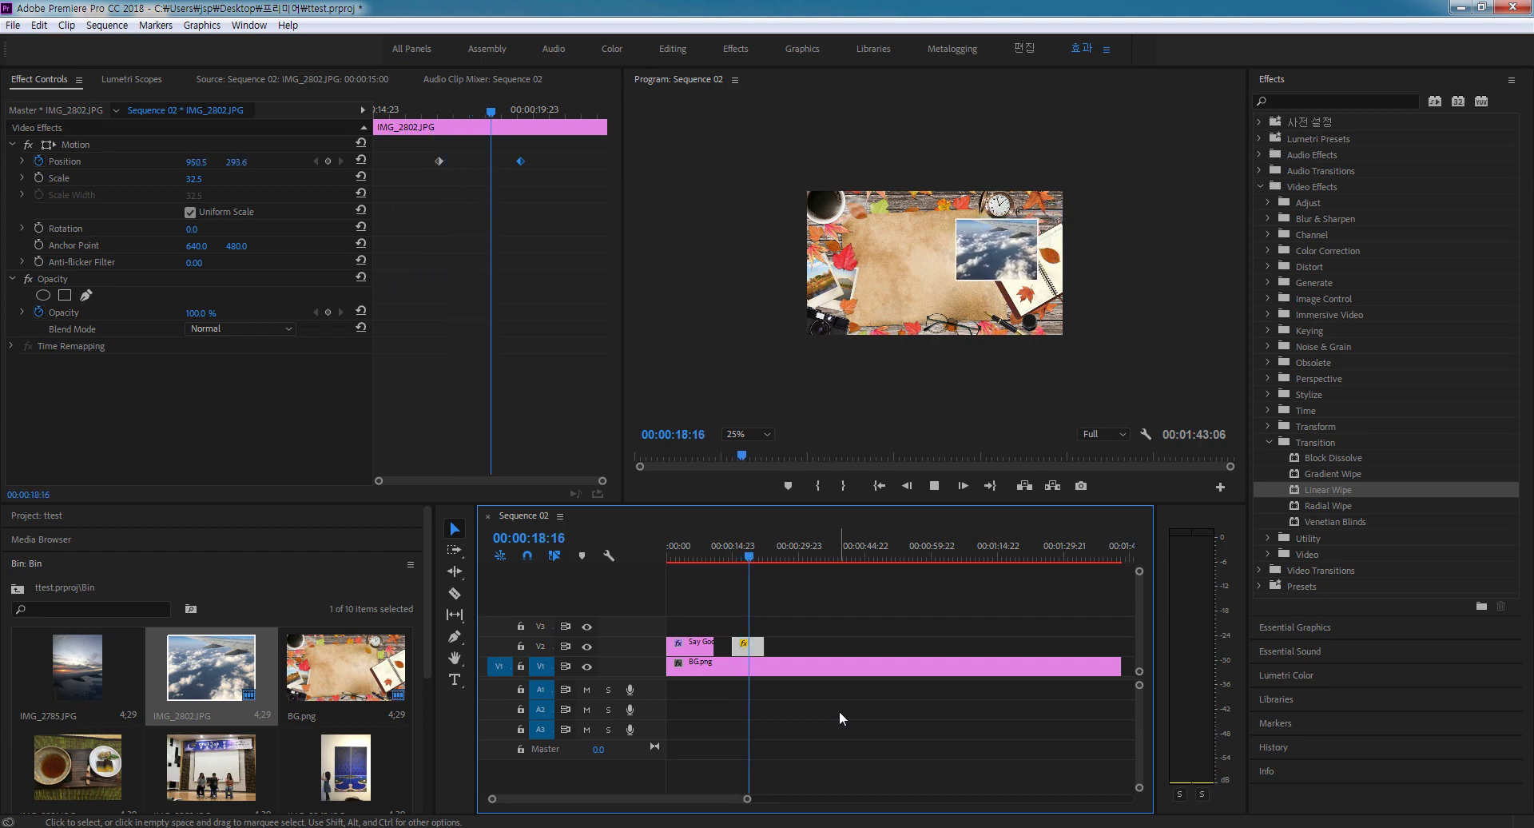
pyautogui.press('space')
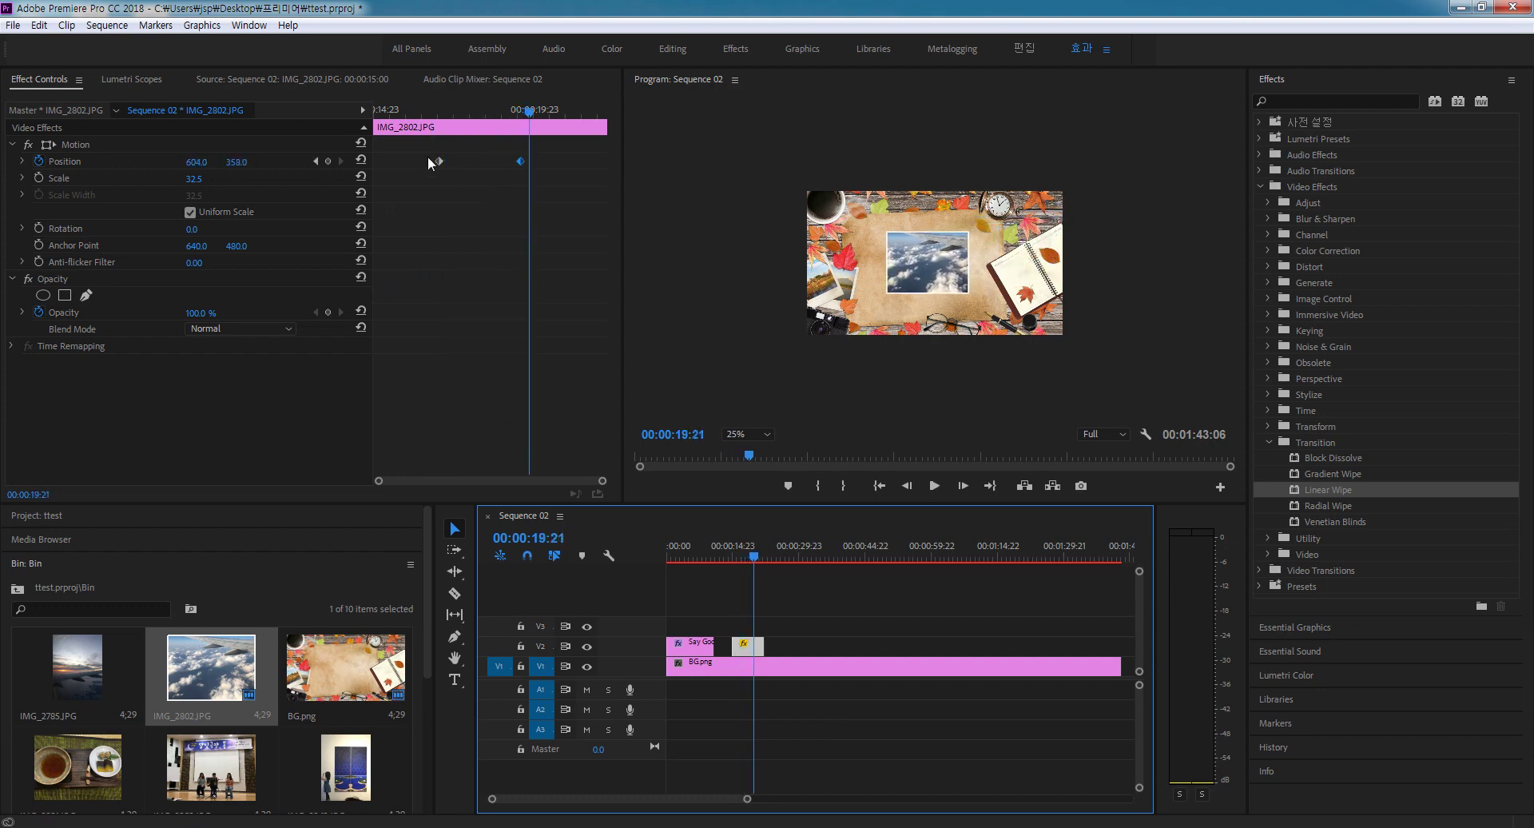
# Narrow the gap between the Position keyframes, with the first slightly later and the second at 00:00:19:10, and preview from 00:00:14:06.
pyautogui.moveTo(438, 161); pyautogui.dragTo(515, 161)
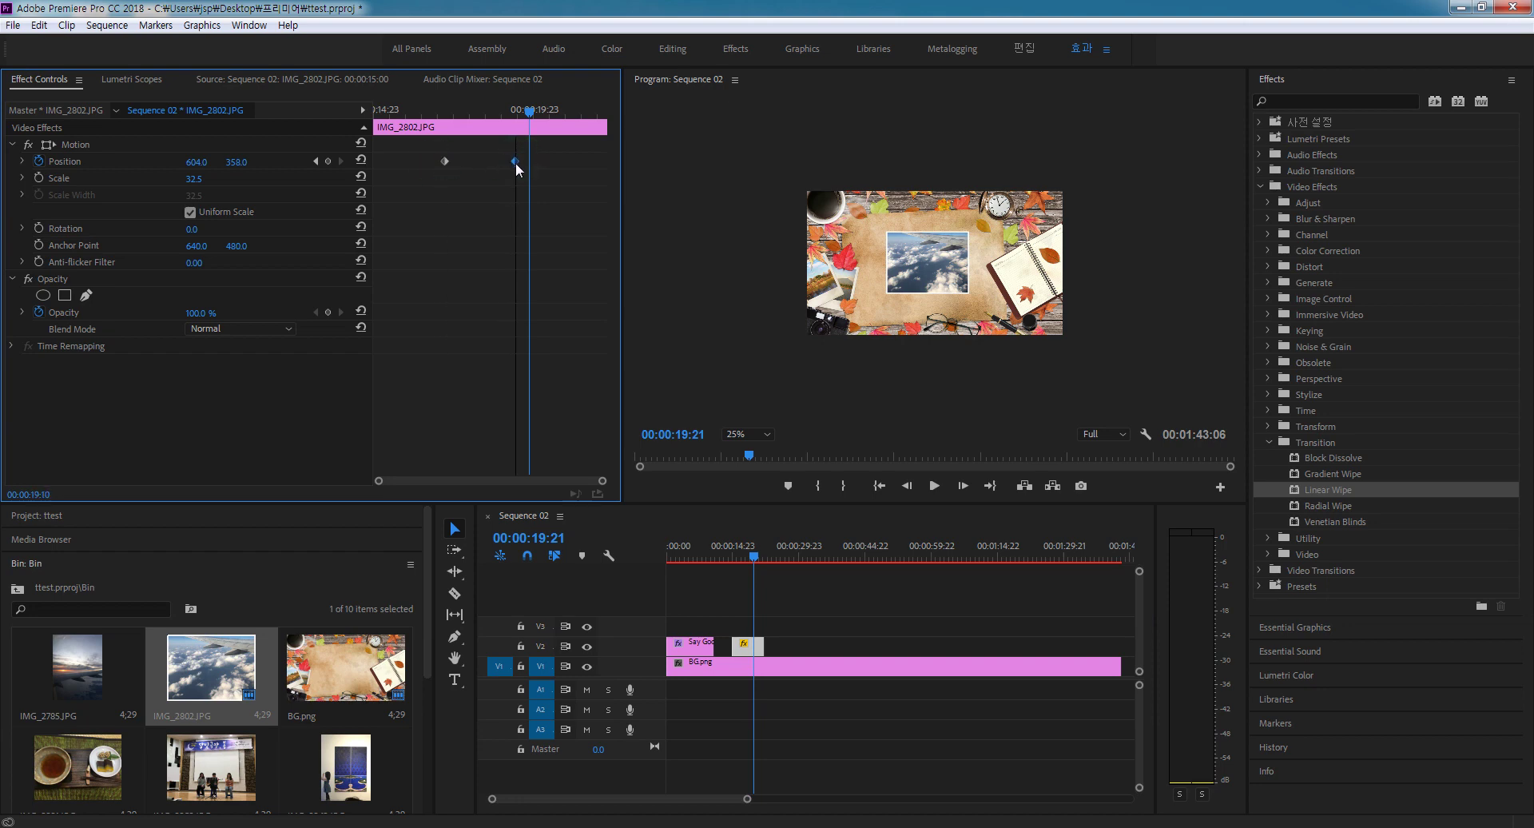
pyautogui.moveTo(756, 601); pyautogui.dragTo(733, 601)
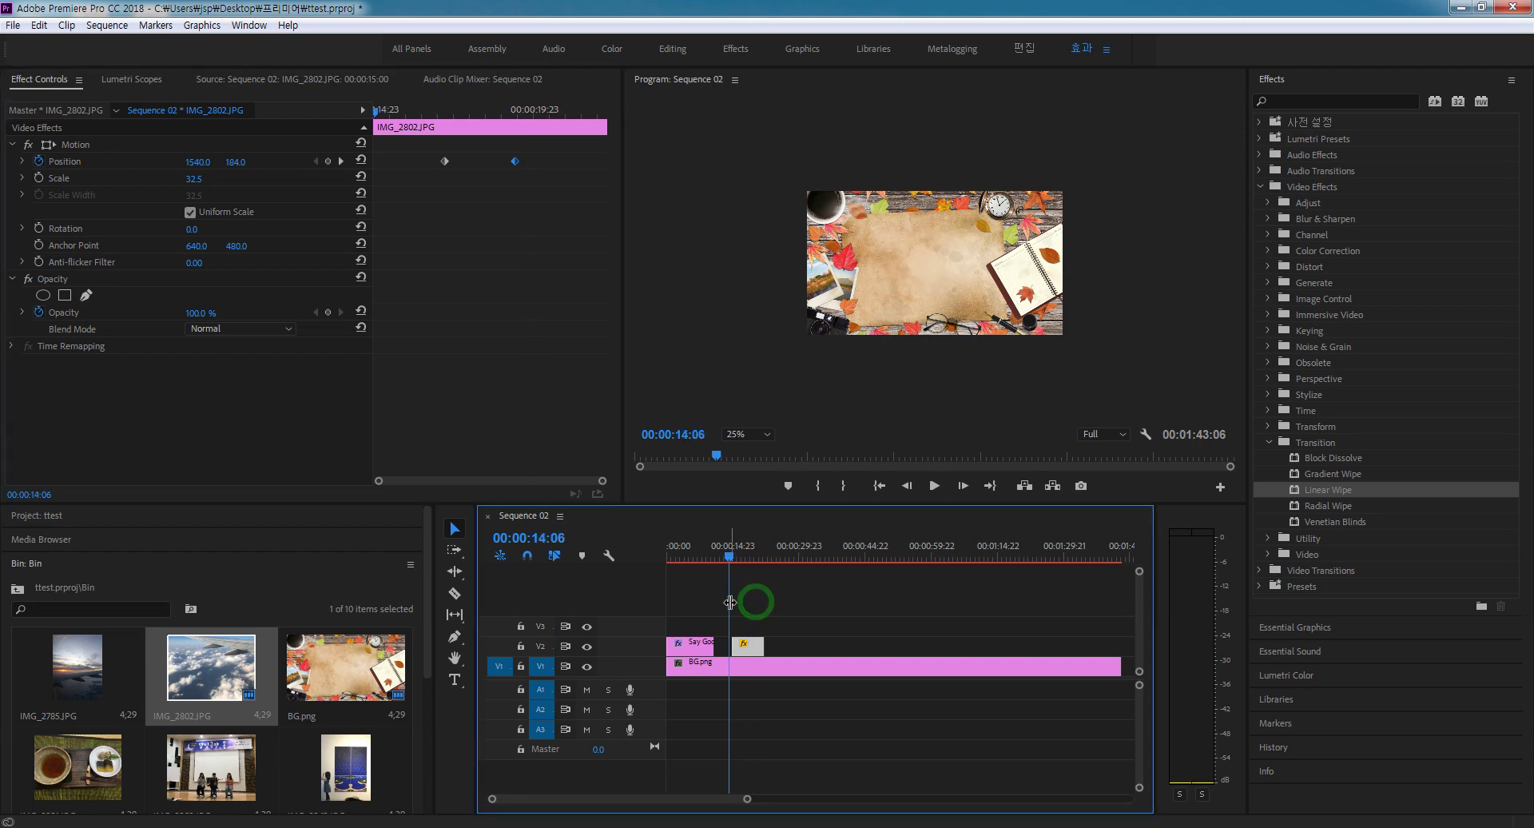
pyautogui.press('space')
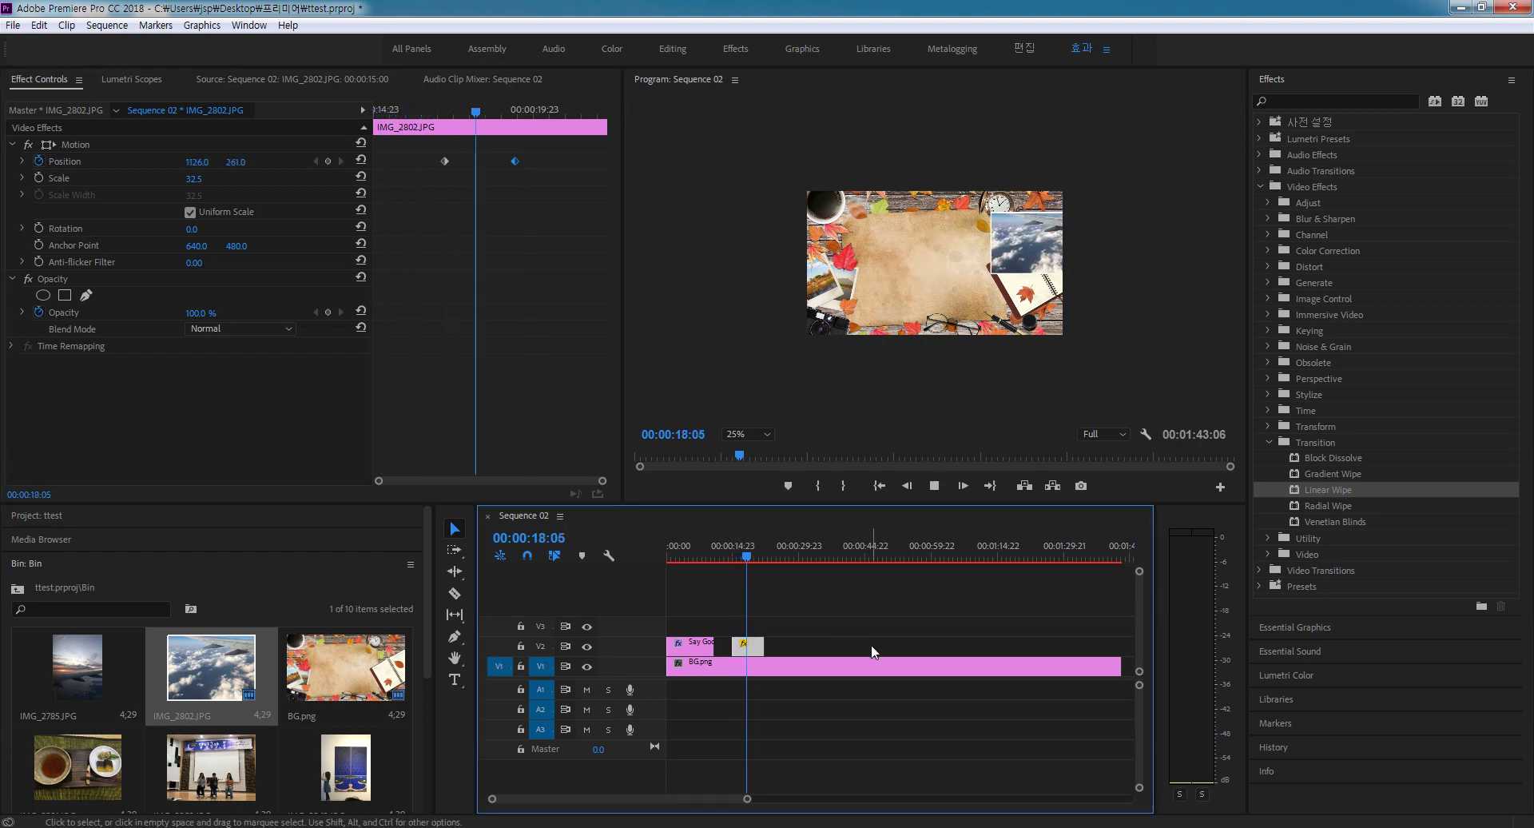
pyautogui.press('space')
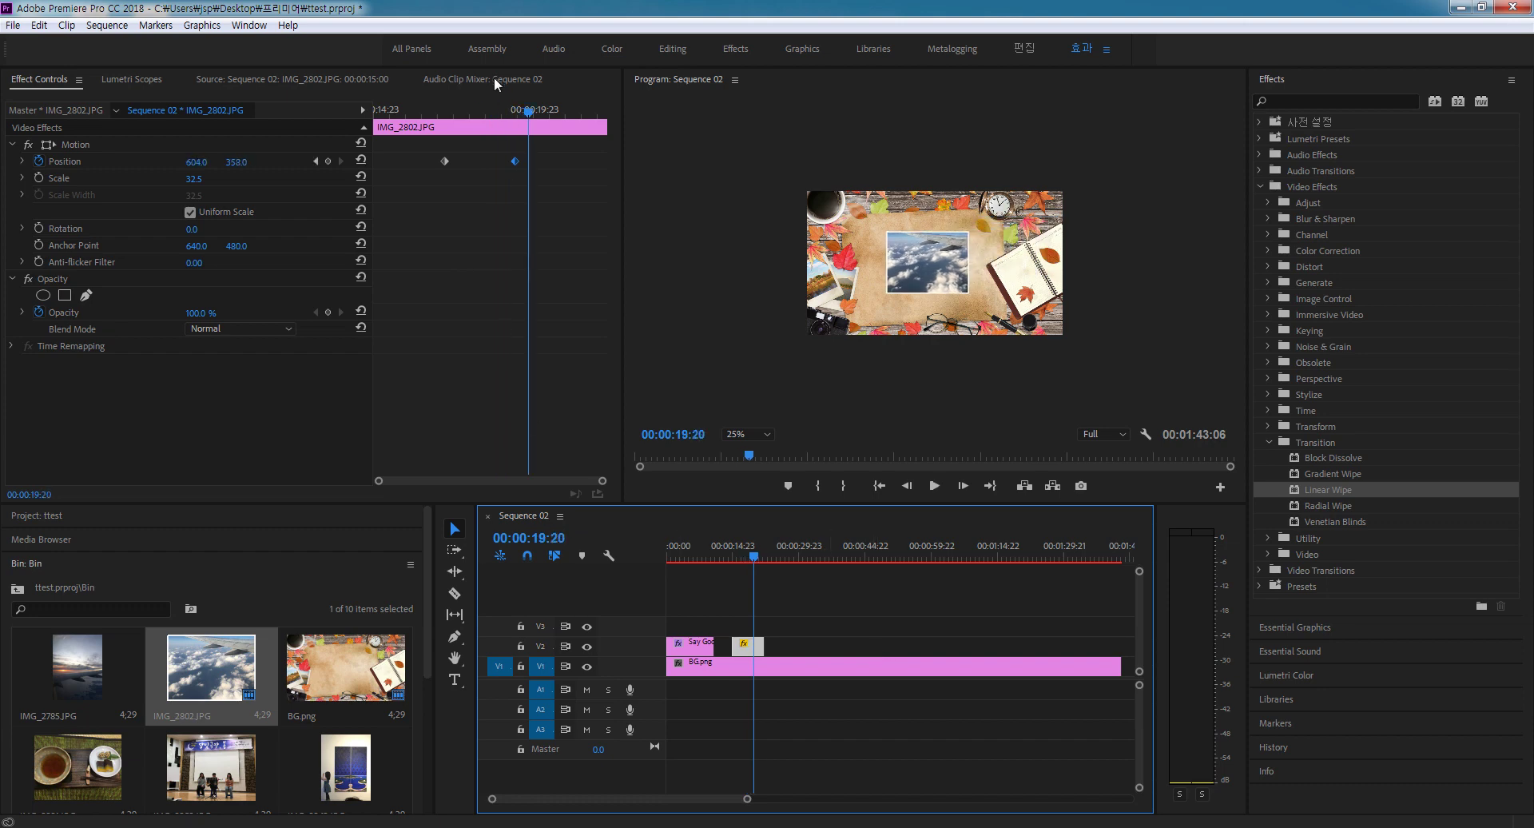
# Move both Position keyframes earlier and closer together, to about 00:00:16:06 and 00:00:17:17.
pyautogui.moveTo(445, 160); pyautogui.dragTo(414, 161)
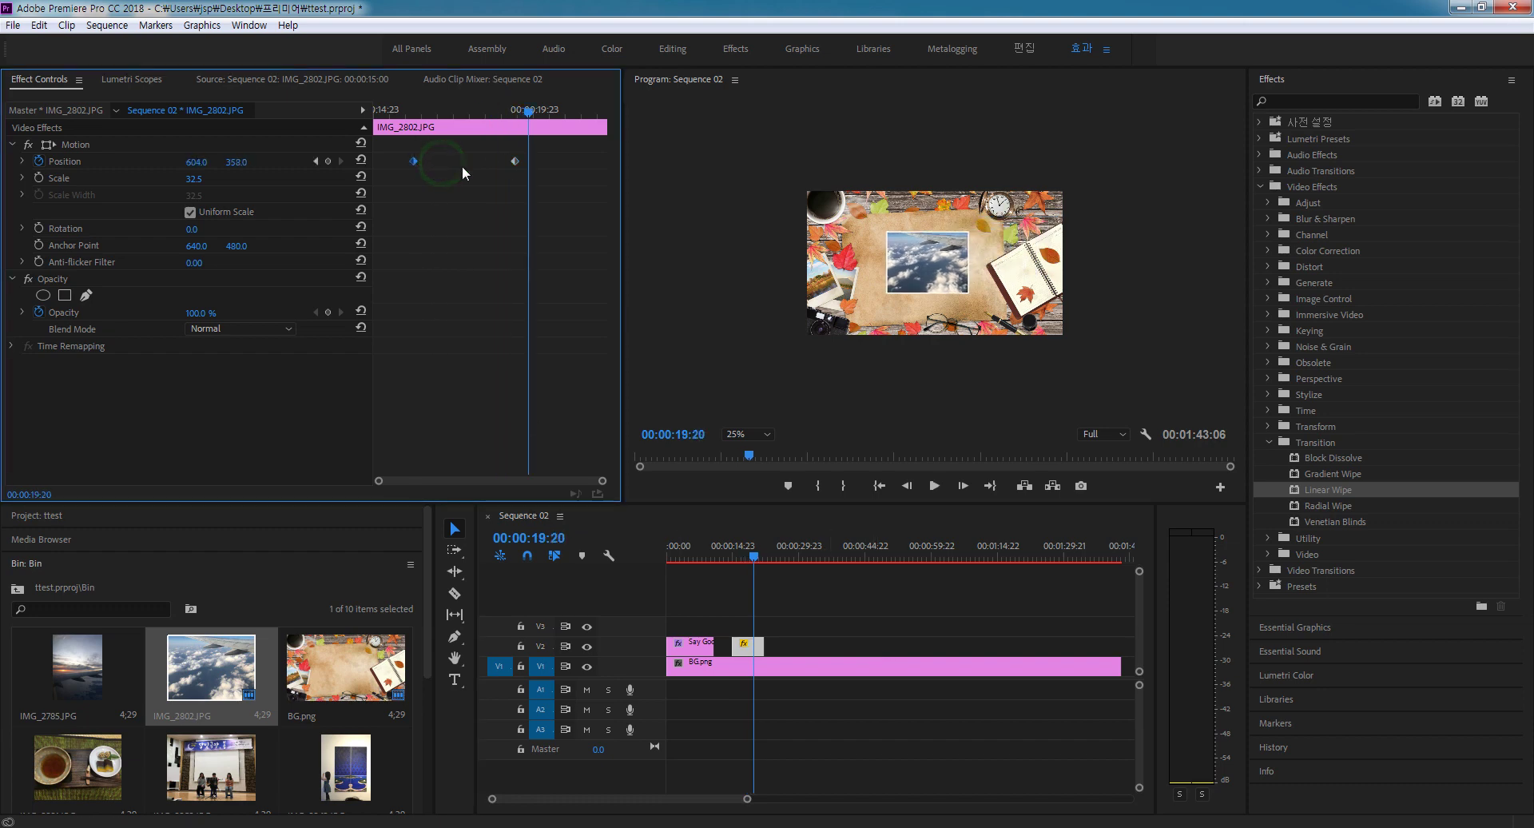
pyautogui.moveTo(514, 158); pyautogui.dragTo(460, 161)
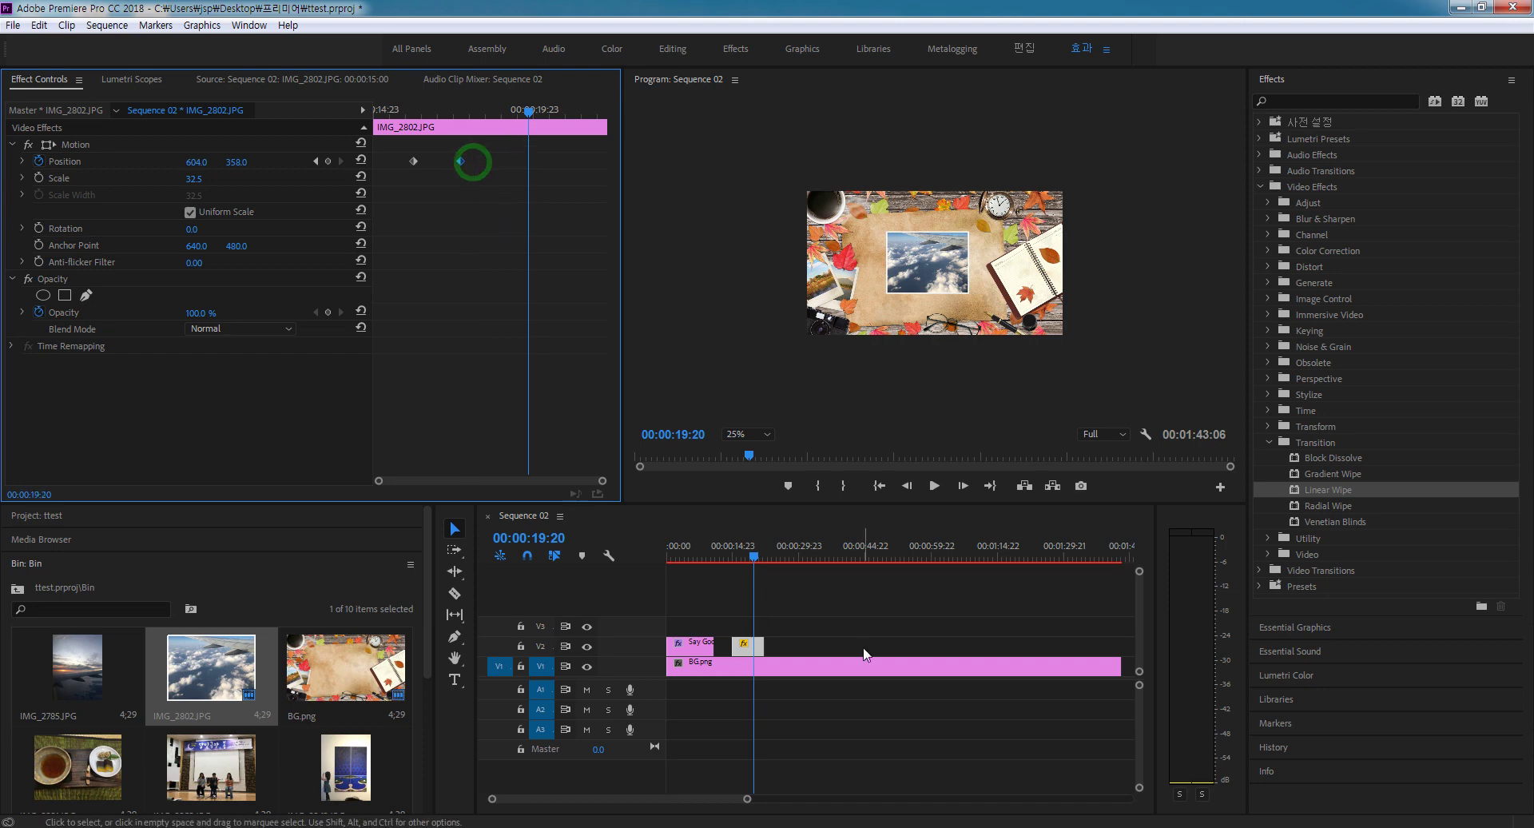
# Play back the photo's entrance over the background to check the speed between the two Position keyframes.
pyautogui.click(753, 609)
pyautogui.press('space')
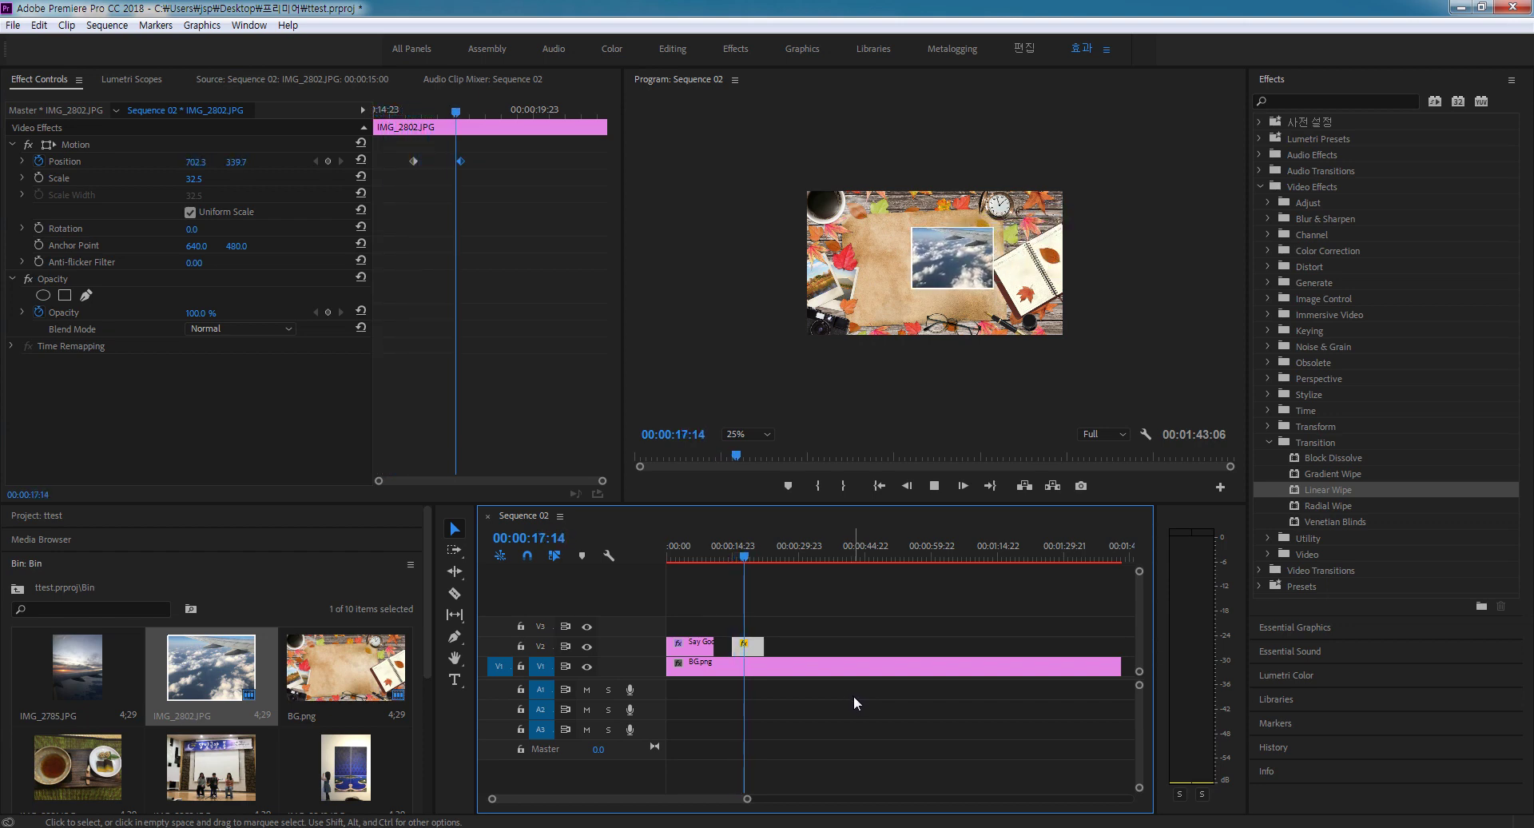
pyautogui.press('space')
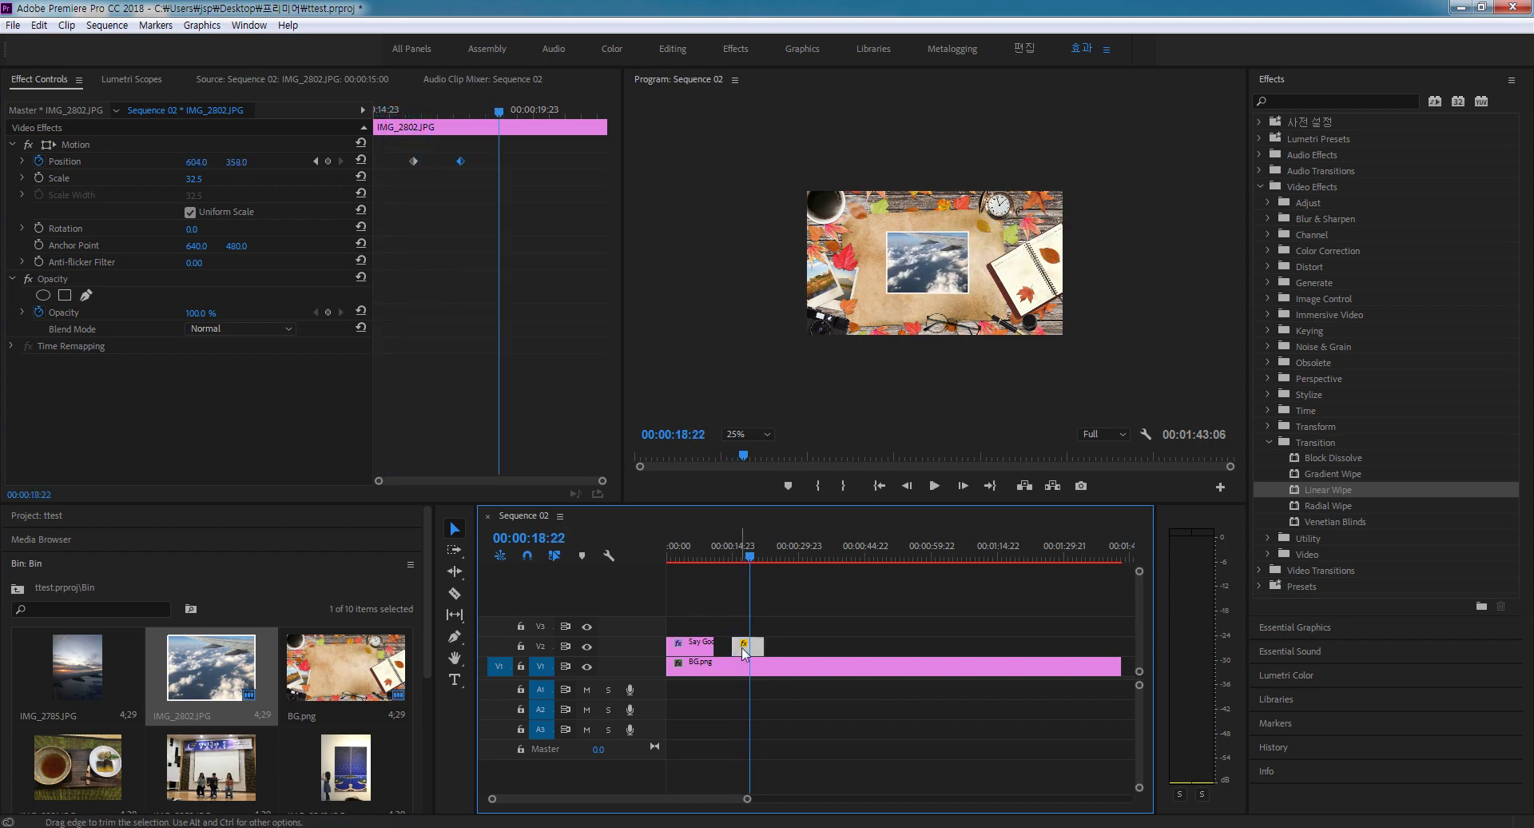
# Move the photo clip on V2 earlier to 00:00:10:22, directly against the preceding title clip, and play back the slide-in.
pyautogui.moveTo(742, 650); pyautogui.dragTo(710, 606)
pyautogui.press('space')
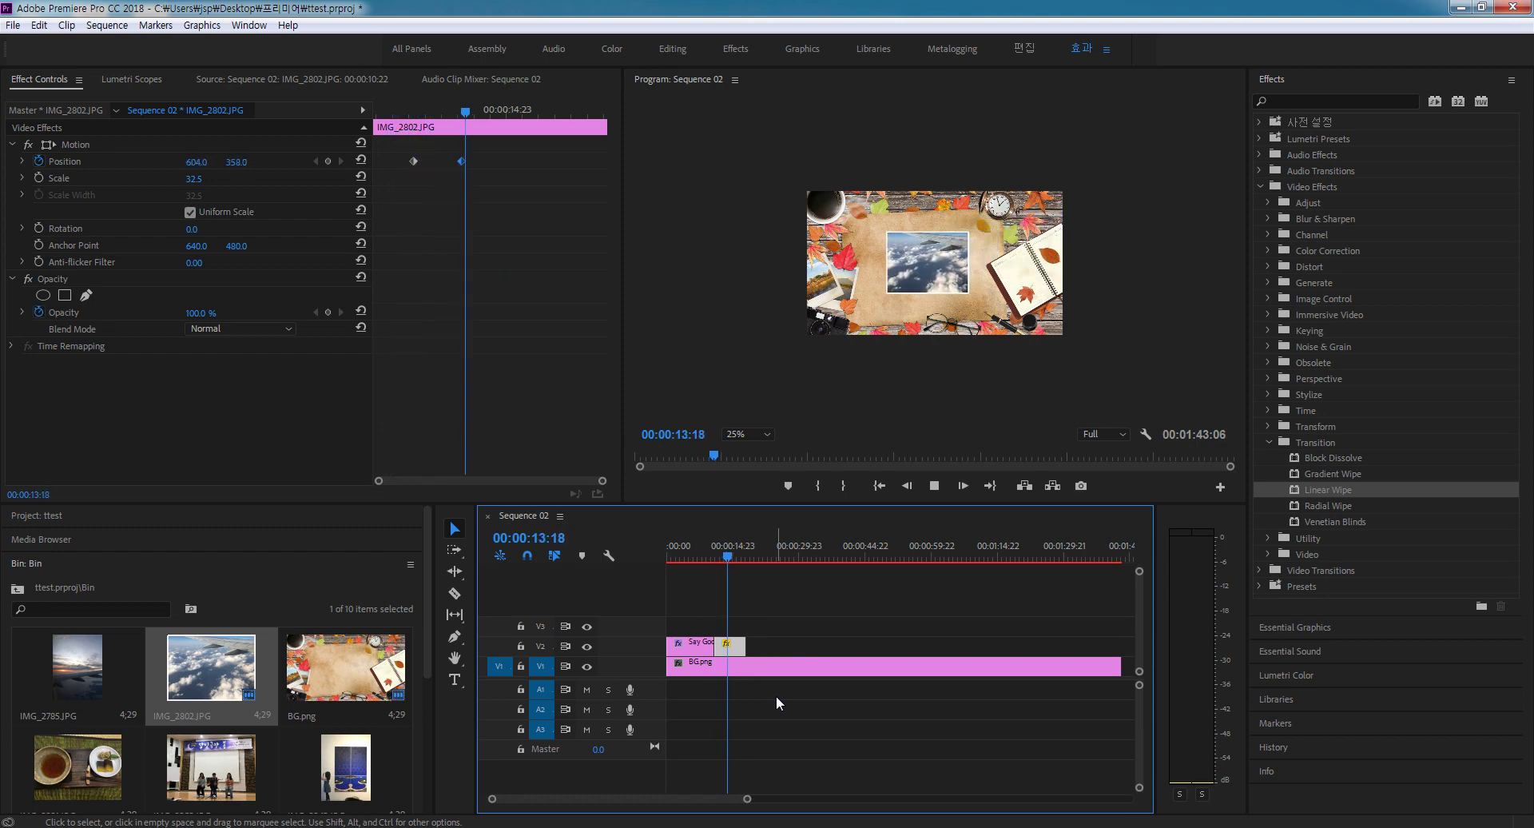
pyautogui.press('space')
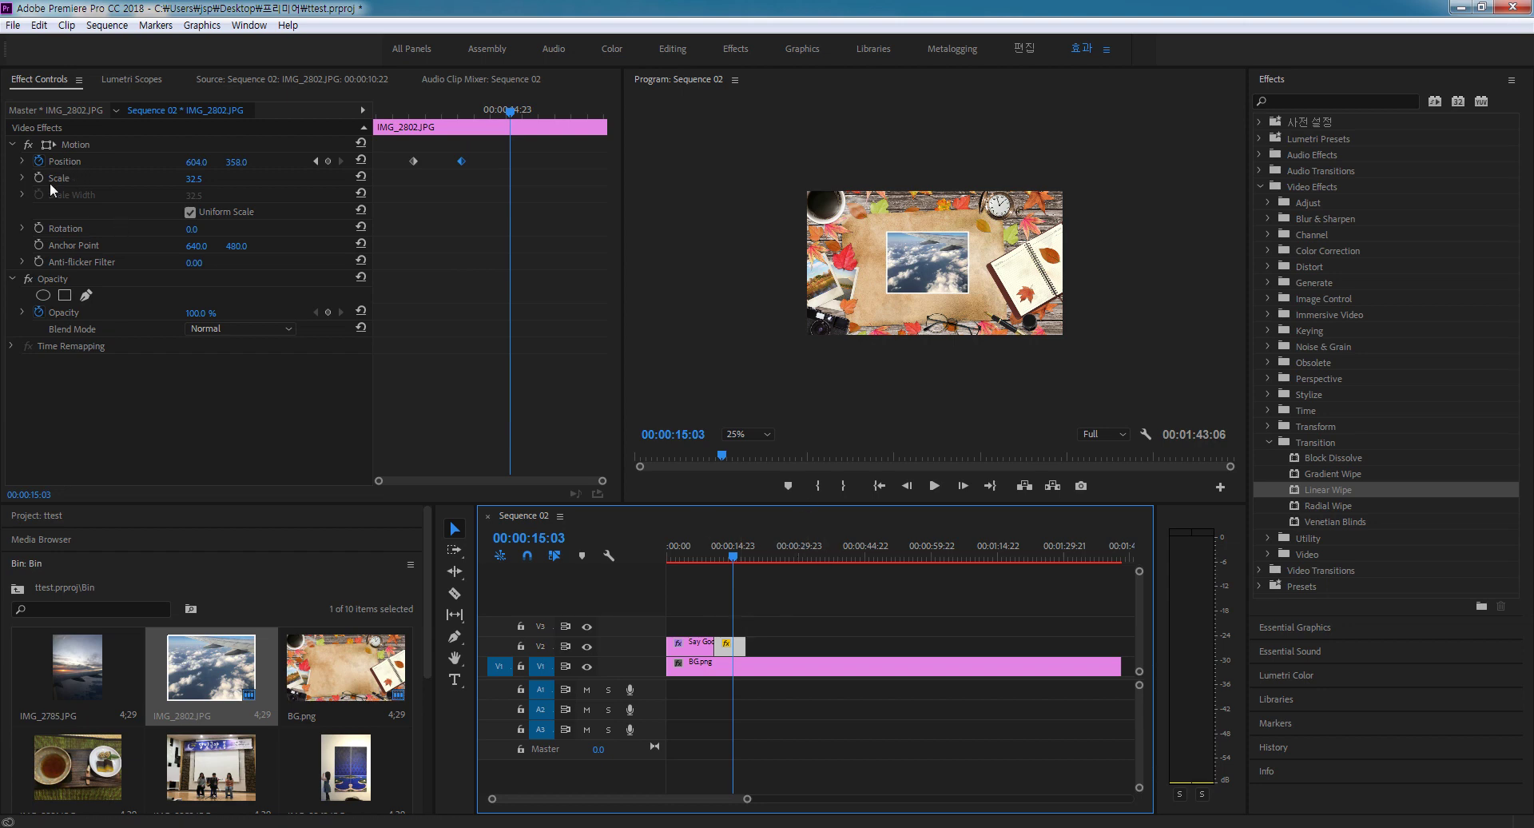
# Start Scale keyframing on the photo at 00:00:15:00, shortly after the slide-in ends, keeping its current size.
pyautogui.click(729, 607)
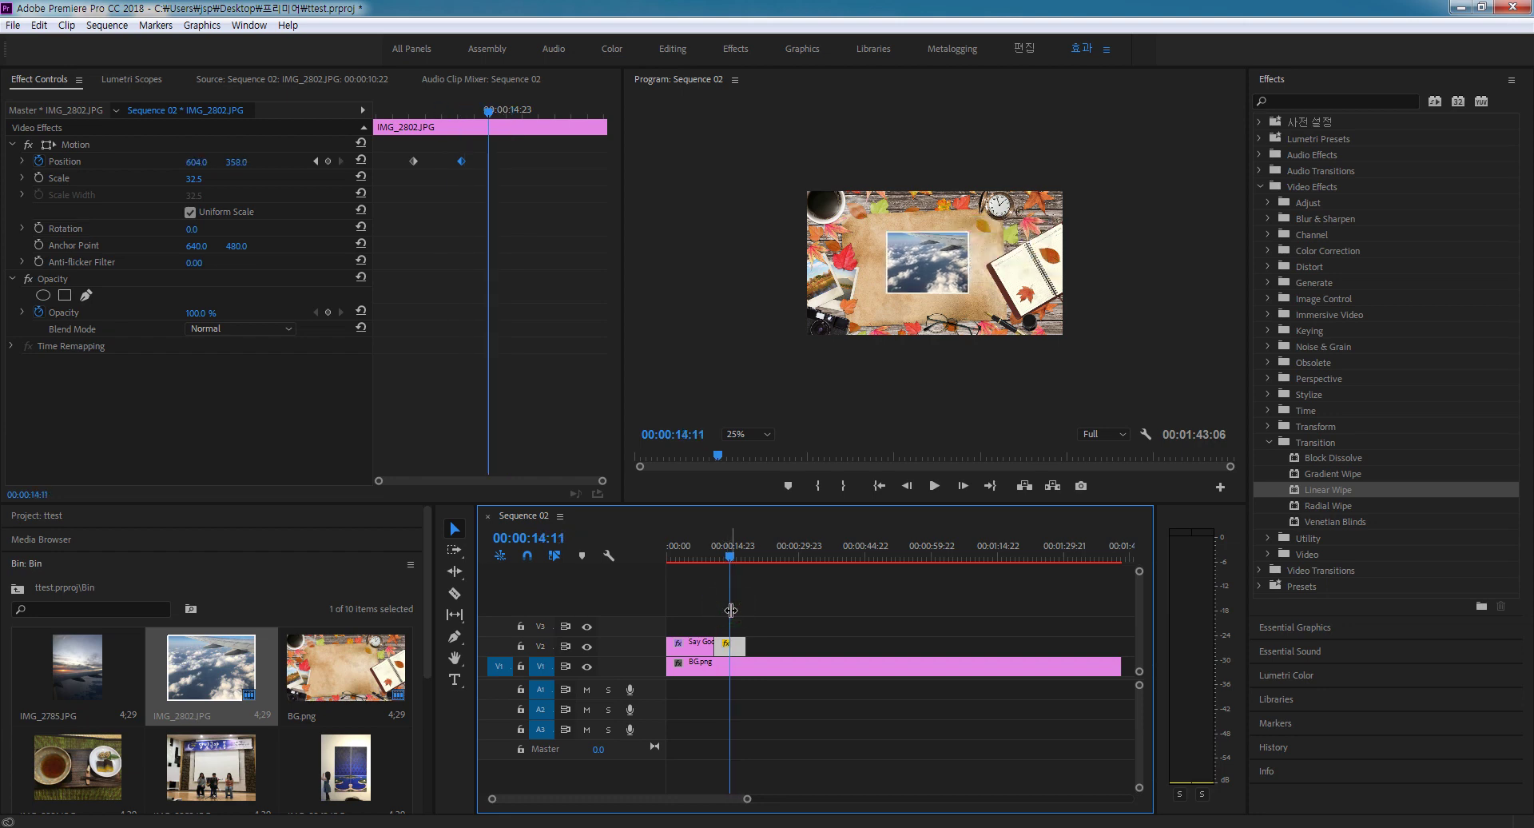
pyautogui.click(733, 610)
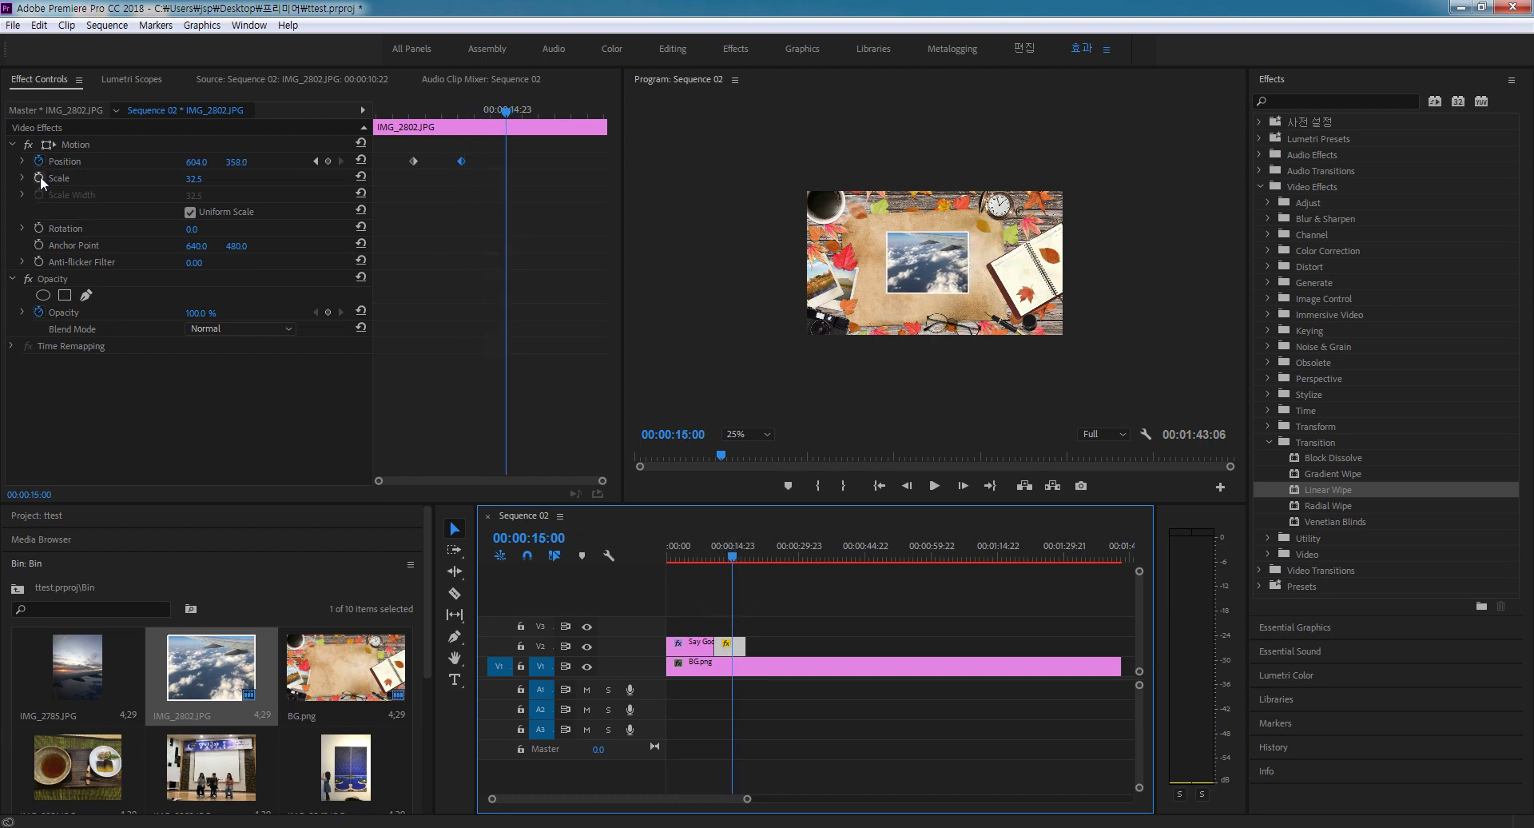
pyautogui.click(39, 178)
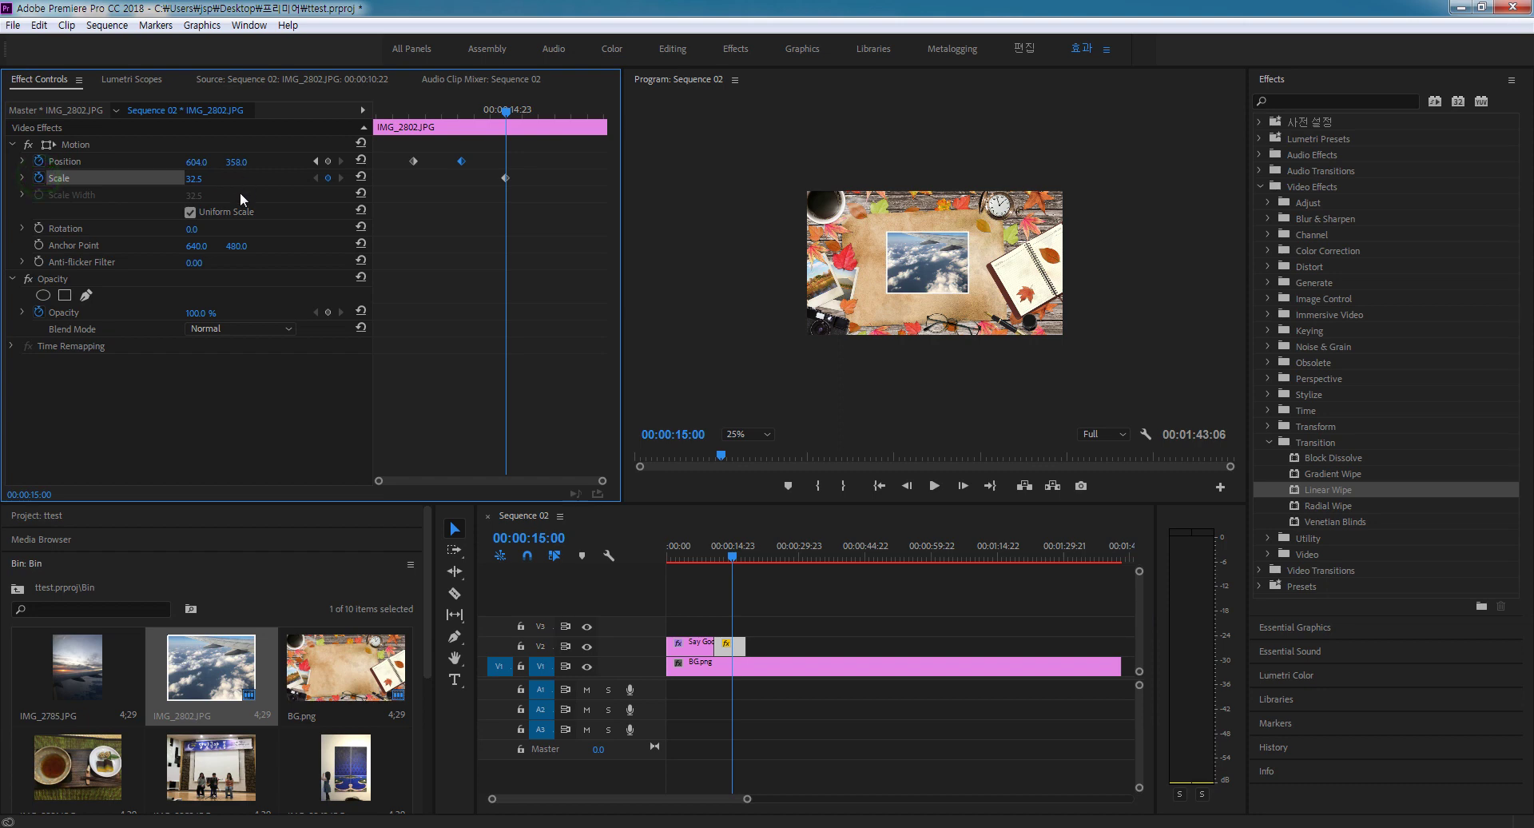
pyautogui.moveTo(195, 184); pyautogui.dragTo(195, 182)
# Add a Scale keyframe of 114.5 at 00:00:16:19 so the photo fills the frame, and preview the sequence from the beginning.
pyautogui.moveTo(732, 611); pyautogui.dragTo(740, 615)
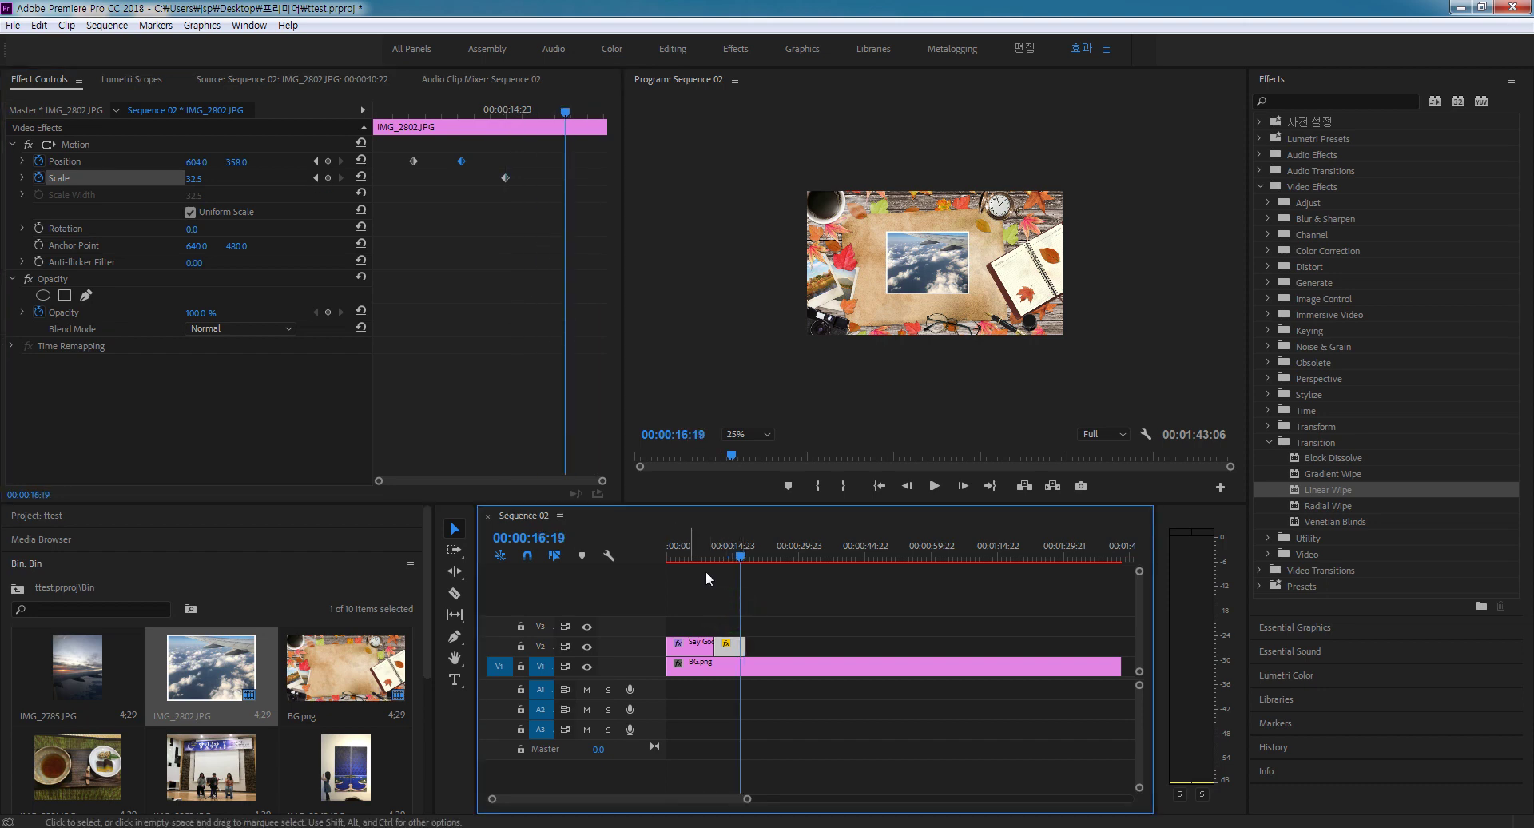
pyautogui.moveTo(192, 179); pyautogui.dragTo(267, 179)
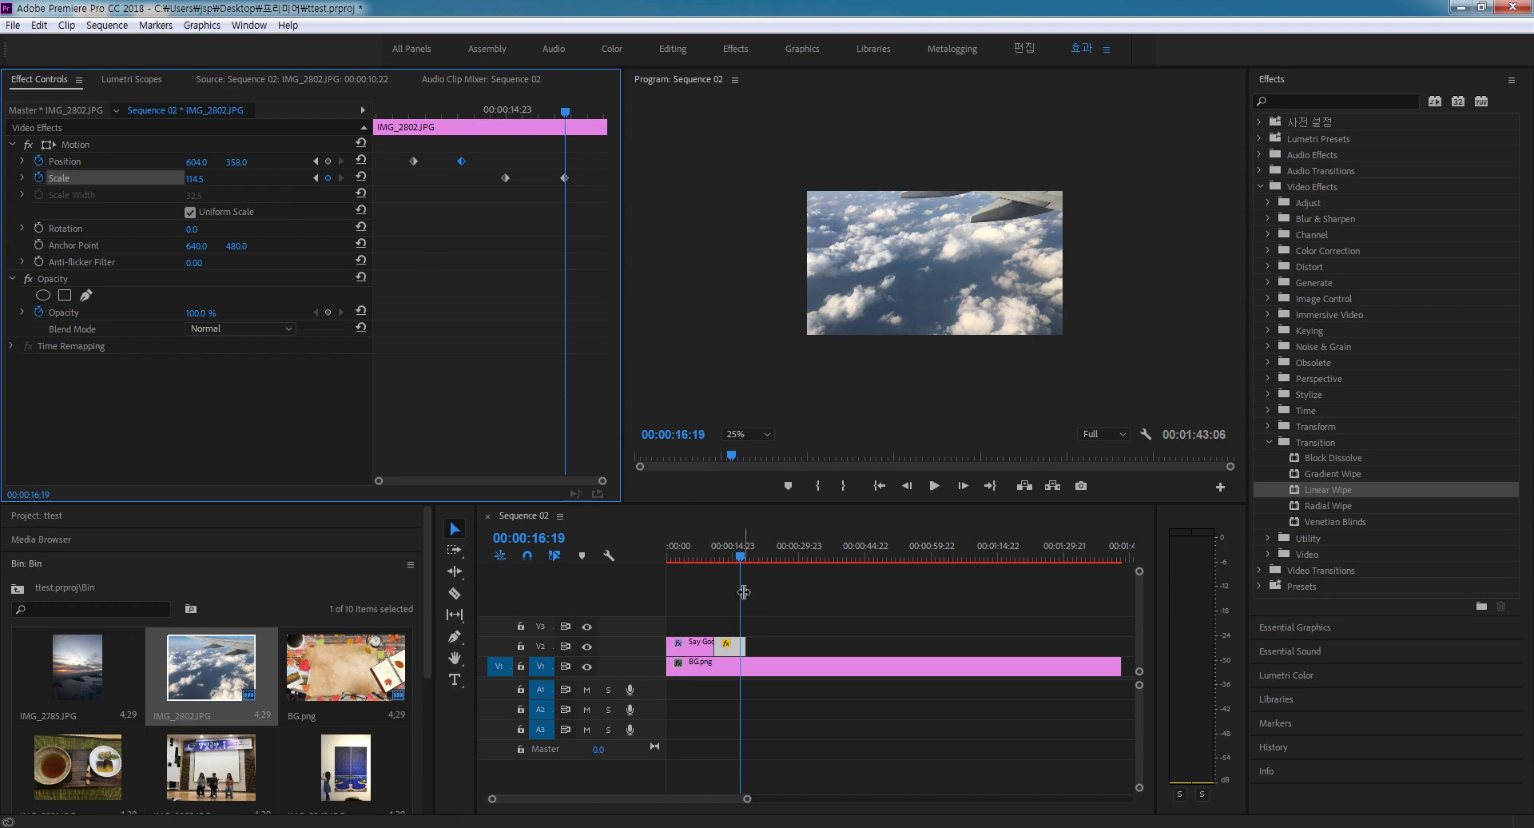
pyautogui.moveTo(743, 592); pyautogui.dragTo(665, 590)
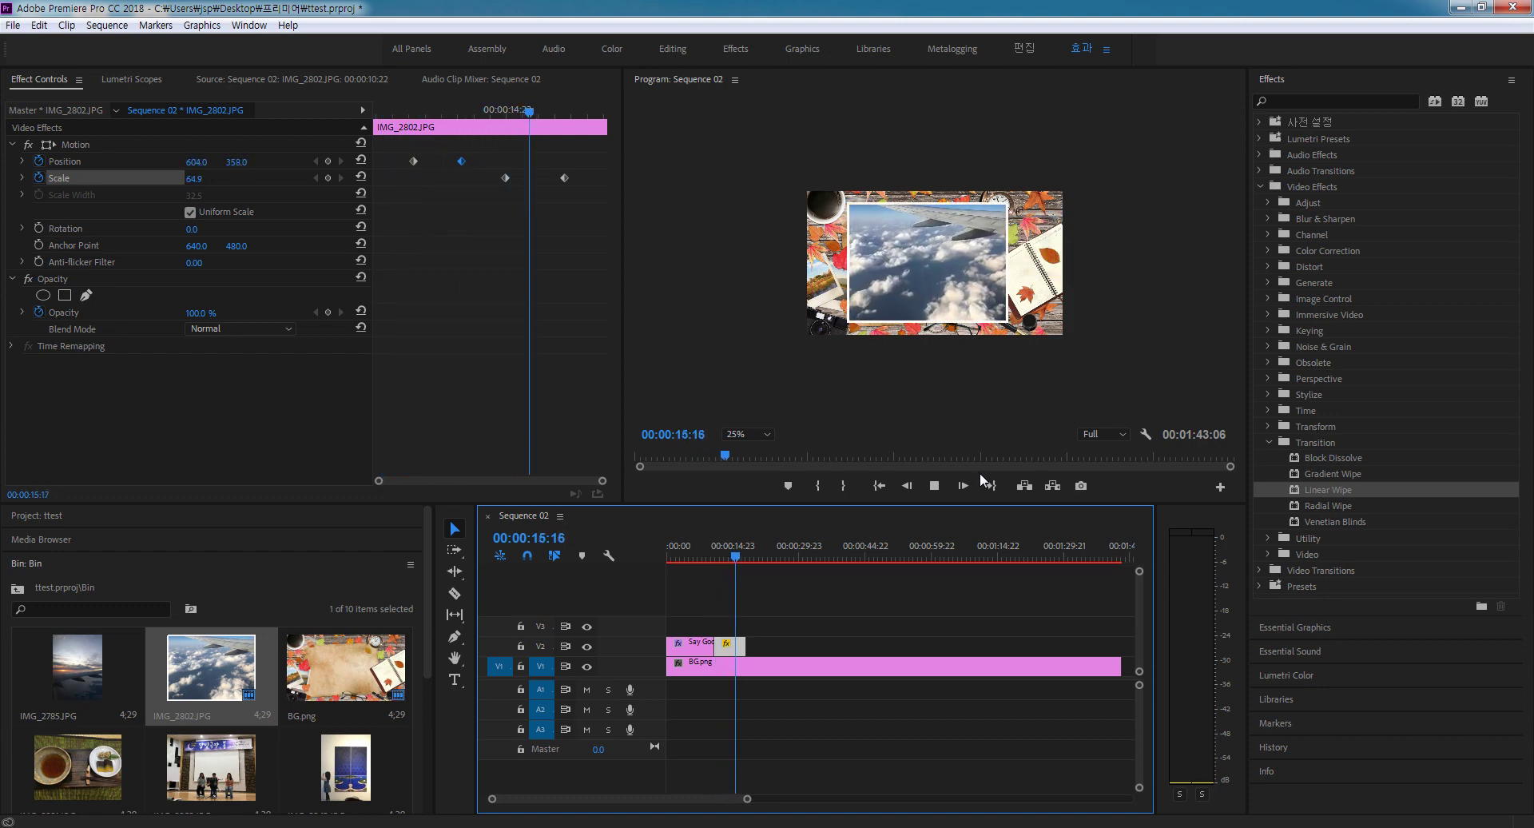
pyautogui.press('space')
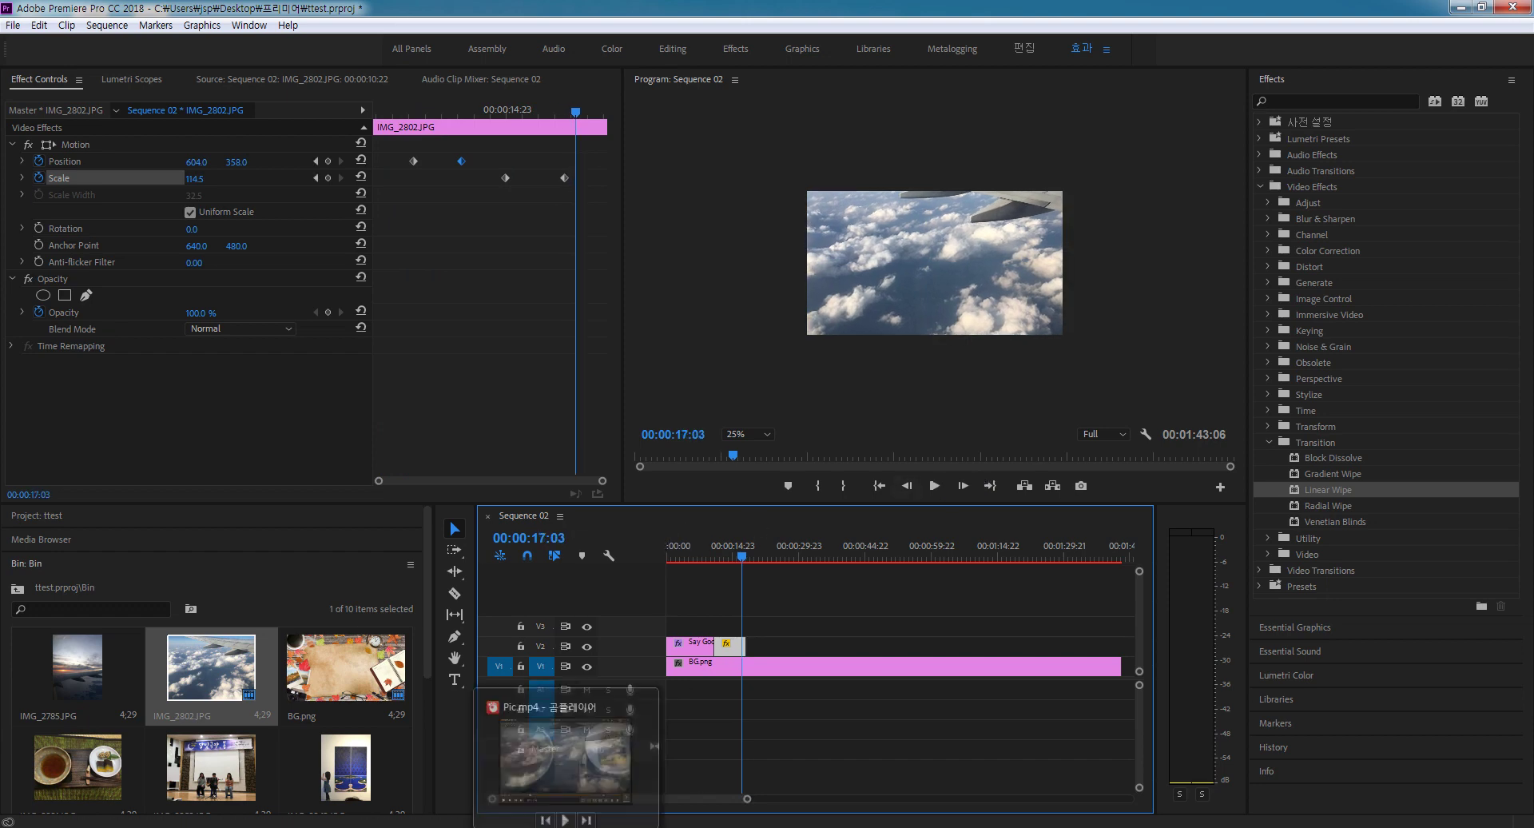
# Switch to GOM Player, play the reference video Pic.mp4 from about 00:00:18 to examine the photo-to-photo transition, and return to Premiere Pro.
pyautogui.click(567, 756)
pyautogui.click(225, 454)
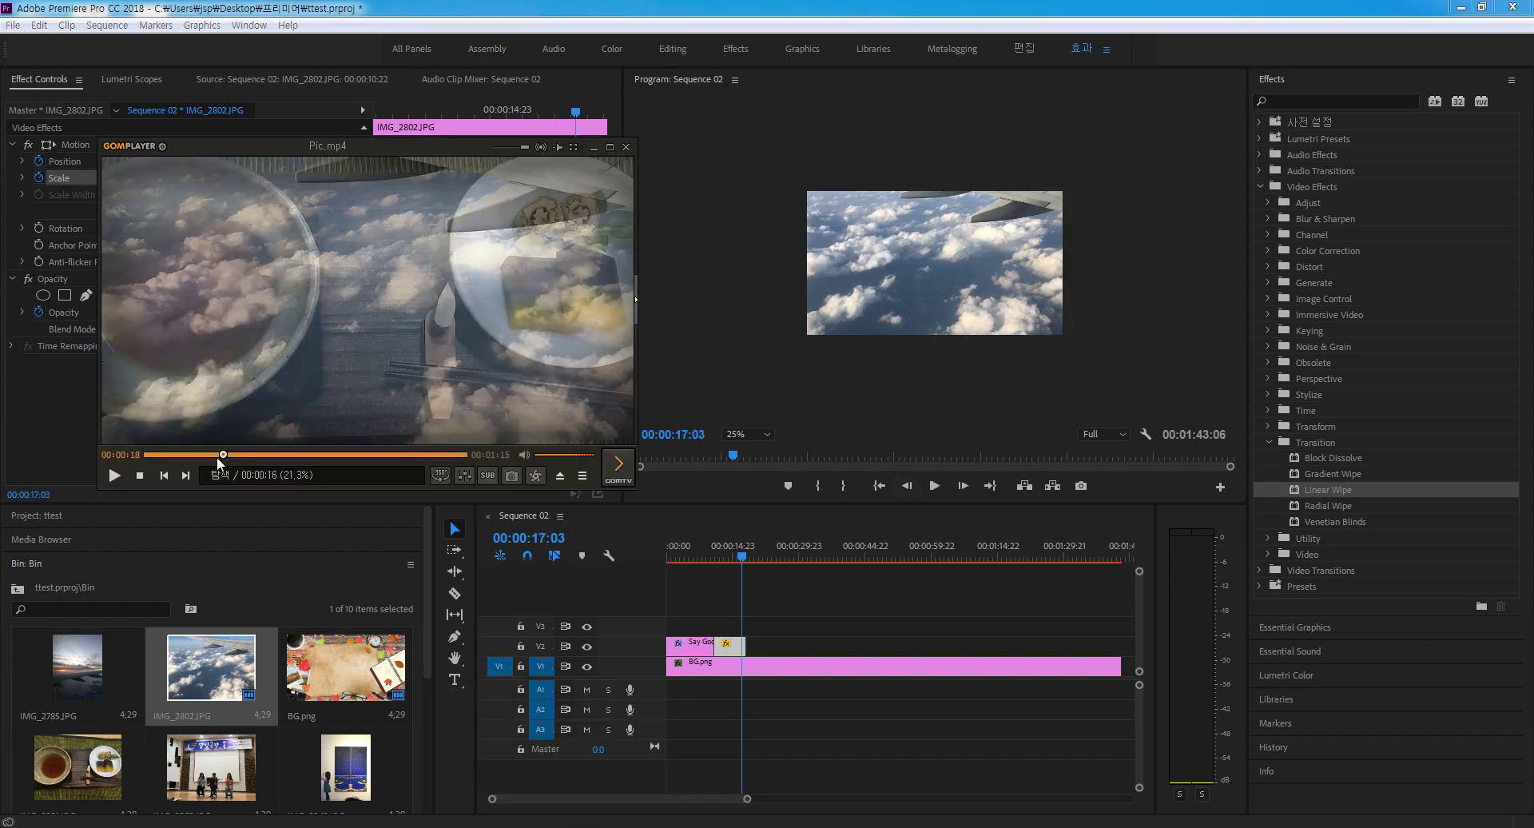
pyautogui.click(115, 476)
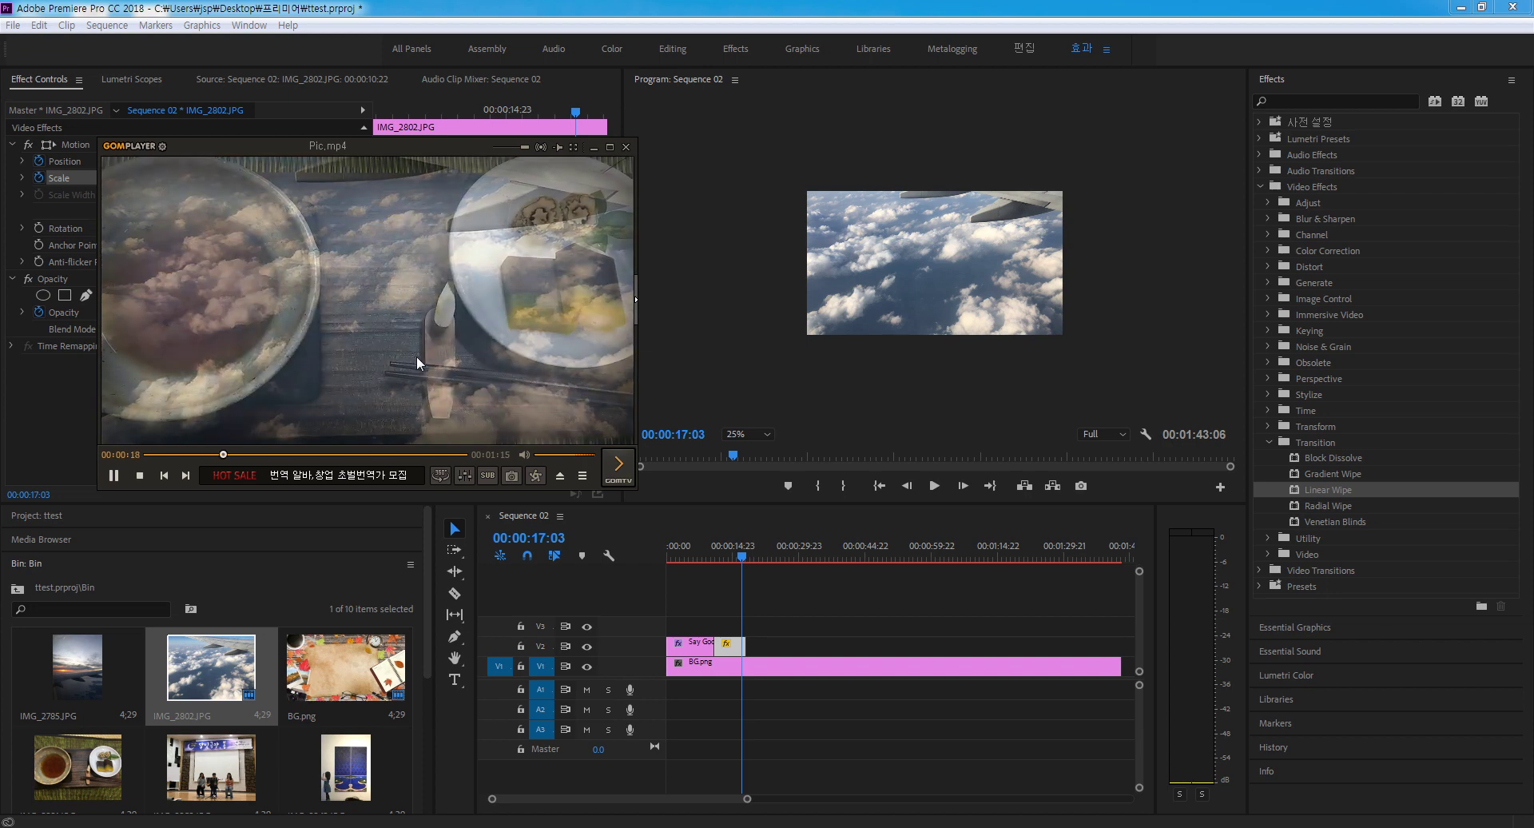
pyautogui.click(530, 253)
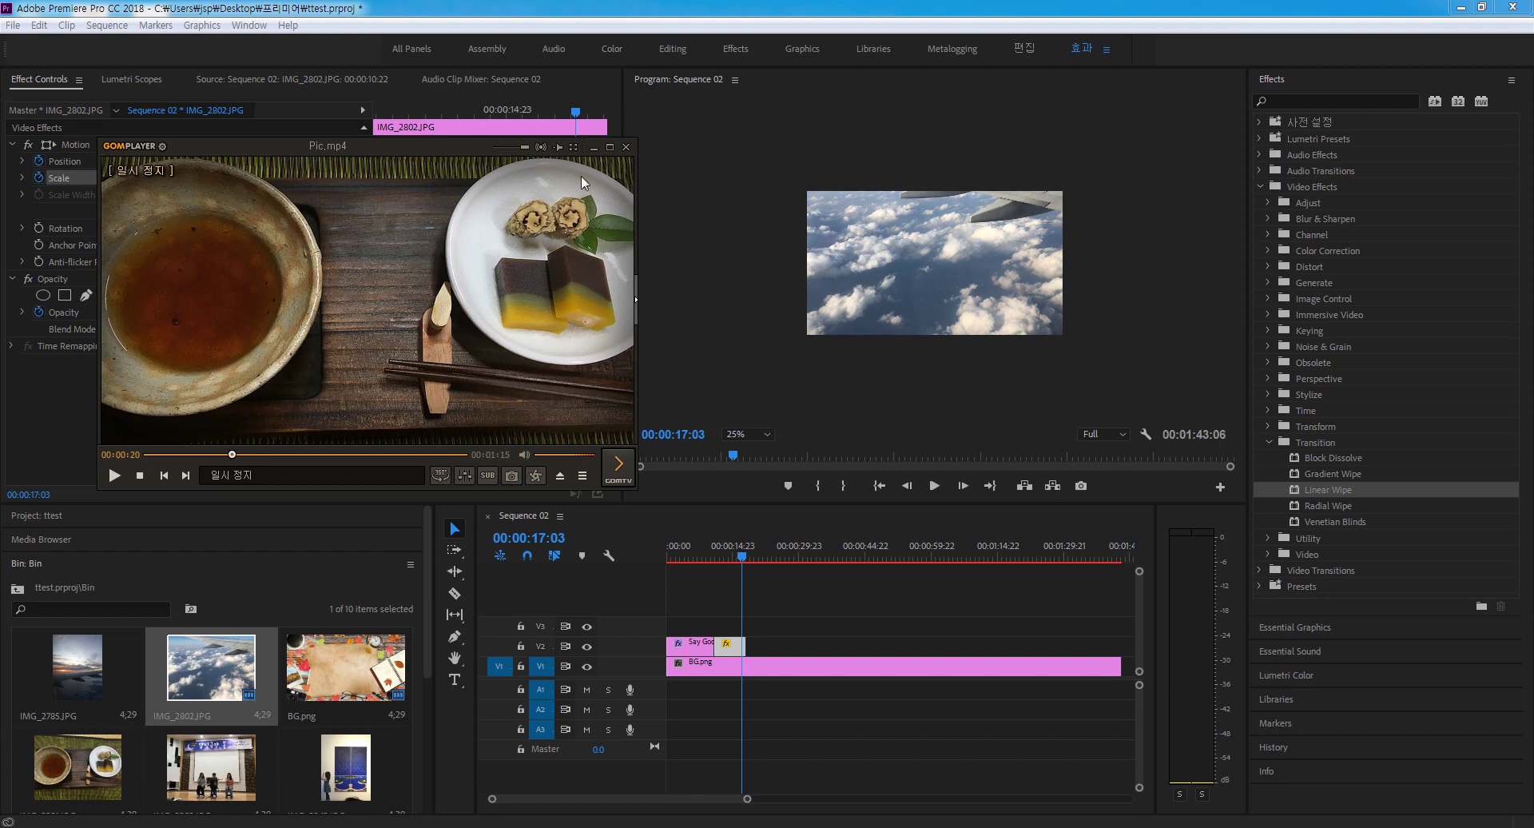
pyautogui.click(594, 149)
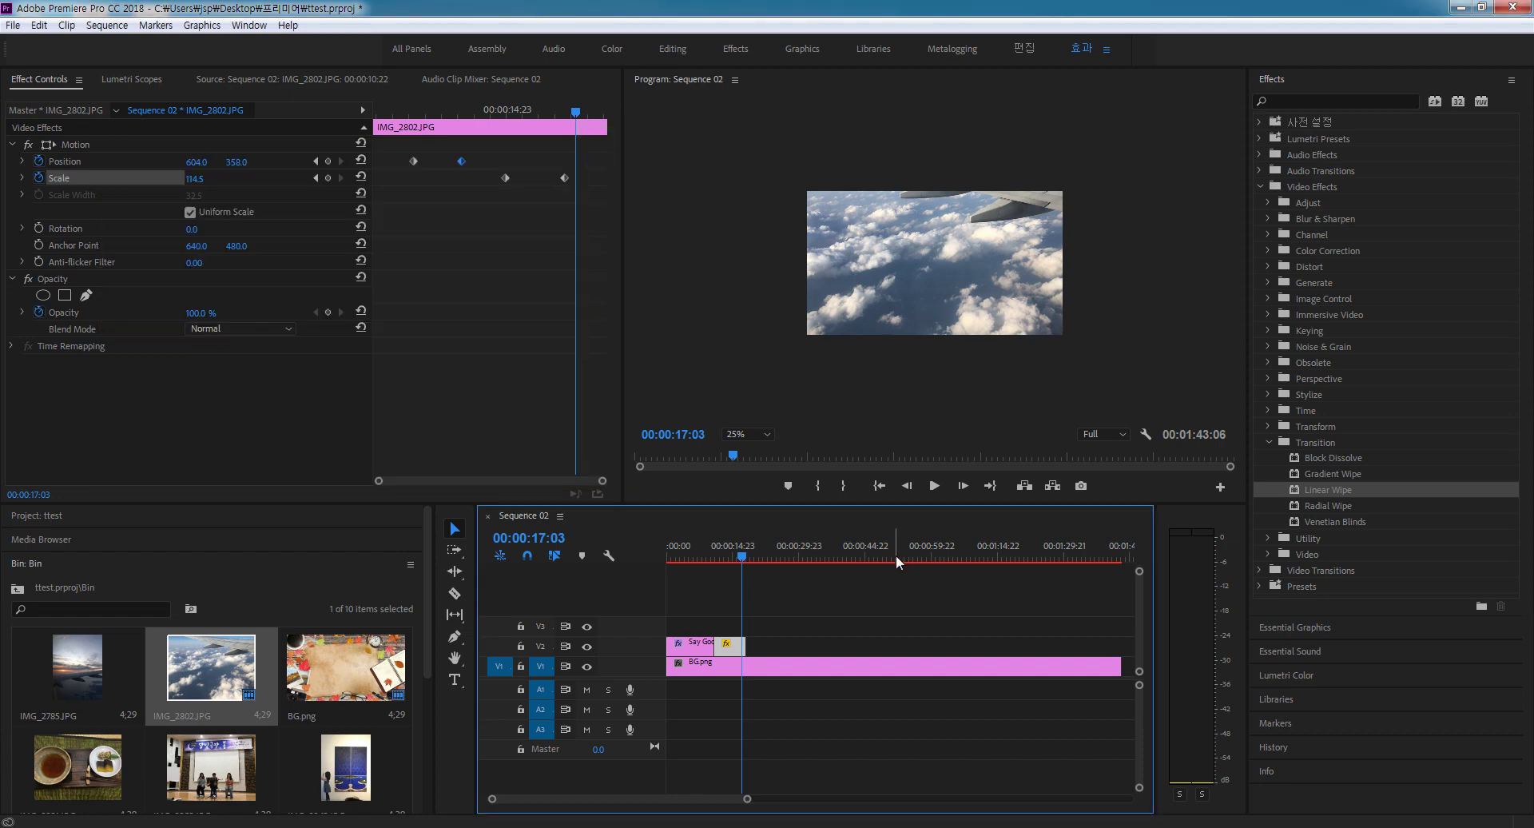